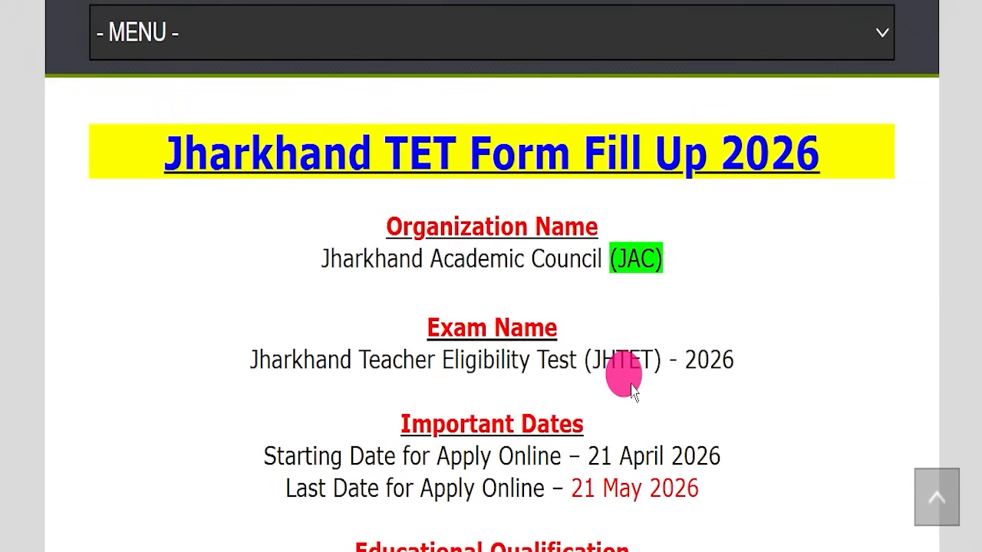
Highlight the last date for applying online in the Jharkhand TET article
drag(571, 490, 721, 499)
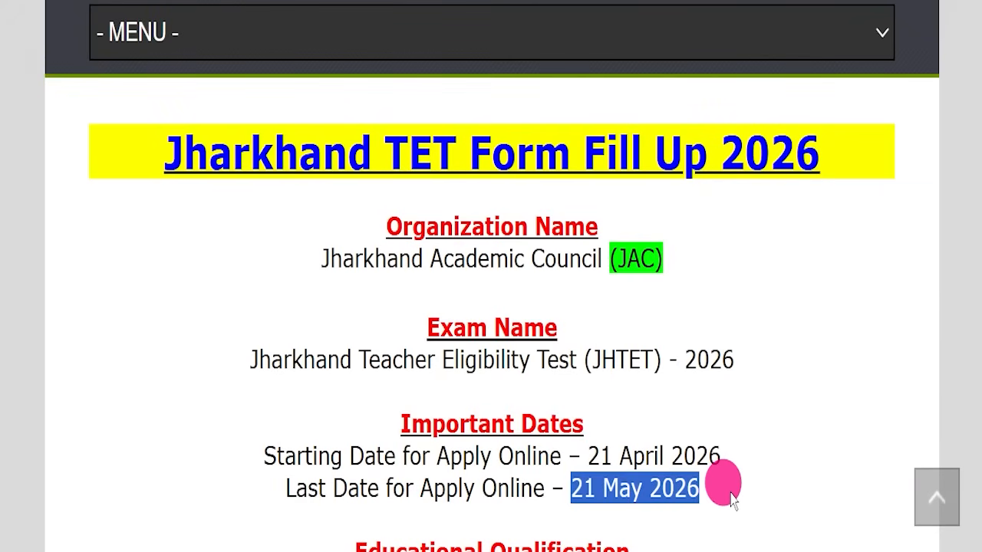
click(730, 497)
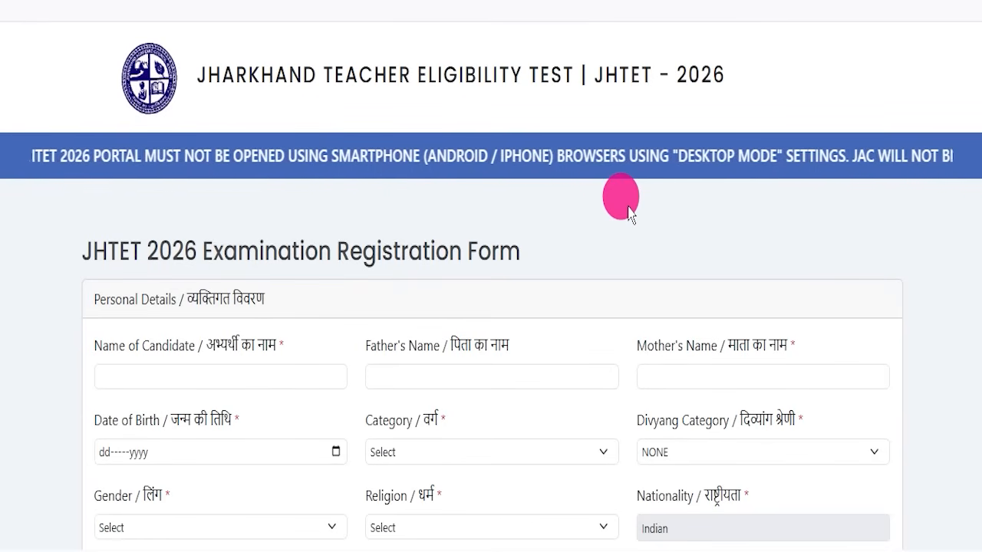
Scroll through the JHTET 2026 registration form to review its personal details, address and password sections
scroll(631, 299, down, 1)
scroll(630, 299, down, 3)
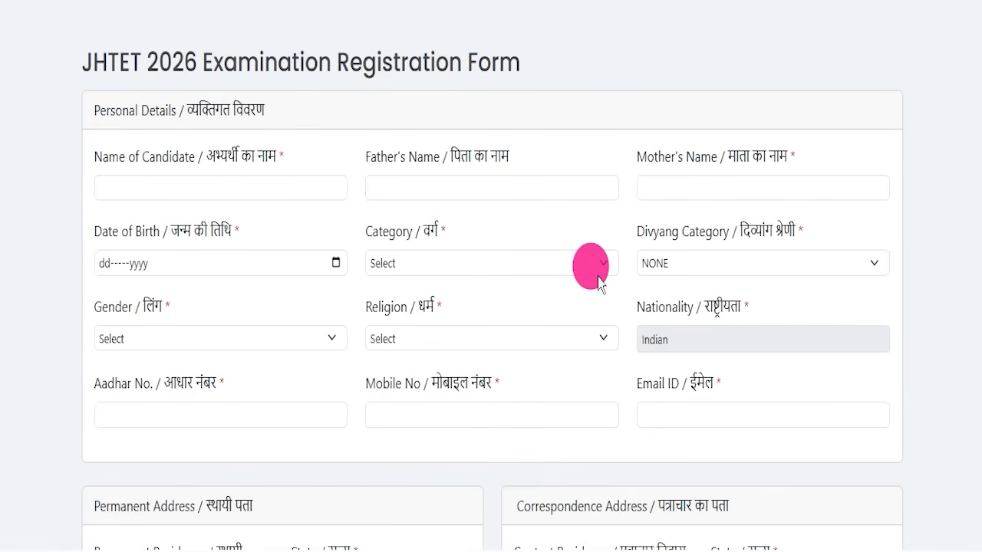
scroll(598, 284, down, 6)
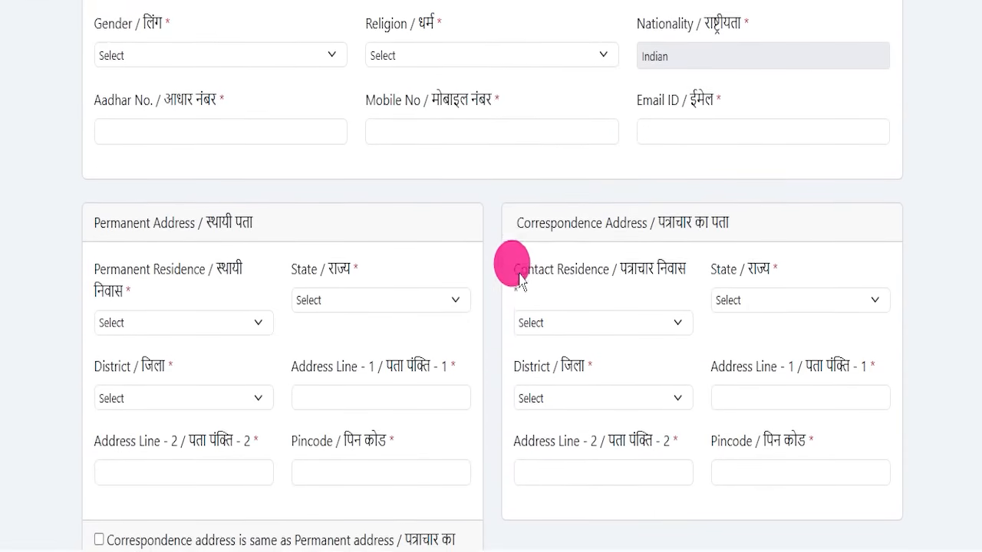
scroll(496, 284, down, 4)
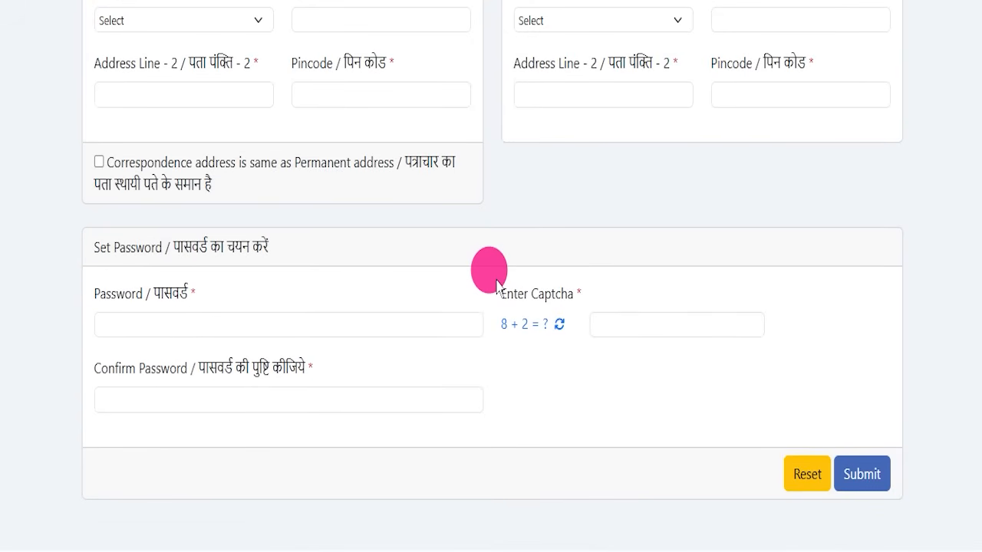
scroll(497, 286, down, 2)
scroll(495, 283, up, 15)
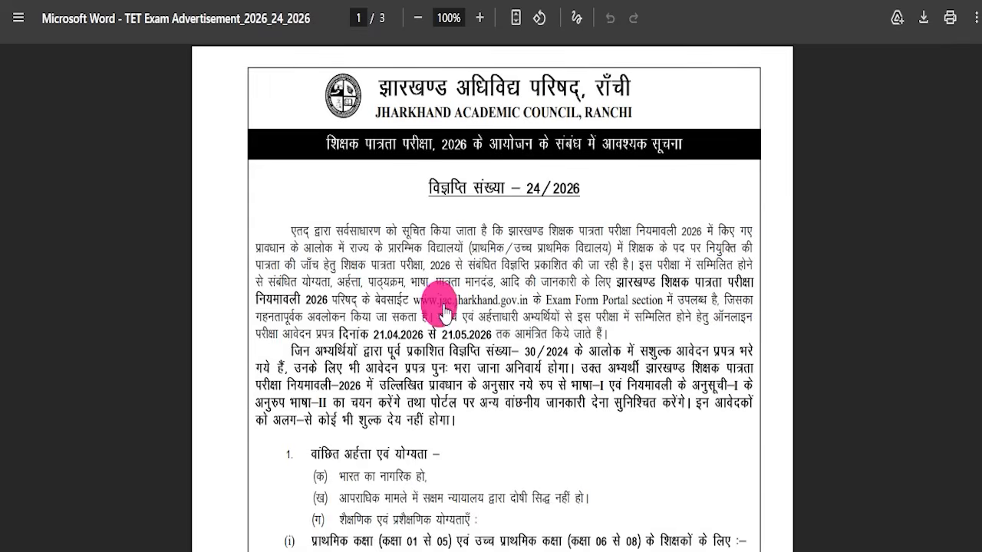
Scroll through the JAC TET exam advertisement PDF notice
scroll(380, 296, down, 15)
scroll(455, 316, up, 15)
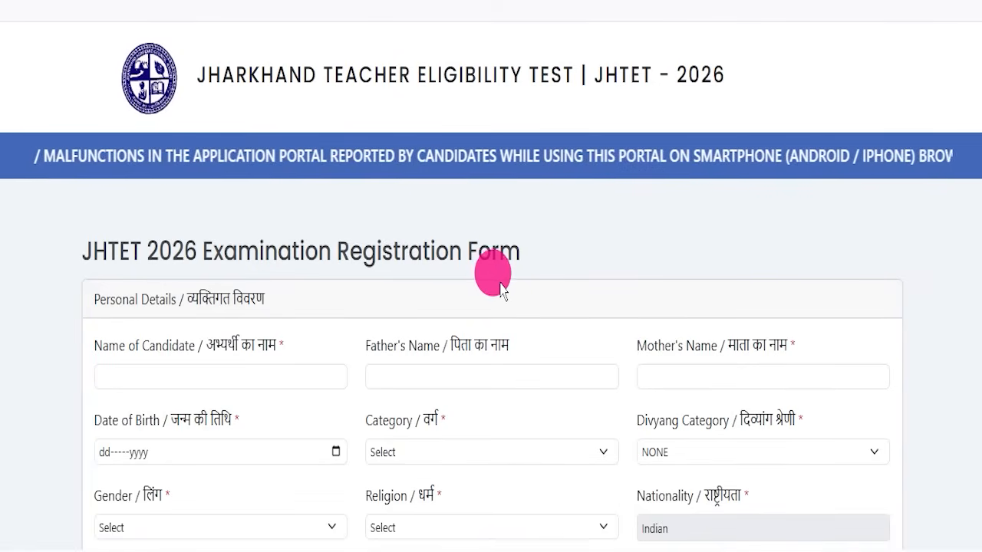
Scroll through the registration form again down to the password, captcha and submit area
scroll(499, 280, down, 3)
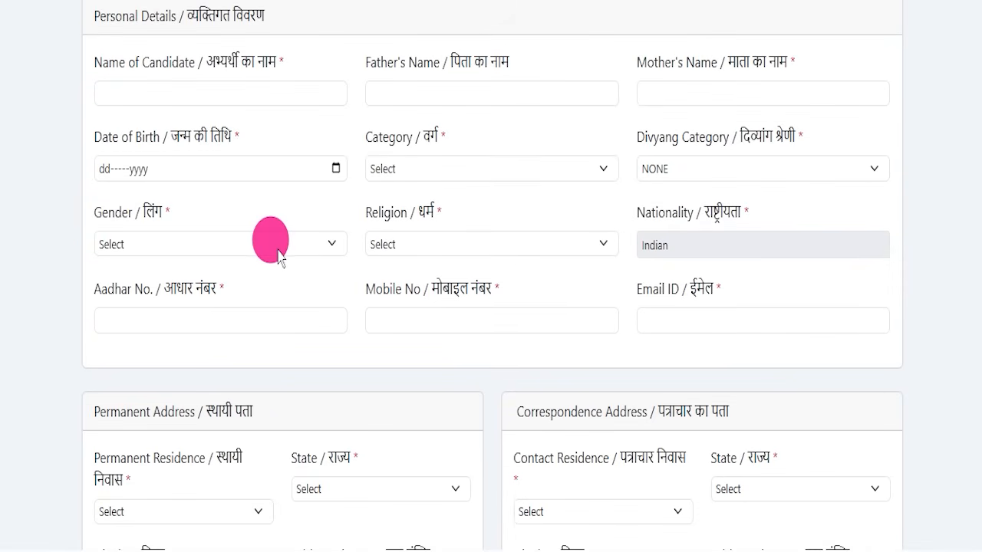
scroll(278, 261, down, 1)
scroll(468, 284, down, 3)
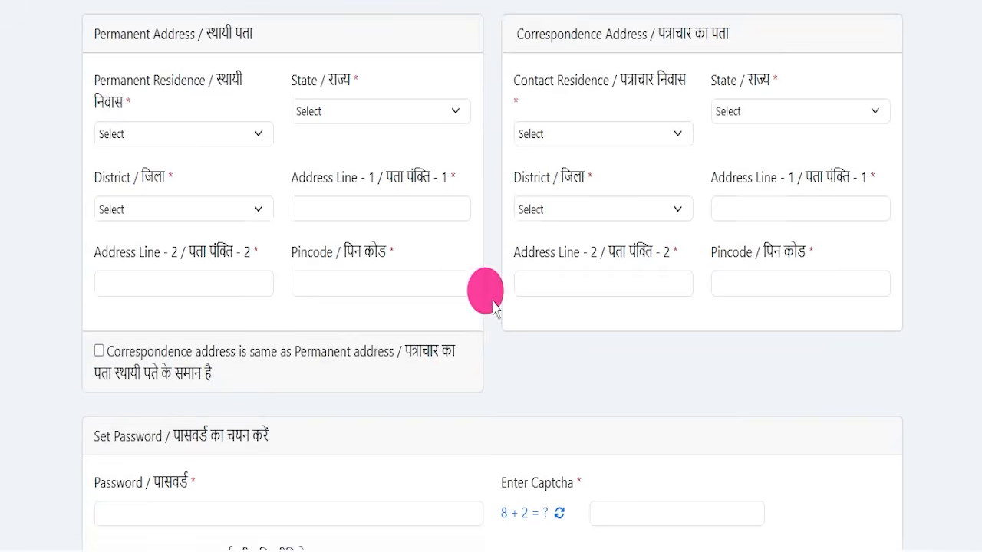
scroll(485, 306, down, 2)
scroll(384, 291, down, 2)
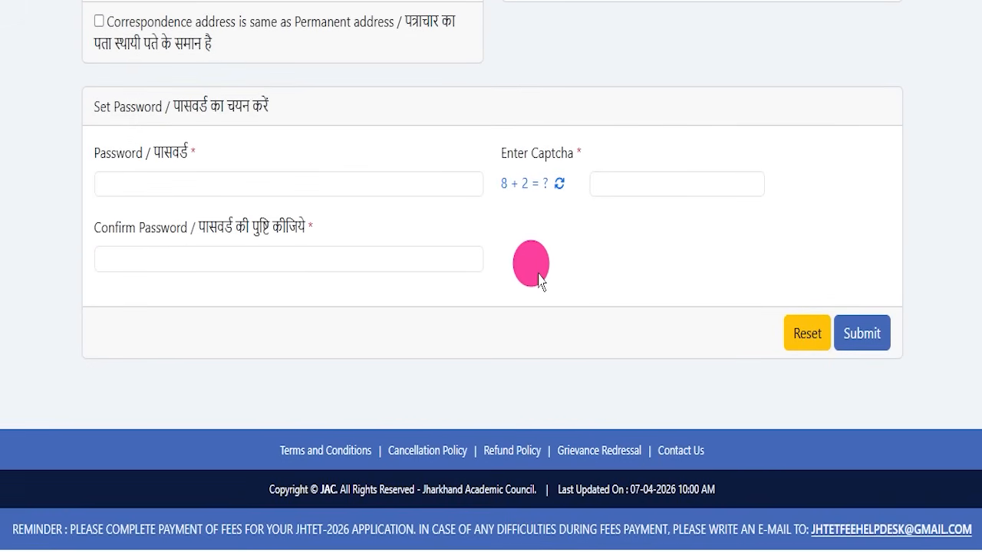
scroll(537, 276, up, 10)
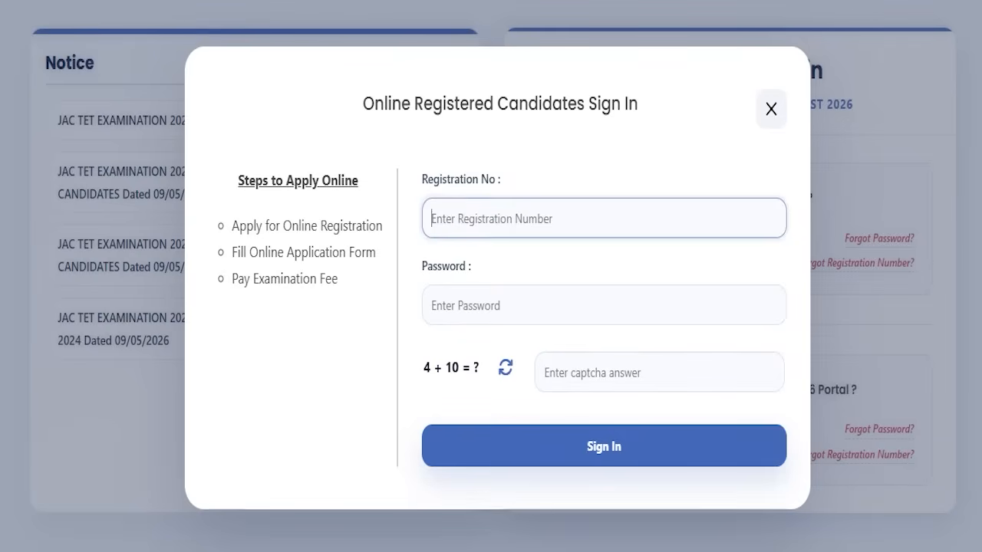
Browse the candidate sign-in dialog and the Jharkhand Academic Council homepage with its exam form portal and sign-up options
click(506, 127)
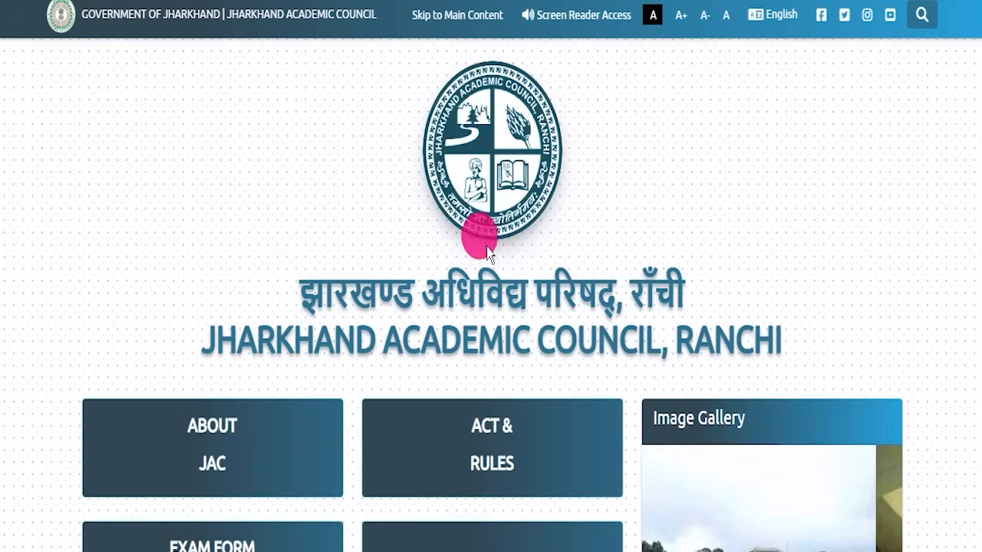
scroll(483, 230, down, 10)
scroll(451, 227, up, 5)
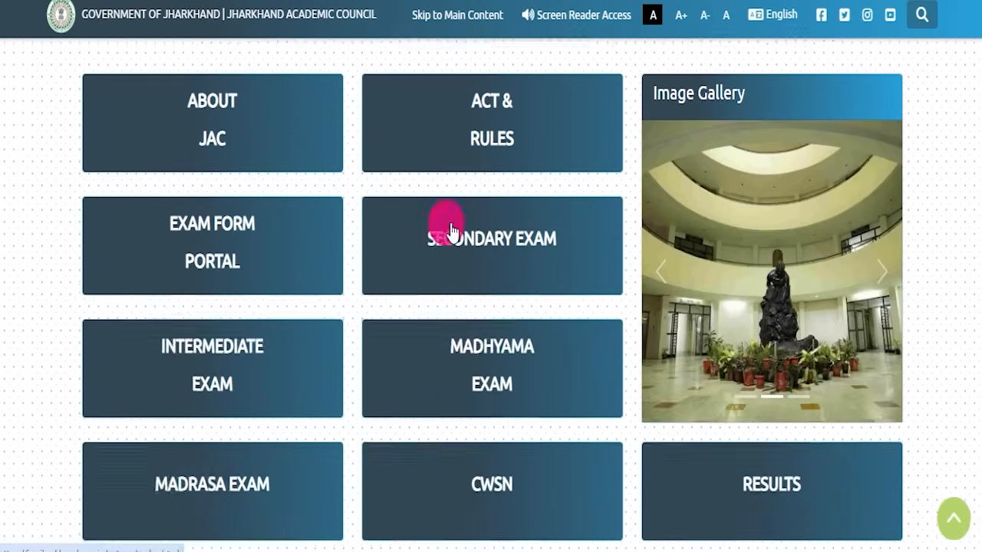
scroll(451, 232, up, 4)
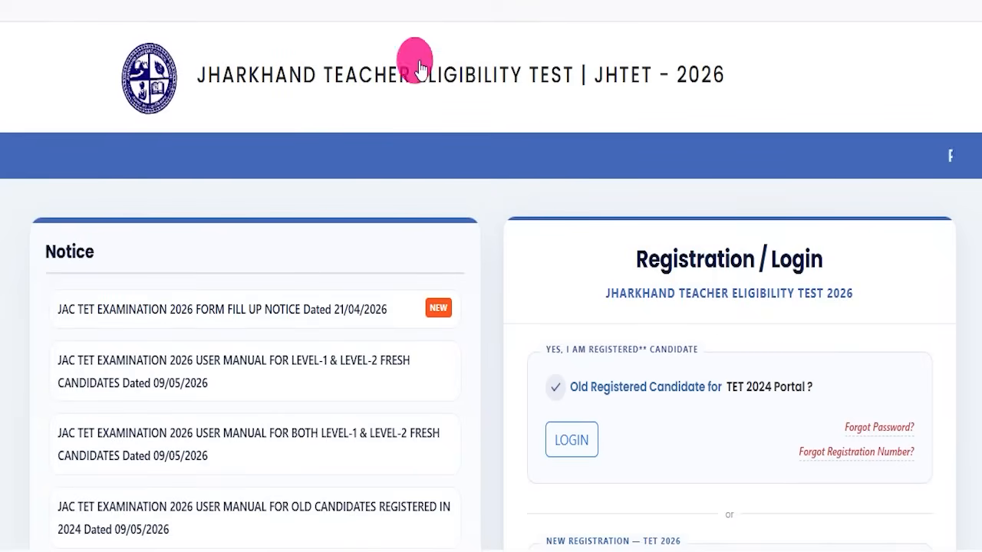
scroll(504, 235, down, 6)
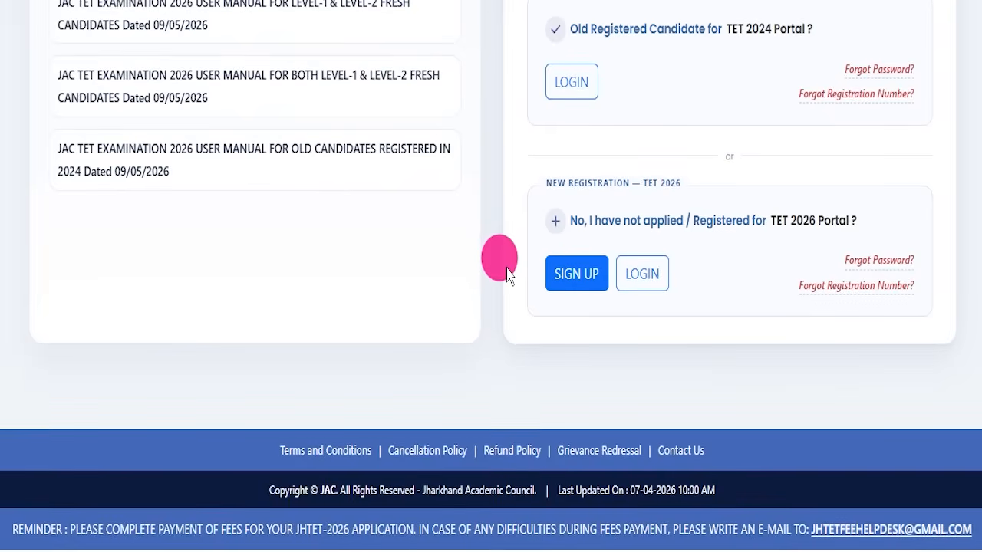
scroll(506, 274, up, 5)
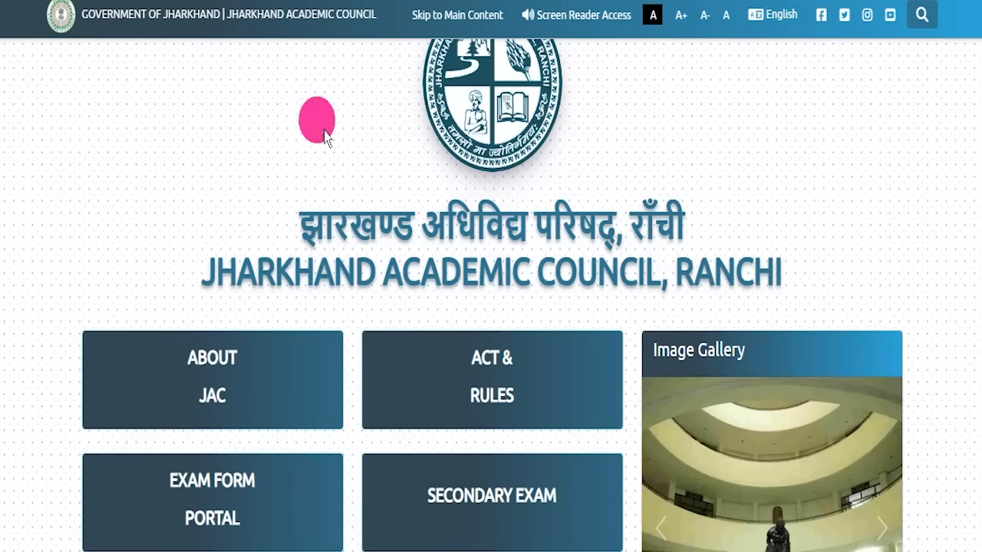
scroll(479, 232, up, 2)
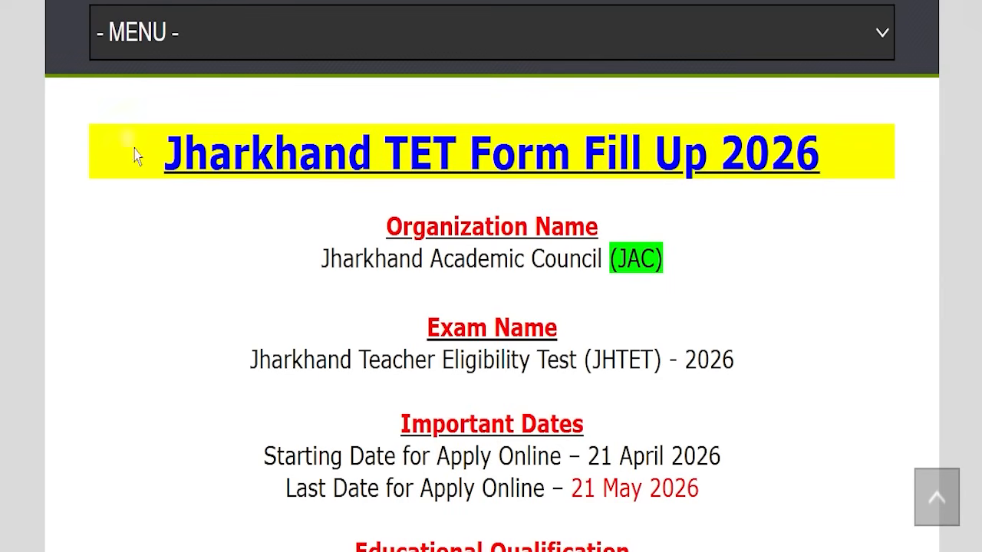
Return to the article and highlight the Jharkhand TET Form Fill Up 2026 title
drag(135, 154, 822, 152)
click(837, 257)
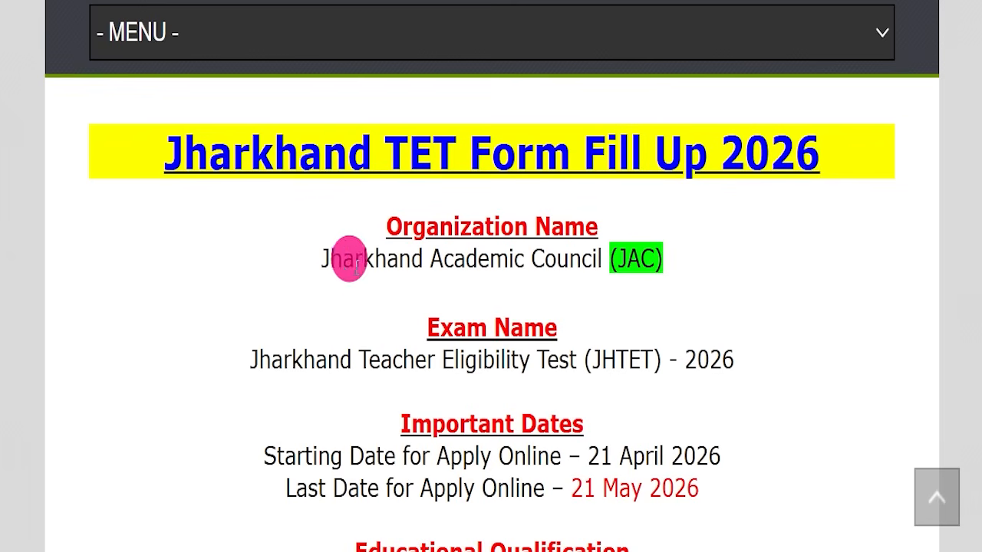
scroll(340, 286, up, 15)
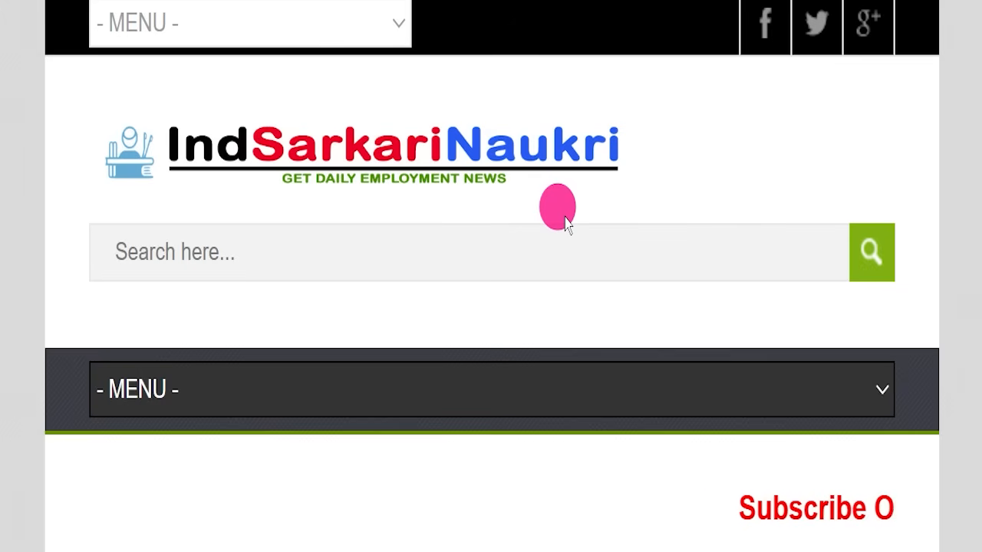
scroll(559, 235, down, 10)
scroll(455, 301, down, 6)
drag(119, 165, 829, 146)
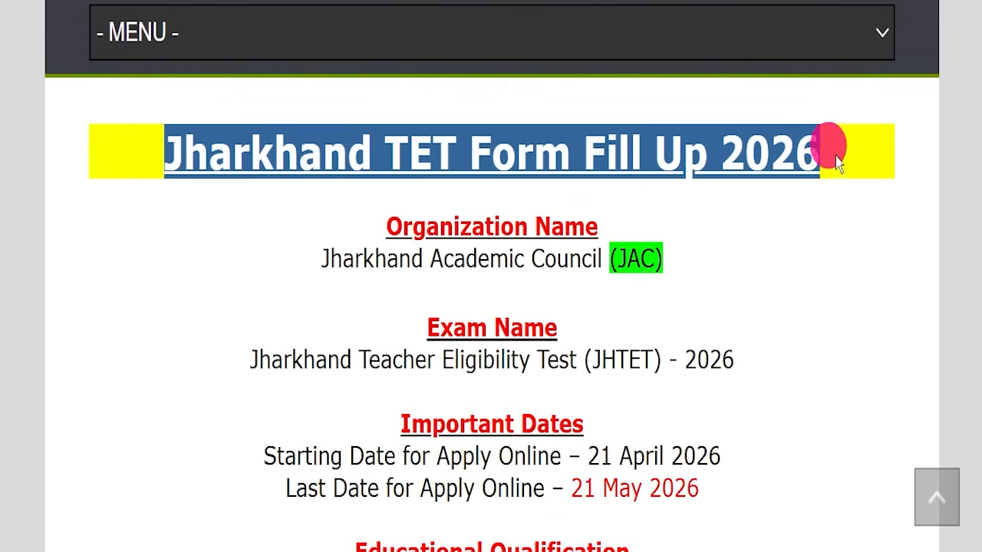
Highlight the organization name, exam name and application dates in the article
drag(283, 269, 662, 259)
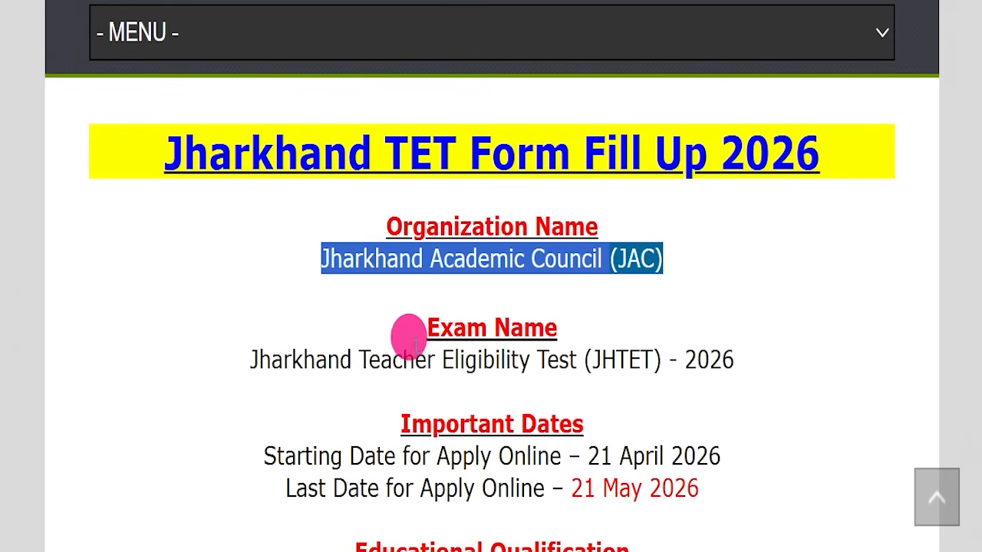
drag(235, 364, 569, 347)
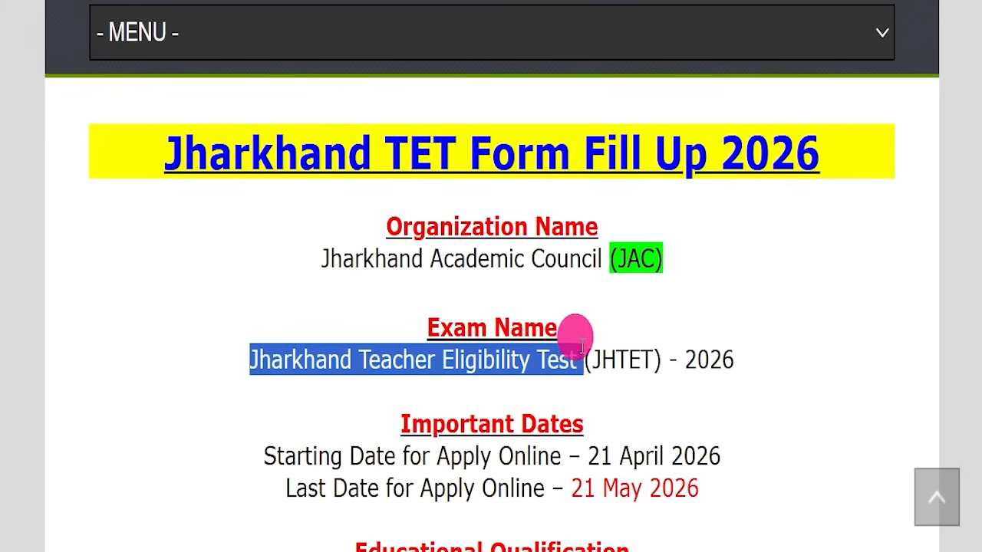
drag(629, 359, 735, 344)
click(613, 395)
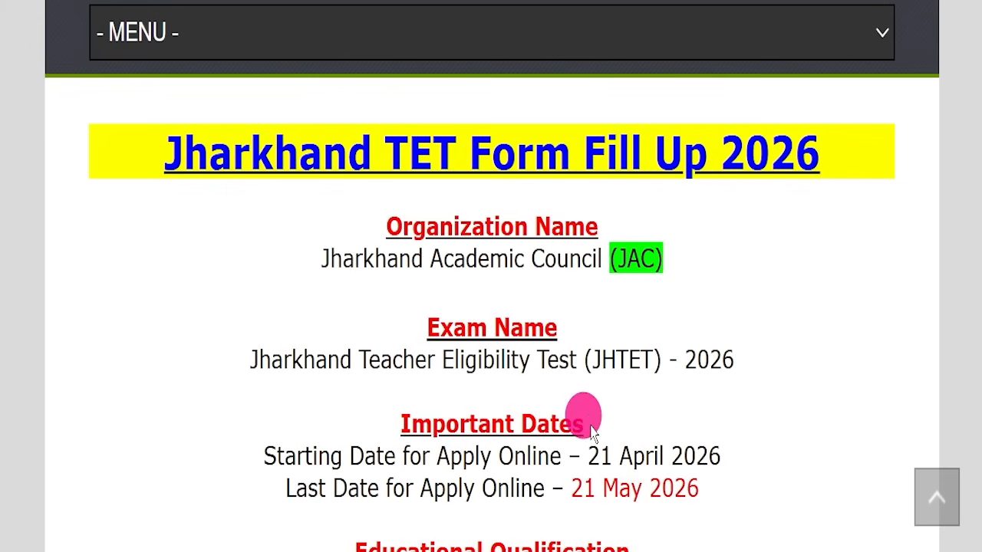
scroll(591, 431, down, 4)
drag(215, 223, 507, 204)
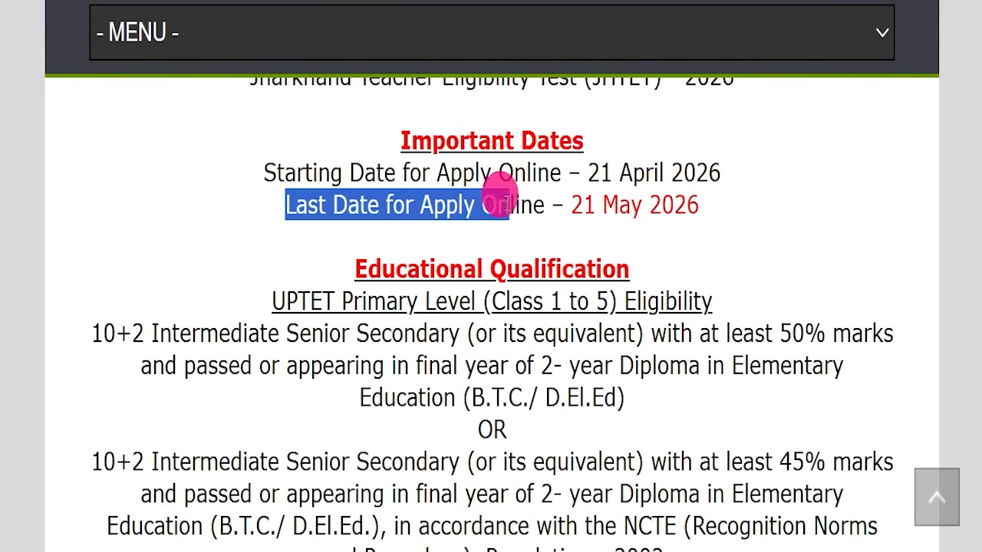
drag(572, 205, 719, 194)
click(671, 256)
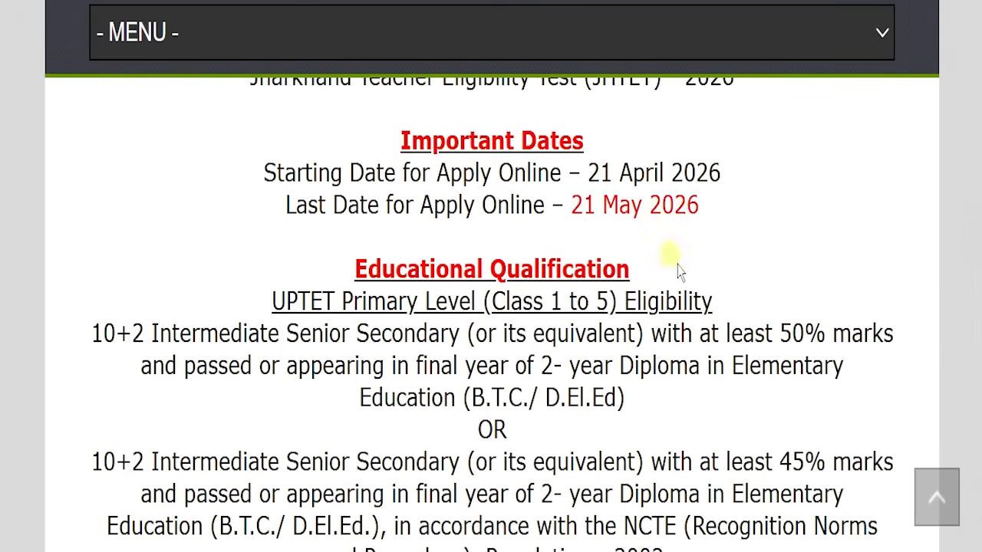
Highlight the class ranges for the primary level eligibility under Educational Qualification
scroll(678, 273, down, 1)
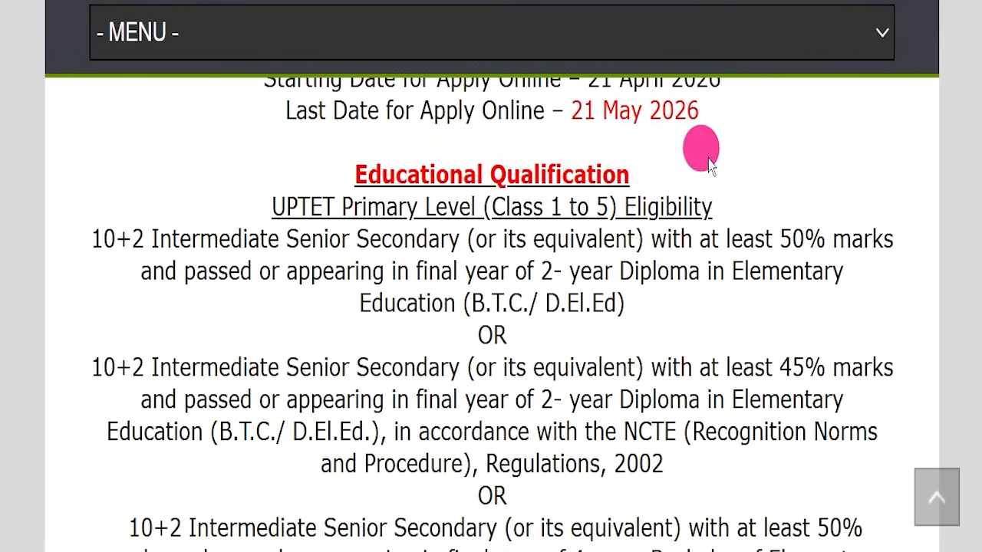
drag(488, 201, 610, 201)
scroll(593, 314, down, 6)
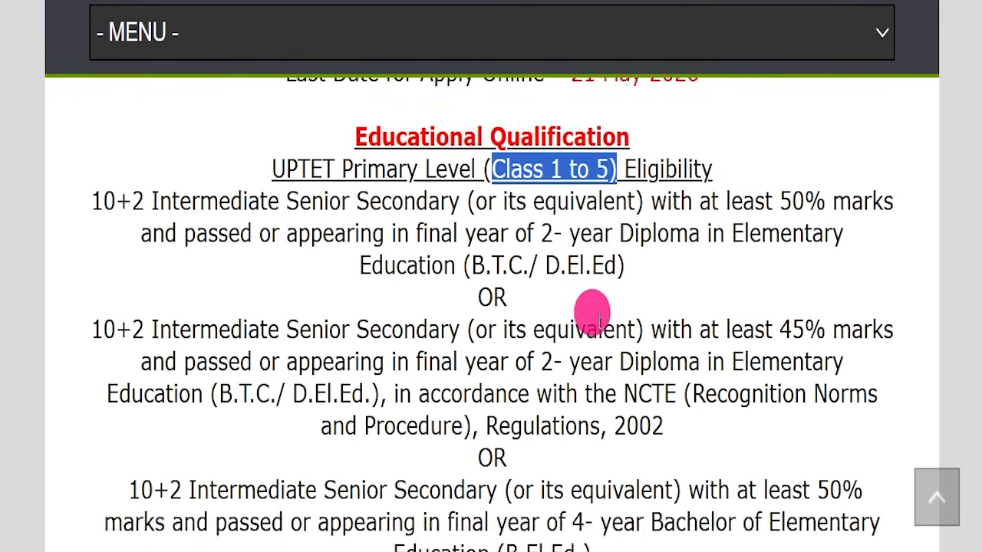
scroll(591, 331, down, 2)
scroll(568, 307, up, 2)
drag(513, 284, 610, 284)
scroll(611, 307, up, 1)
scroll(613, 307, up, 5)
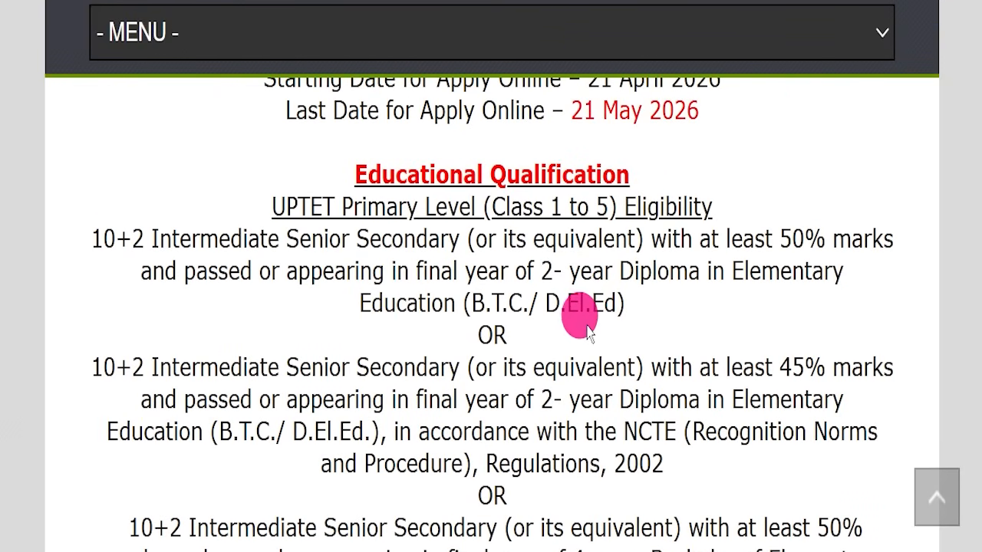
Scroll through the primary and junior level educational qualification requirements
scroll(590, 331, down, 5)
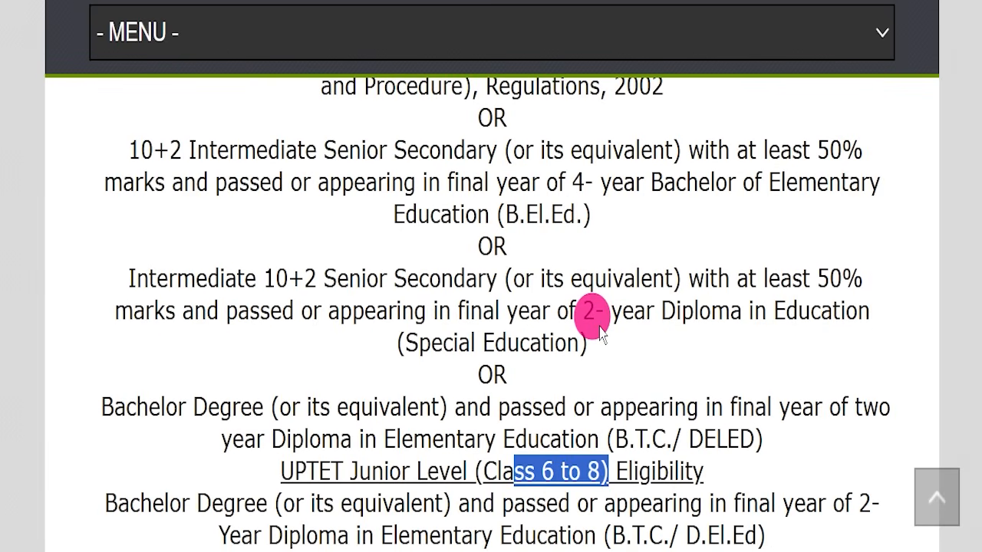
scroll(599, 328, down, 1)
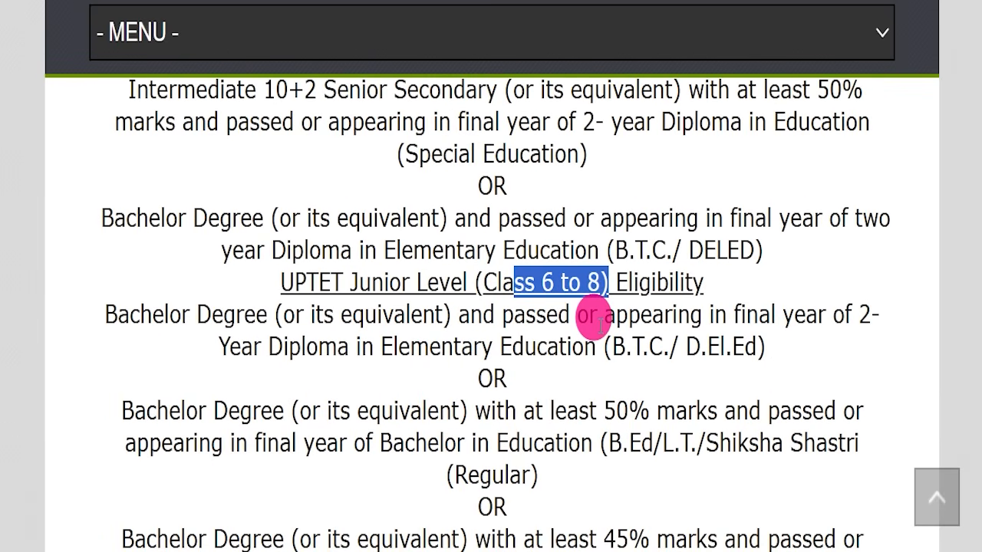
scroll(600, 324, down, 5)
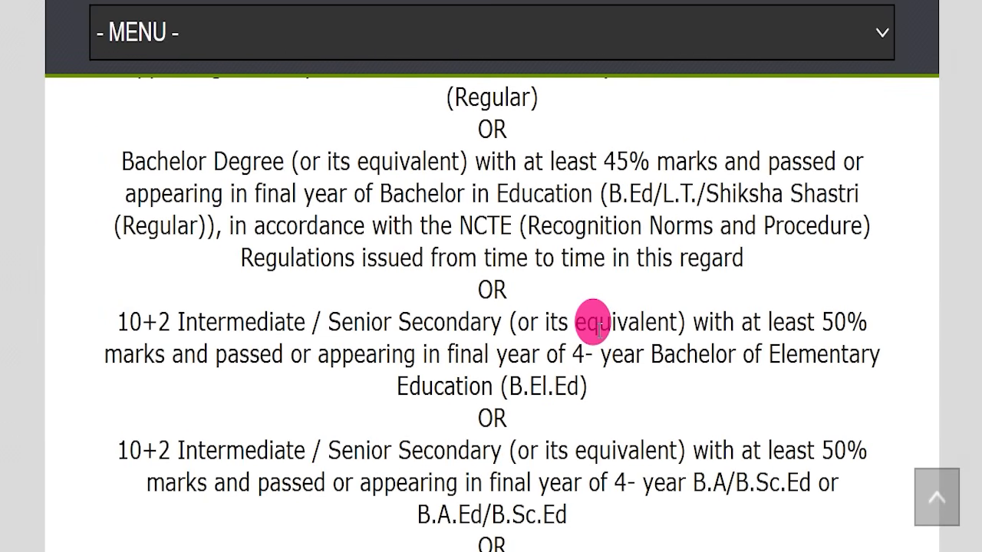
scroll(592, 318, down, 1)
scroll(542, 285, down, 2)
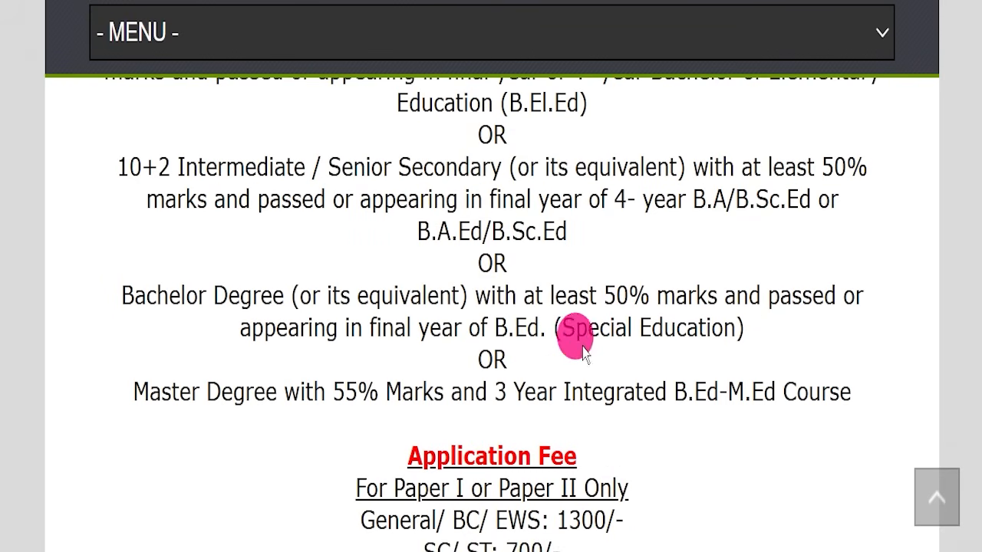
scroll(469, 290, down, 2)
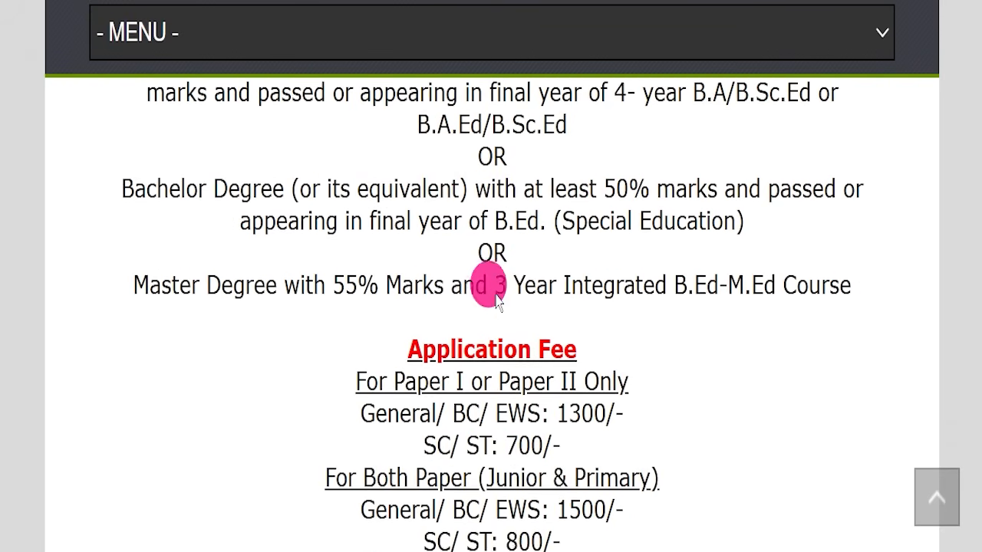
Highlight the application fees for one paper and both papers, and the online payment mode
drag(403, 266, 625, 246)
drag(293, 305, 648, 303)
drag(364, 331, 657, 314)
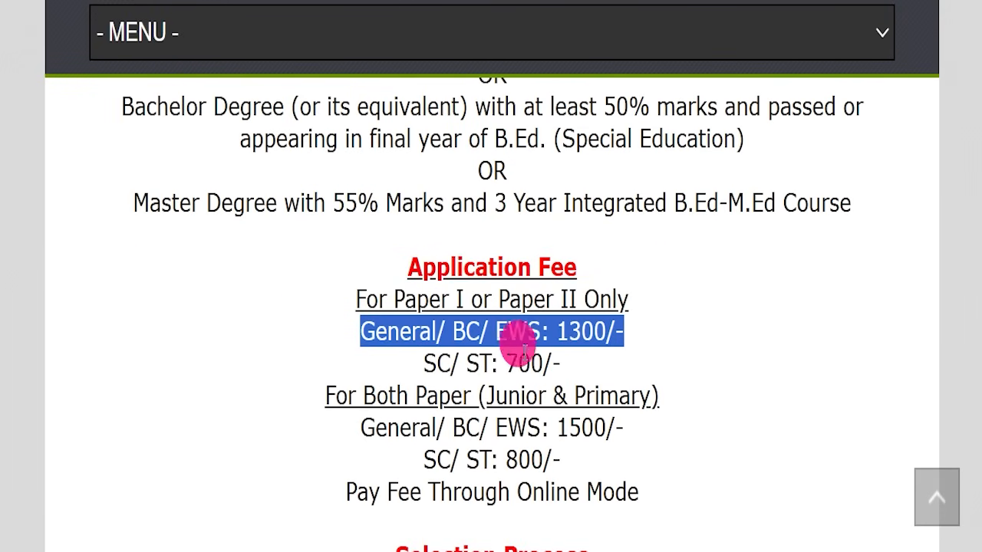
drag(379, 370, 589, 362)
drag(308, 409, 688, 393)
drag(337, 426, 686, 426)
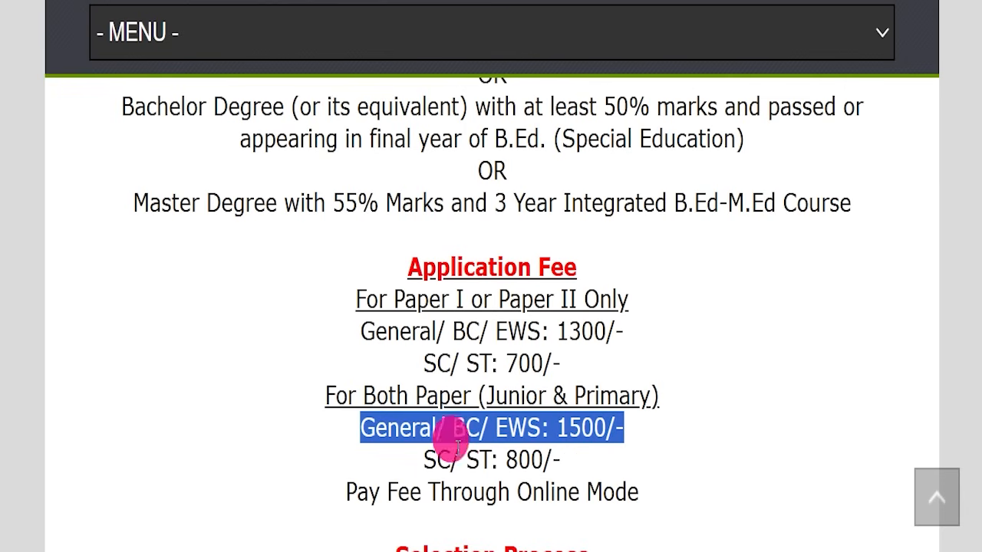
drag(395, 461, 685, 450)
scroll(686, 450, down, 4)
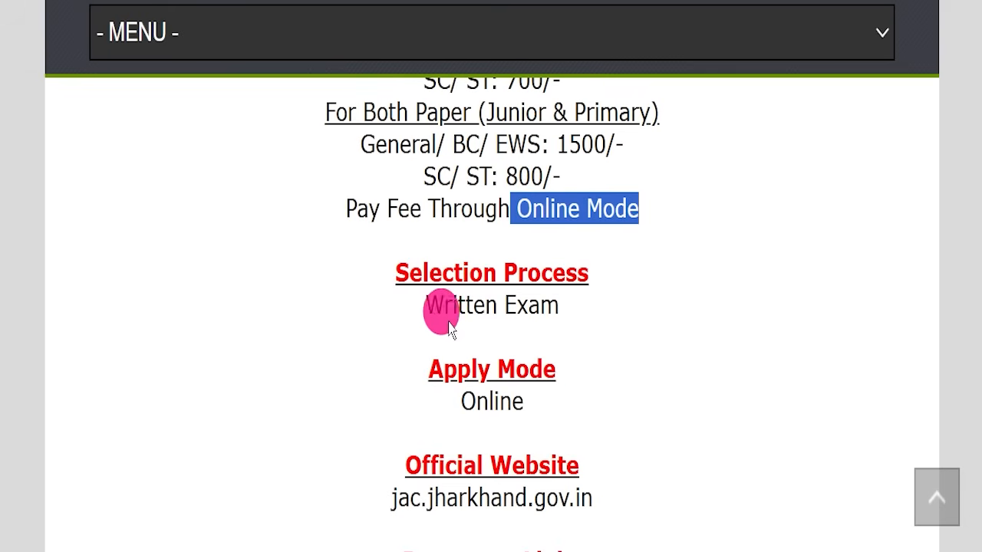
Highlight the selection process Written Exam and the Online apply mode in the article
drag(367, 306, 581, 305)
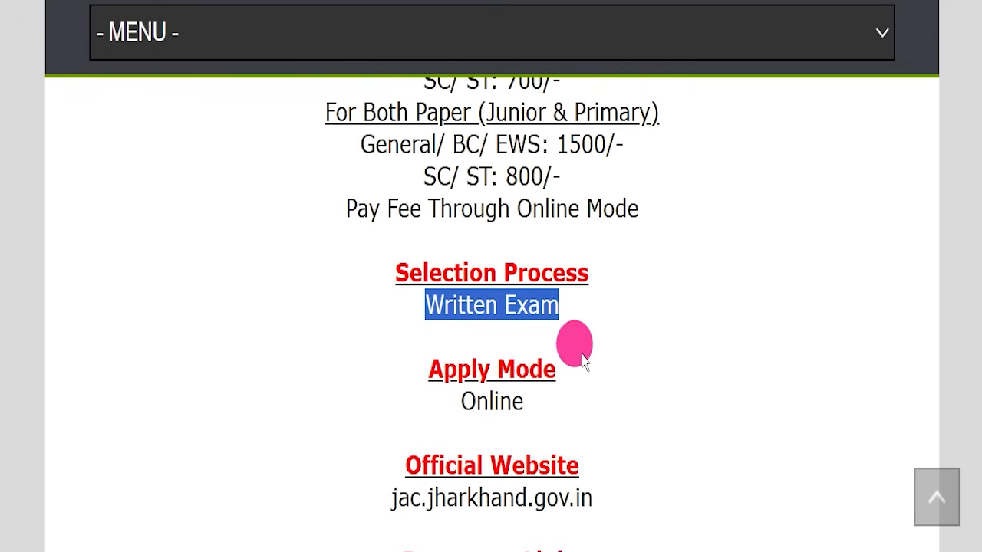
drag(418, 405, 620, 396)
scroll(614, 392, down, 3)
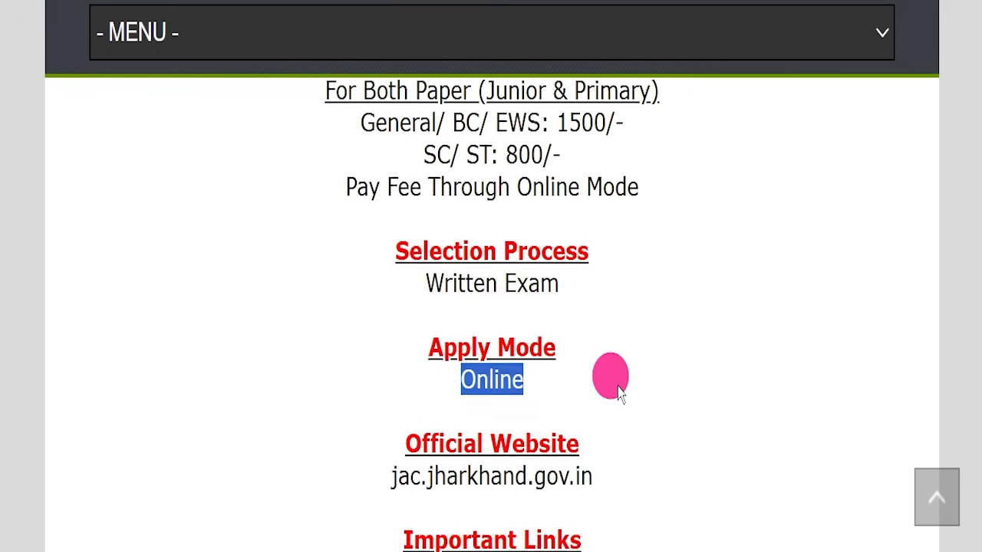
drag(322, 307, 577, 306)
drag(350, 268, 596, 268)
click(619, 307)
scroll(680, 314, down, 1)
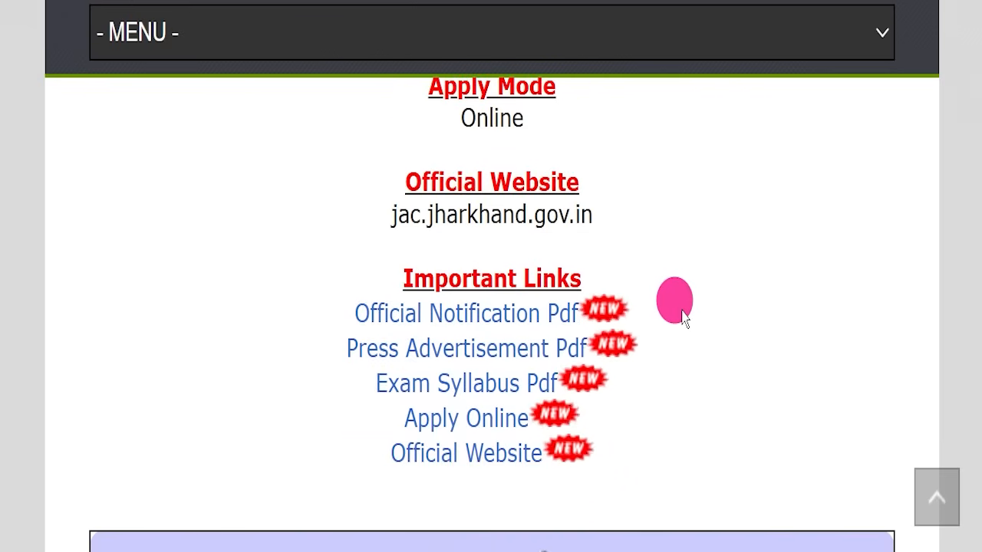
Open the Official Notification Pdf from Important Links and scroll through its pages
scroll(583, 269, down, 1)
drag(337, 184, 685, 344)
click(686, 344)
drag(353, 228, 497, 207)
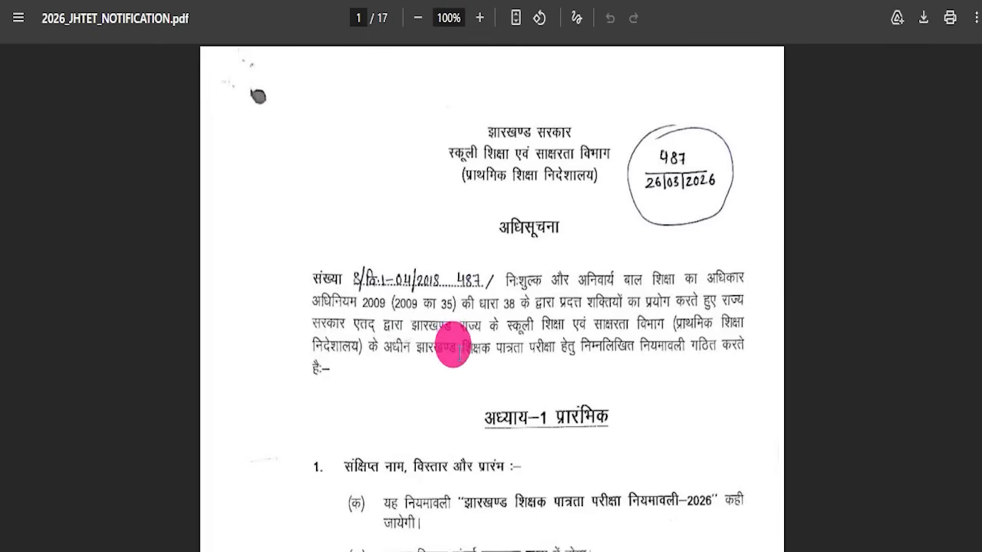
scroll(452, 349, down, 15)
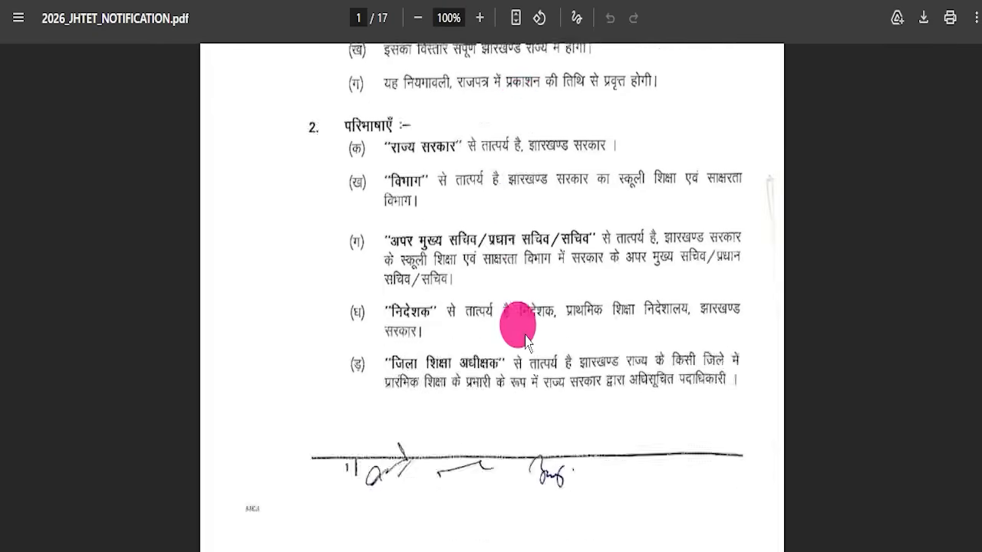
scroll(491, 322, down, 20)
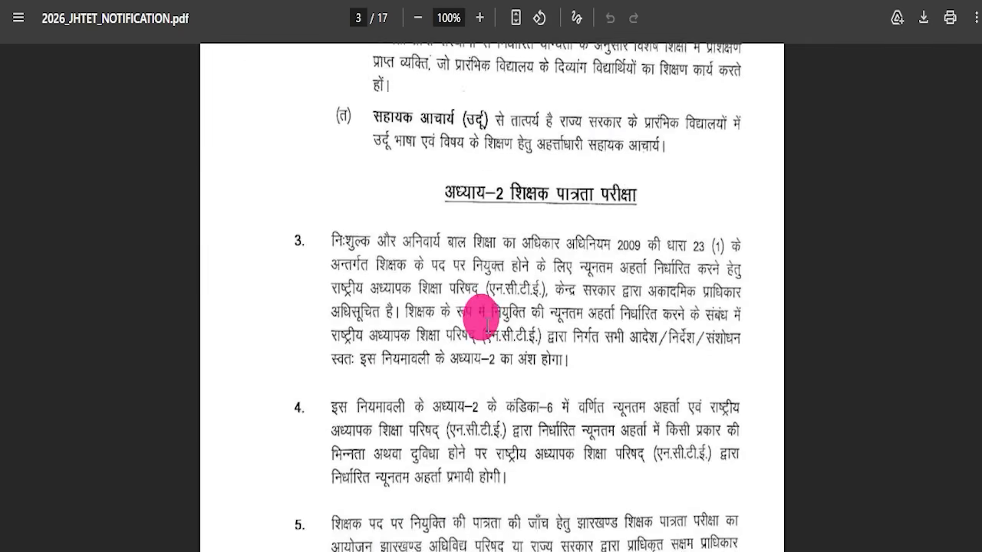
scroll(483, 291, up, 10)
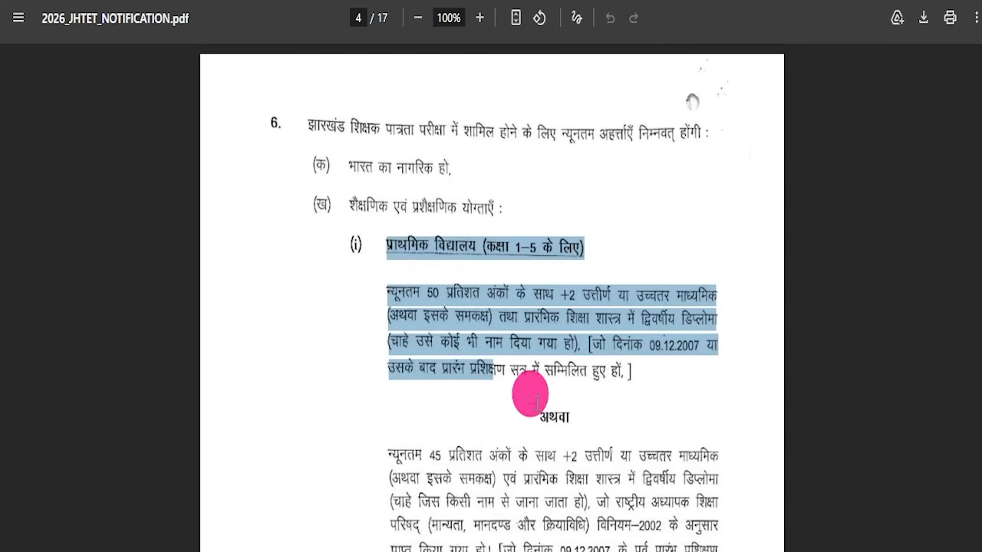
scroll(536, 398, down, 20)
scroll(485, 339, down, 20)
scroll(464, 338, down, 20)
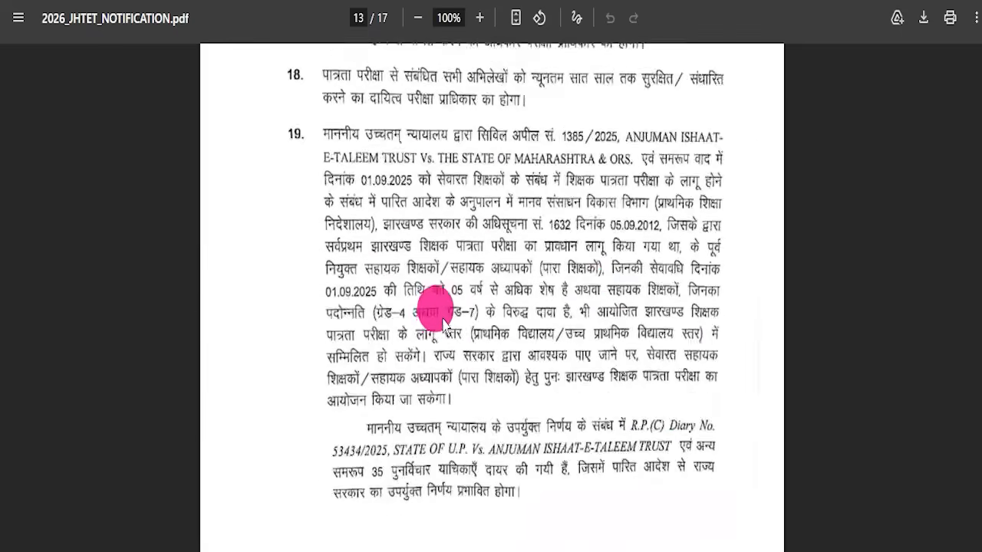
scroll(444, 322, down, 20)
Open the Press Advertisement Pdf and scroll through its pages, including the examination fee table
drag(979, 487, 978, 47)
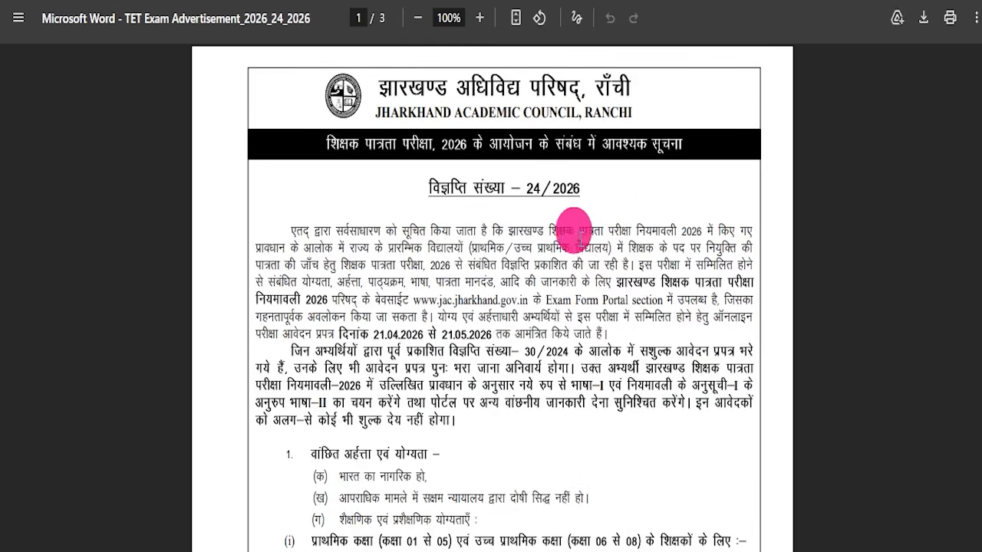
scroll(580, 234, down, 20)
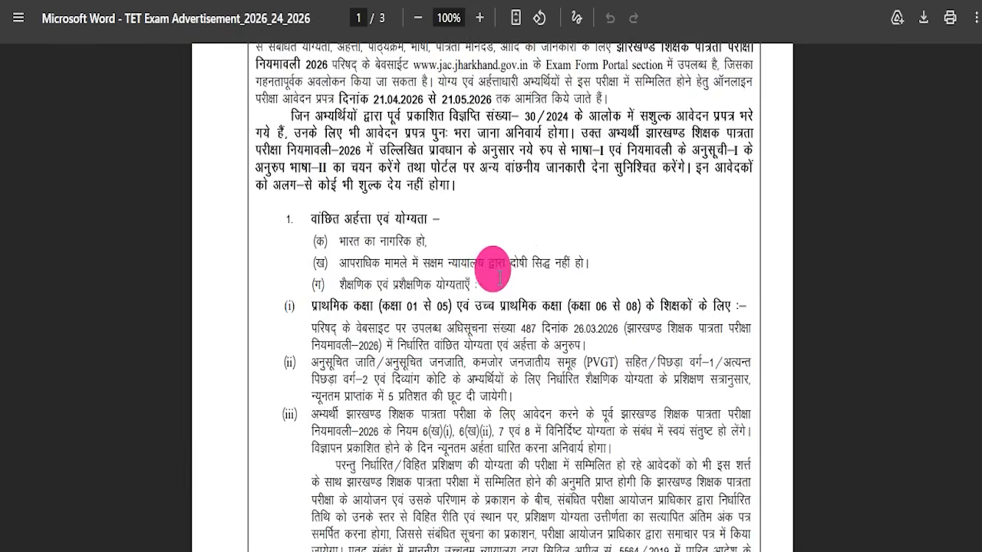
scroll(468, 283, up, 4)
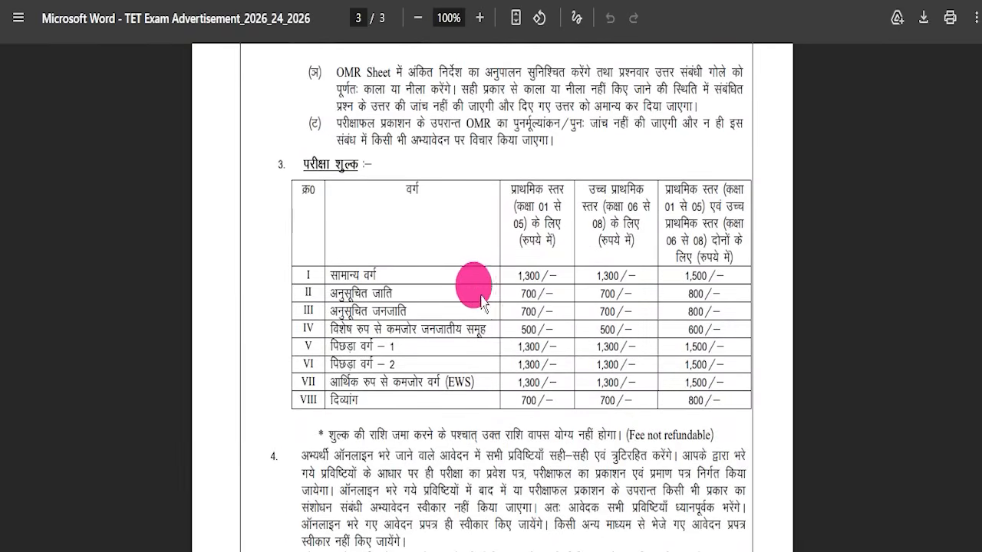
scroll(469, 321, up, 8)
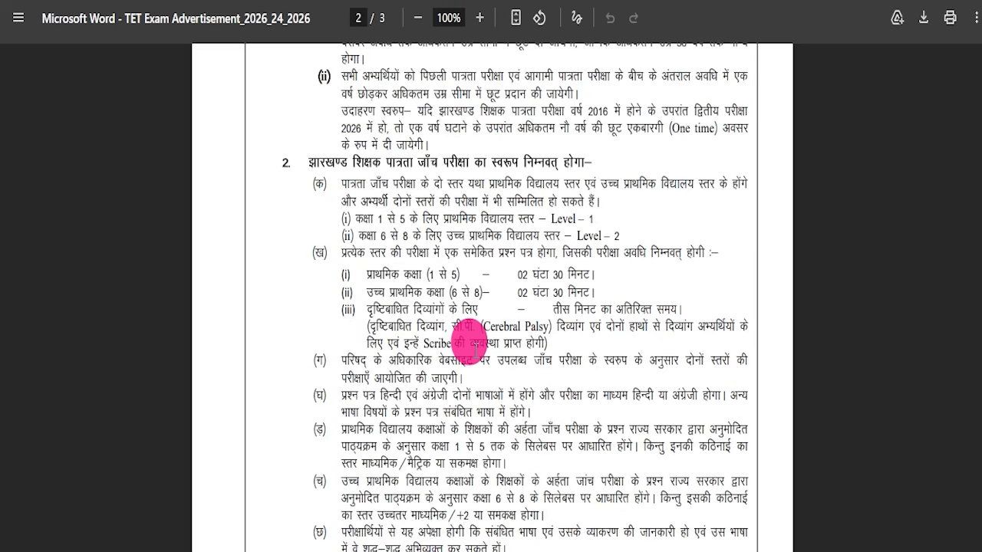
scroll(469, 349, up, 12)
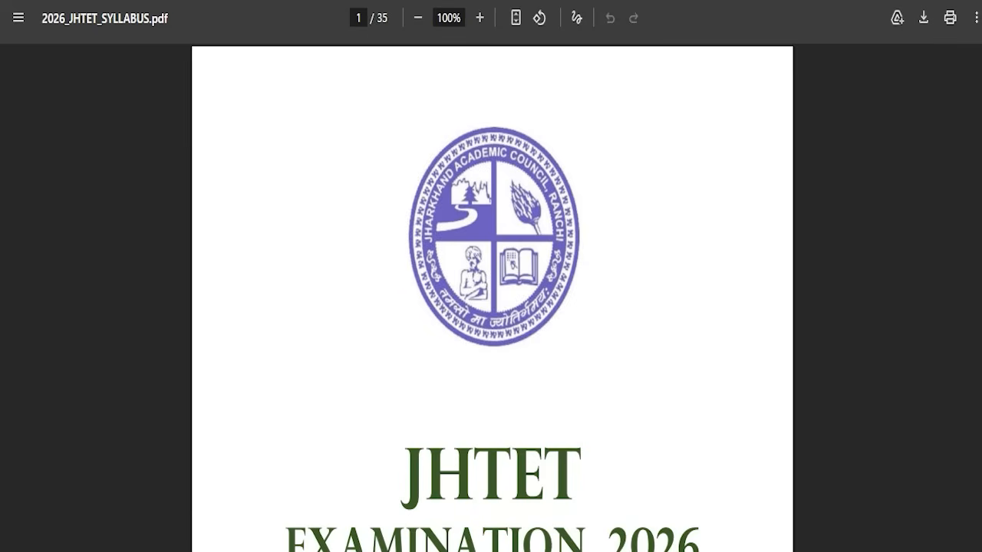
Open the Exam Syllabus Pdf and scroll through its pages
scroll(519, 318, down, 15)
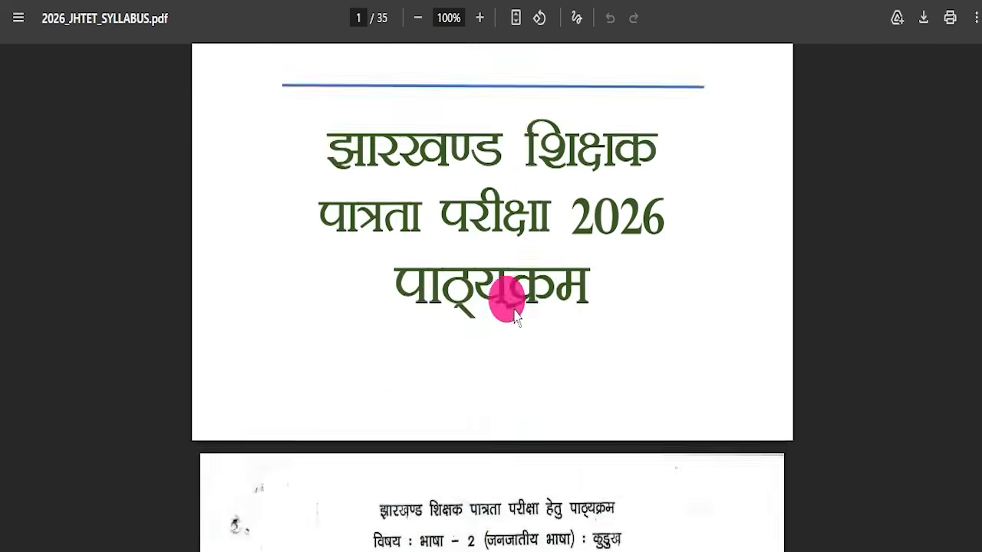
scroll(508, 305, down, 20)
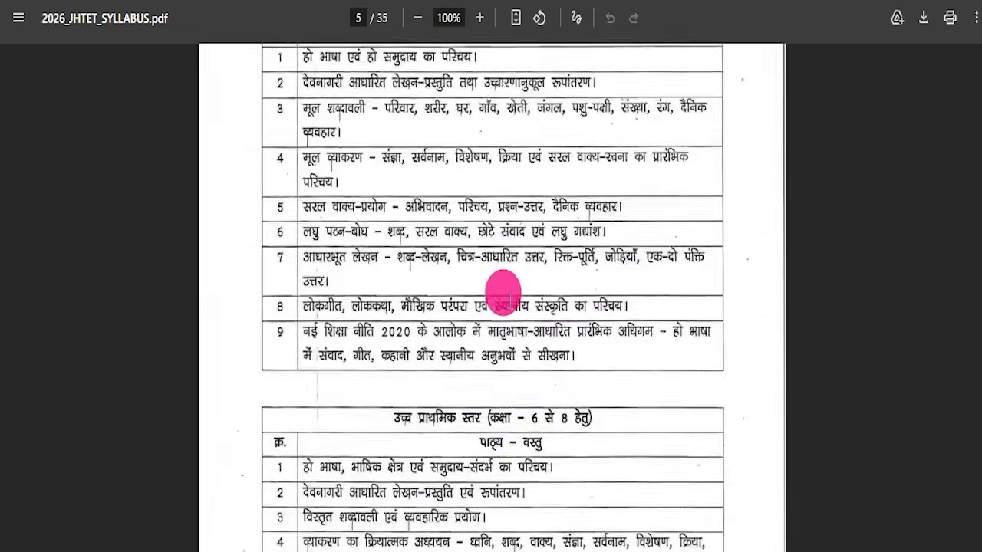
scroll(487, 299, down, 20)
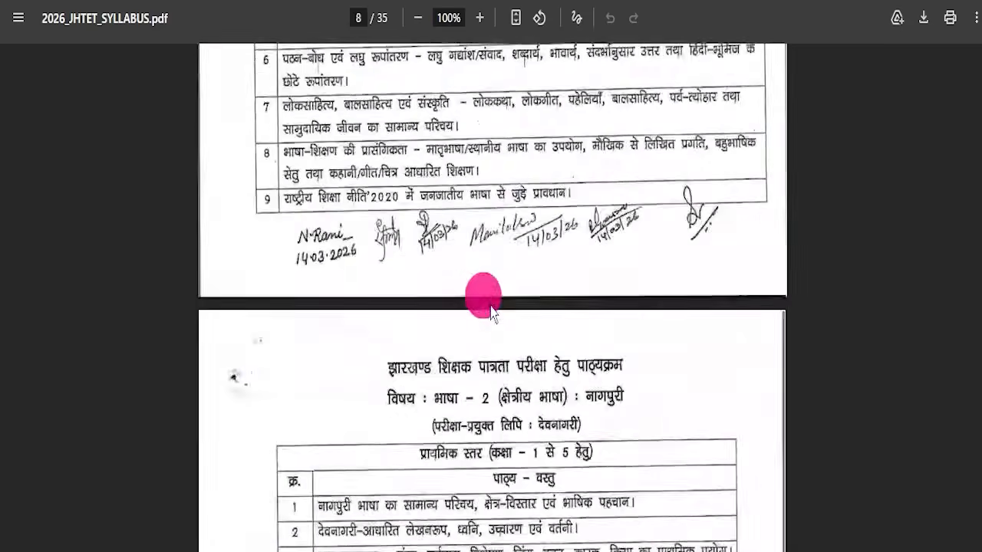
scroll(676, 264, down, 10)
drag(978, 182, 979, 45)
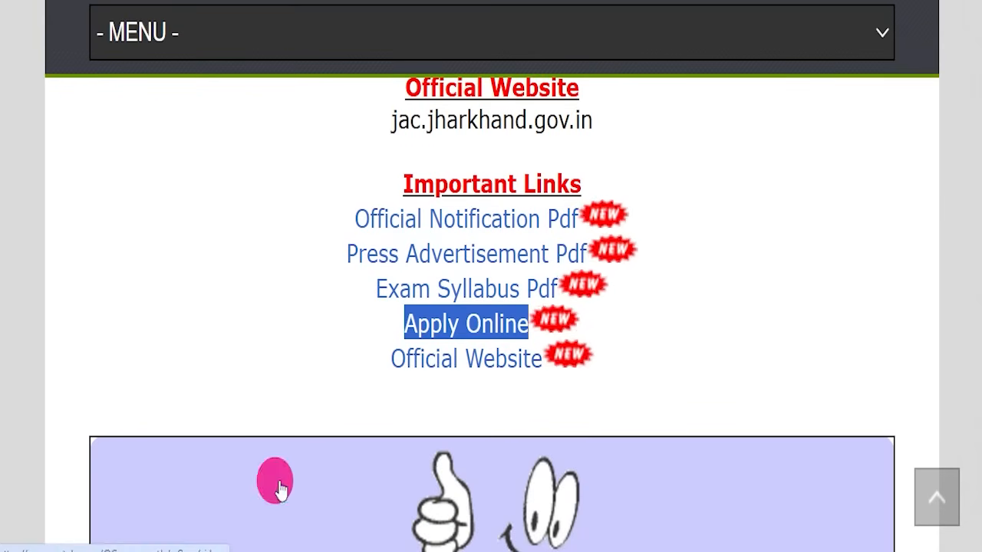
Open the Apply Online link to reach the JHTET 2026 Registration / Login portal
scroll(480, 288, down, 3)
scroll(480, 290, up, 3)
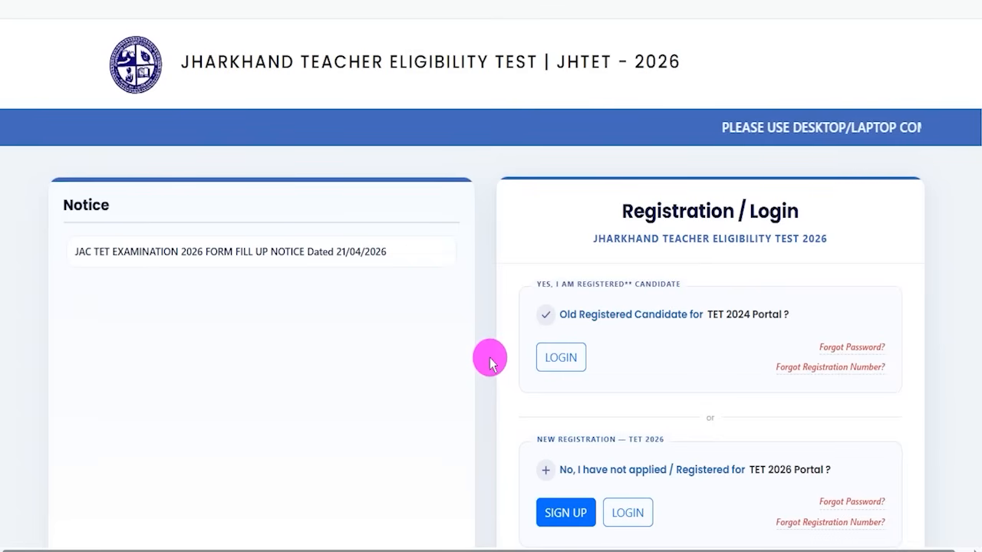
scroll(486, 358, down, 2)
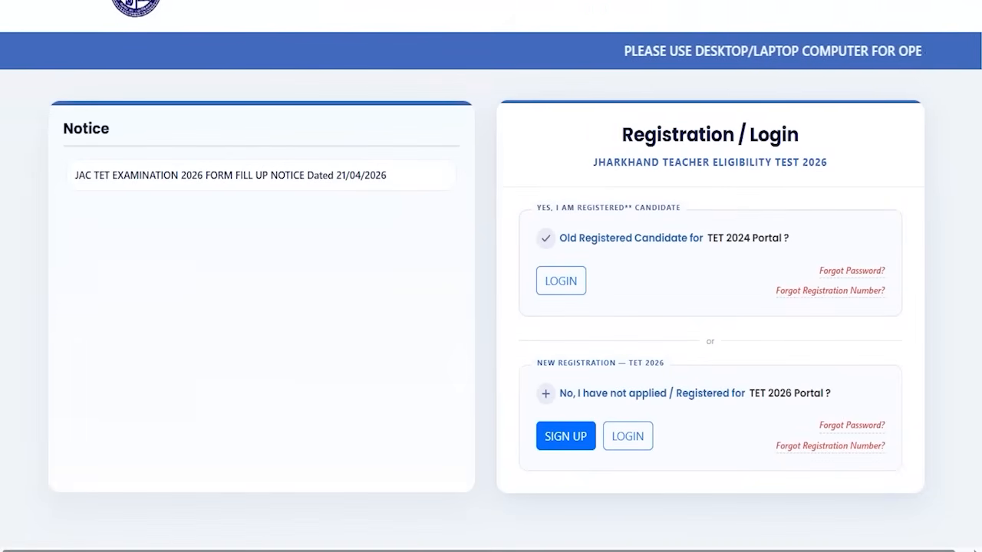
Open the Sign In dialog for old registered candidates to review its fields, then close it
drag(512, 255, 617, 310)
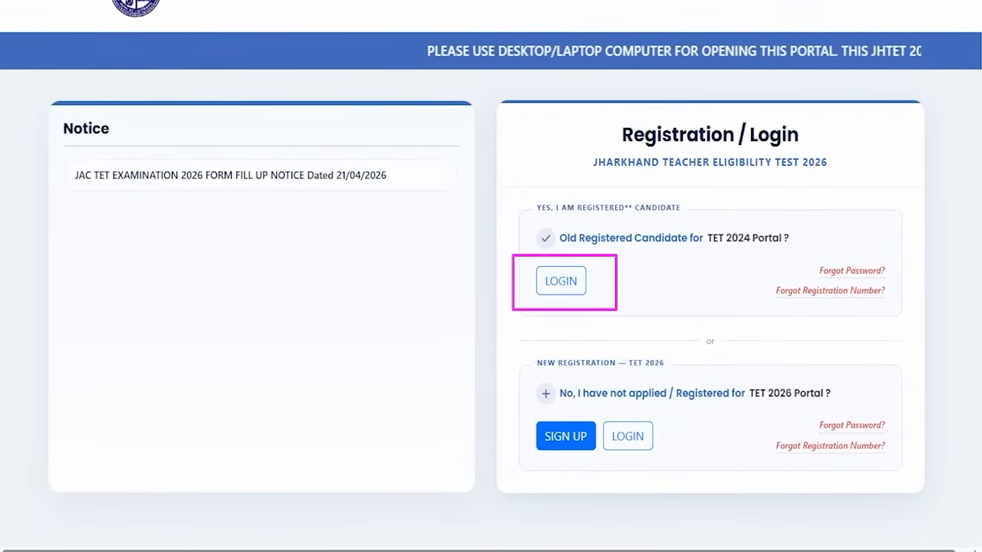
click(559, 282)
click(478, 192)
key(ctrl+2)
drag(511, 202, 544, 162)
drag(498, 271, 536, 222)
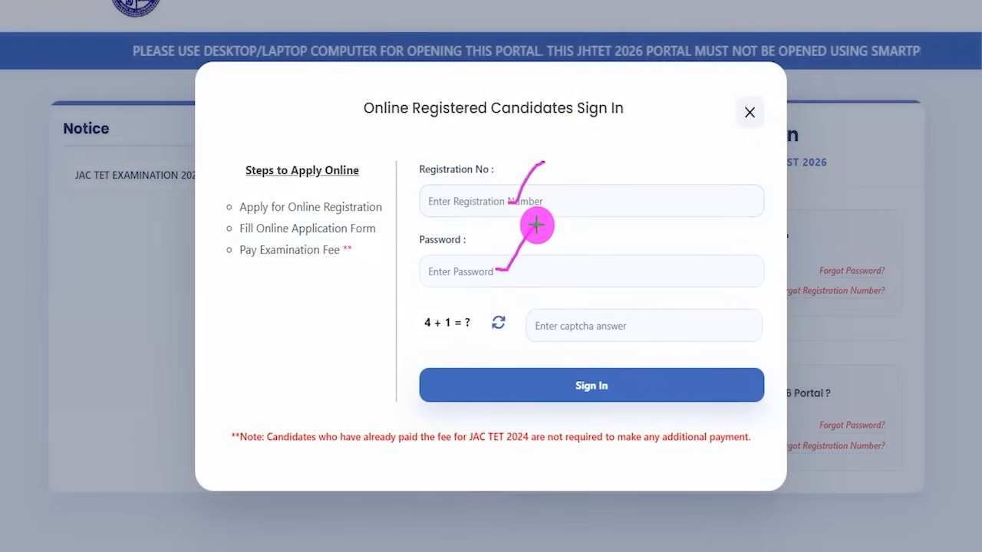
drag(426, 334, 450, 334)
drag(566, 328, 599, 281)
mouse_move(707, 225)
mouse_down()
mouse_move(657, 359)
mouse_move(626, 373)
mouse_up()
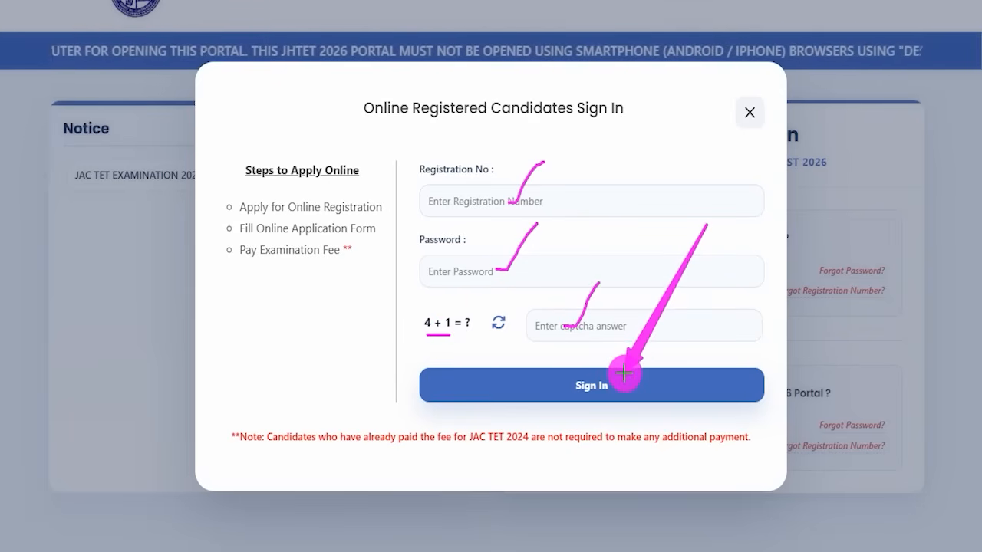
key(Escape)
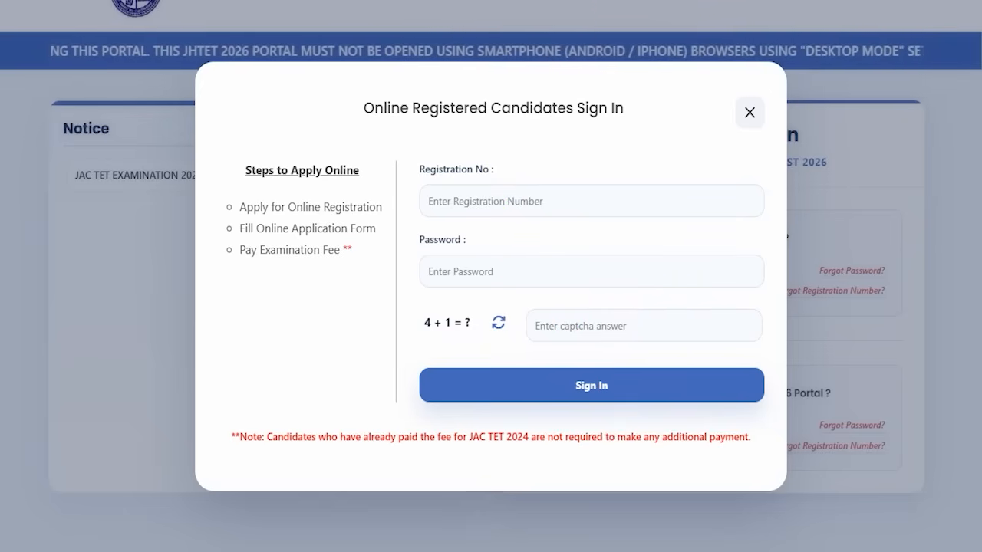
click(750, 111)
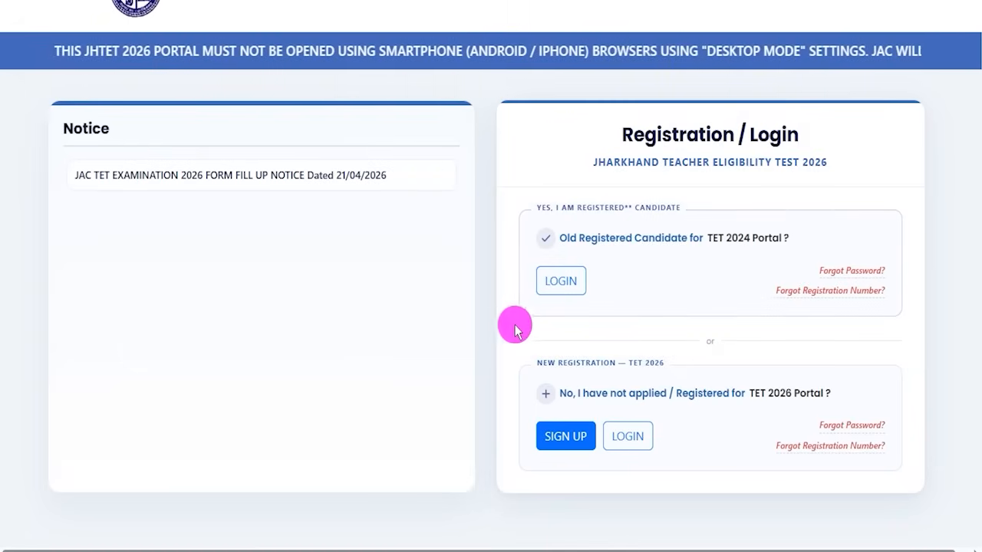
Open the new registration Sign Up form and review its personal details fields
scroll(496, 285, down, 1)
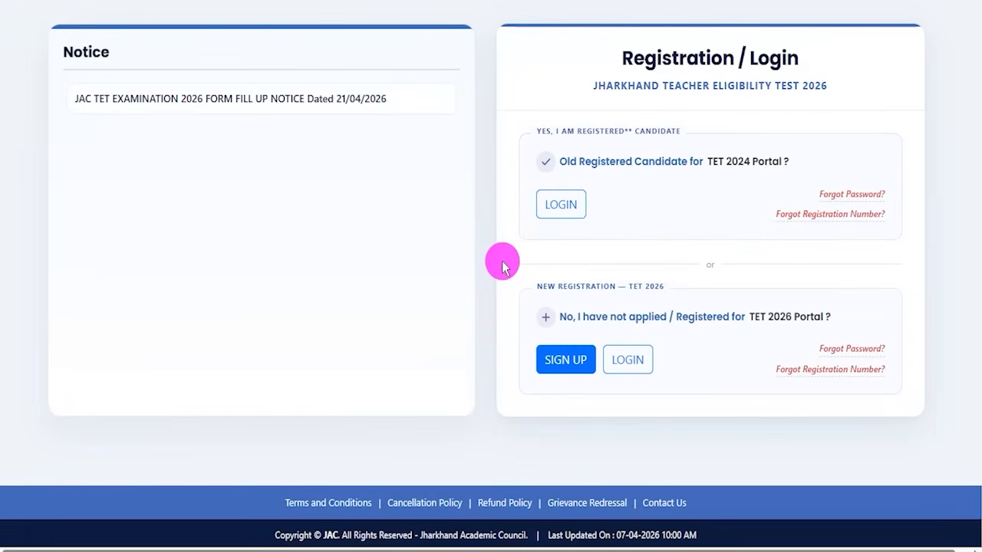
scroll(502, 265, up, 1)
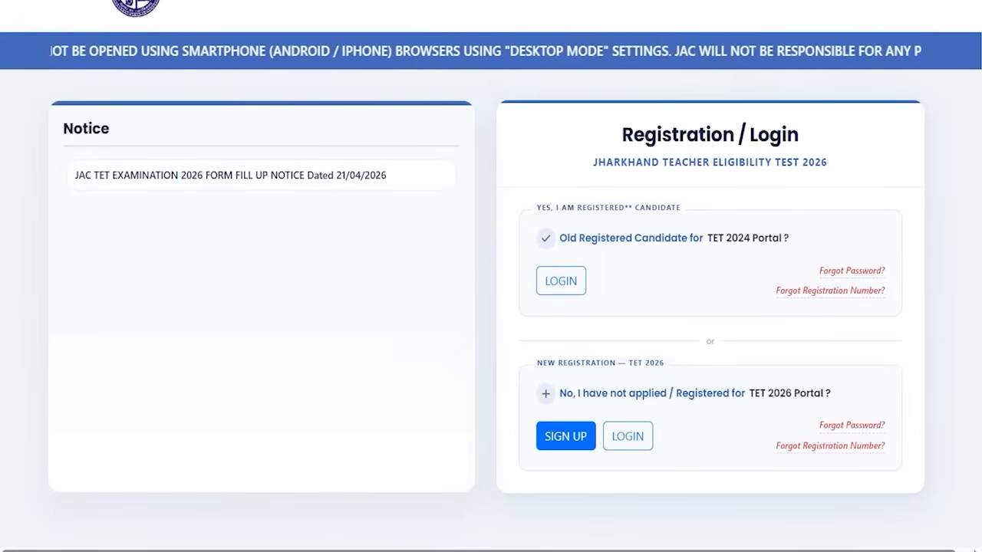
mouse_move(503, 409)
mouse_down()
mouse_move(581, 423)
mouse_move(605, 467)
mouse_up()
key(Escape)
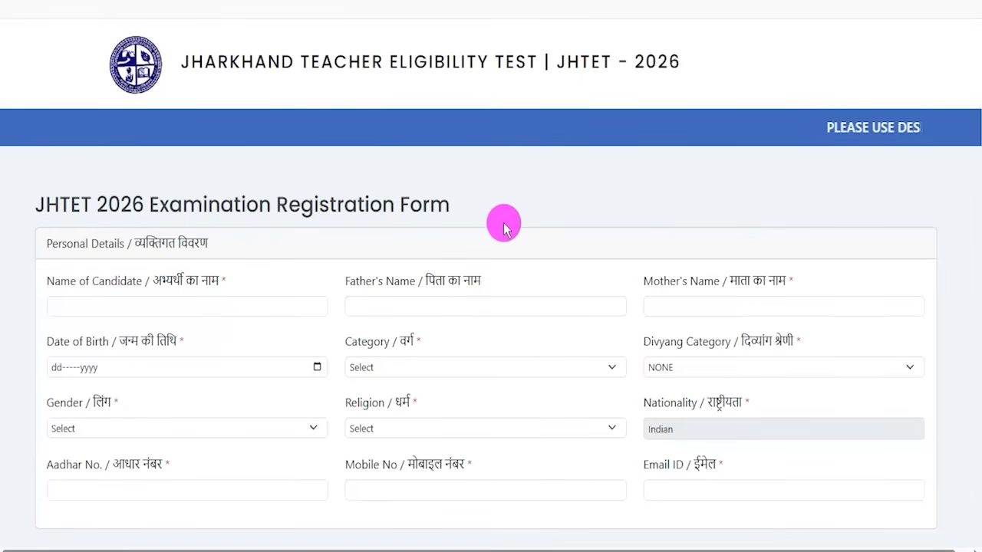
scroll(504, 227, down, 2)
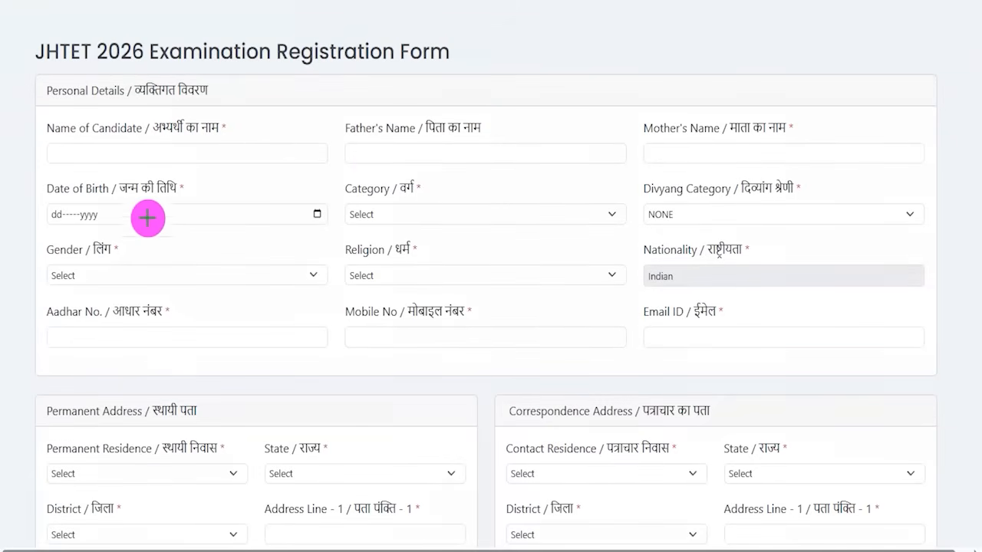
drag(218, 152, 257, 113)
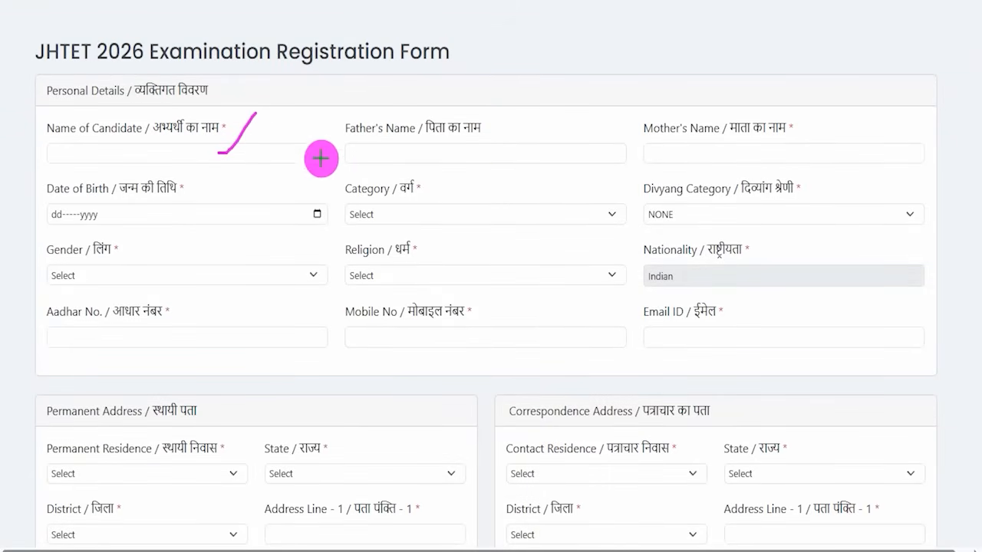
drag(474, 152, 508, 116)
drag(751, 148, 789, 109)
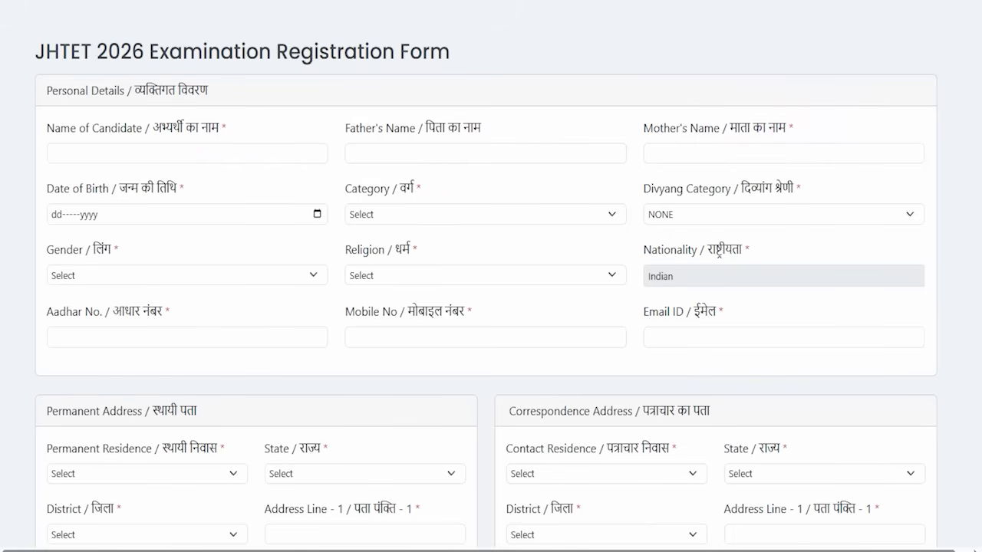
Set the Category to SCHEDULED CASTE in the registration form
click(318, 215)
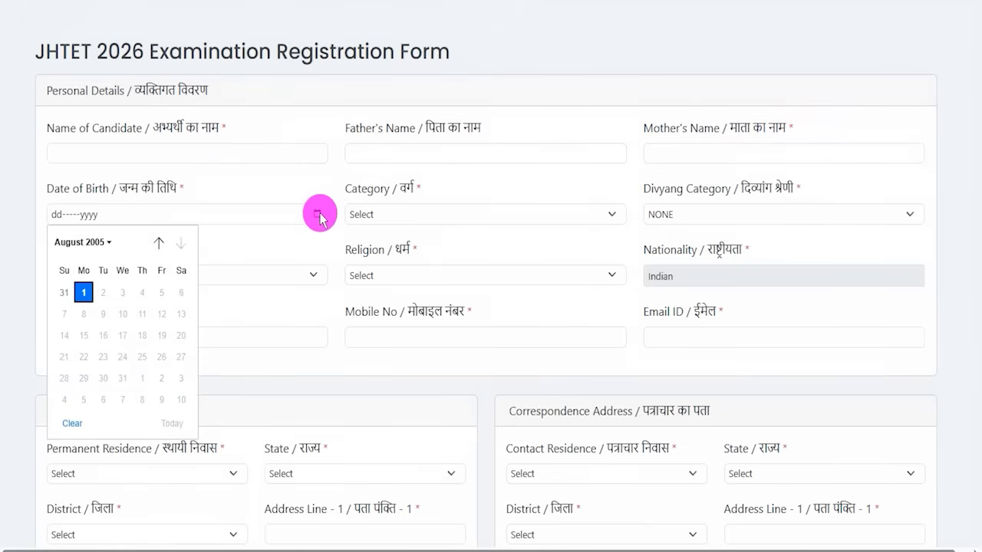
click(429, 218)
click(430, 219)
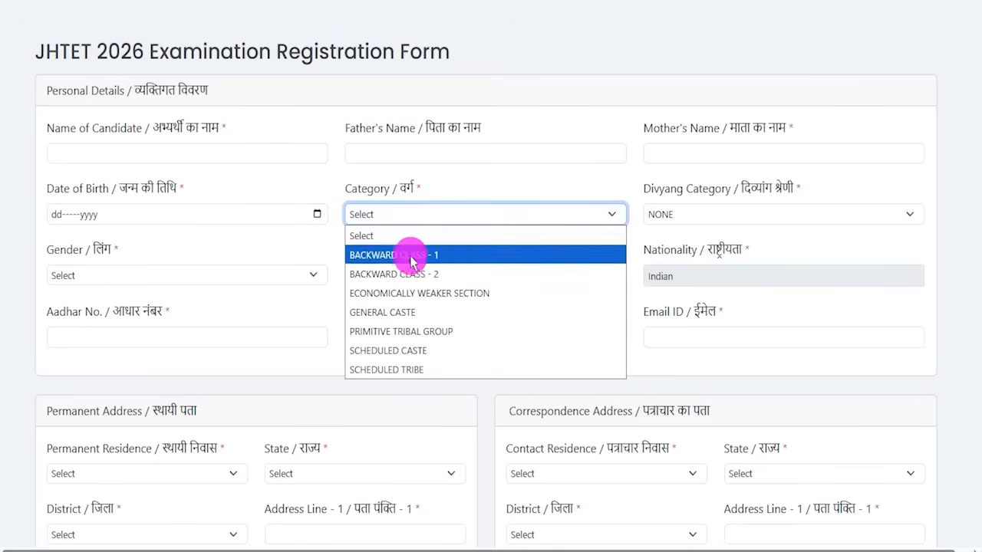
click(396, 352)
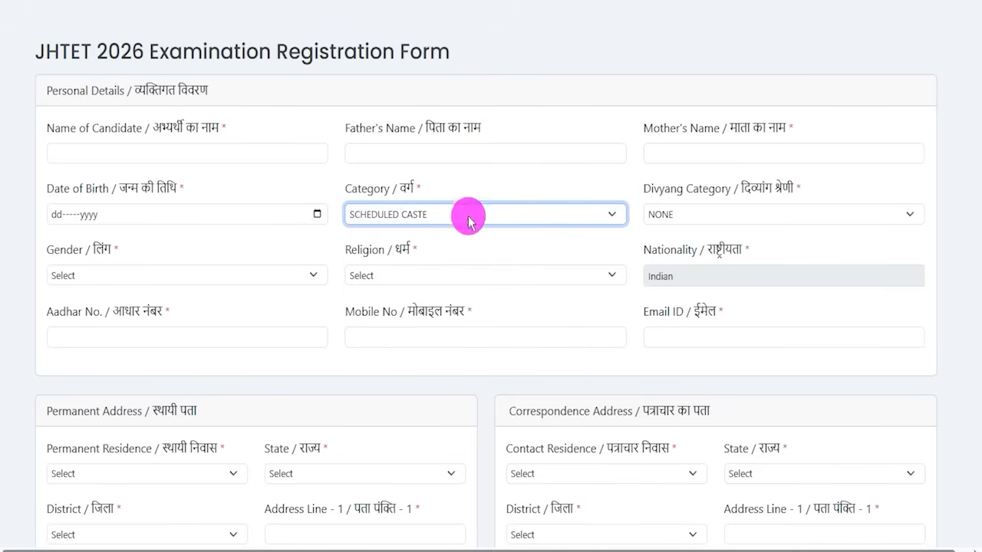
Set Gender to MALE and Religion to CHRISTIANITY in the personal details section
click(687, 216)
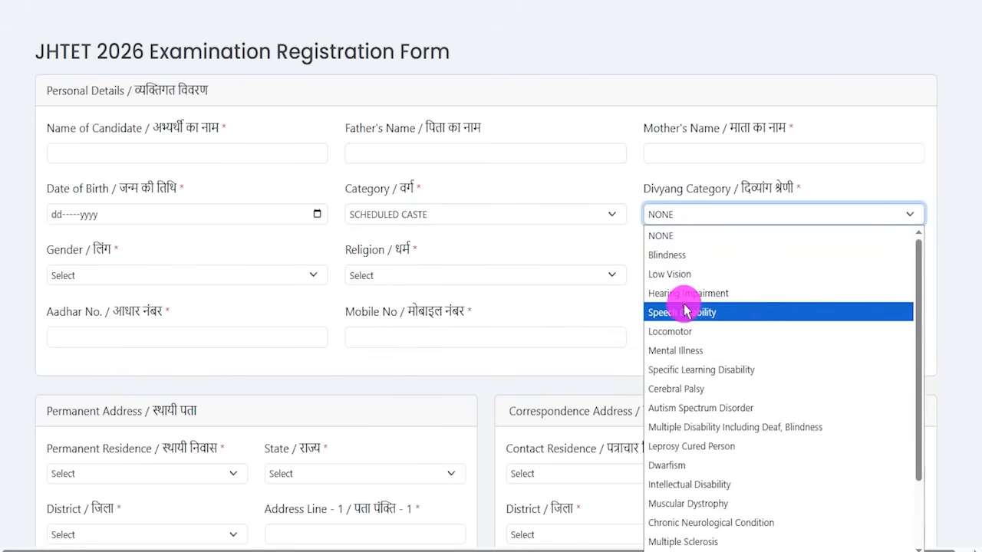
click(675, 242)
click(131, 275)
click(76, 315)
click(418, 275)
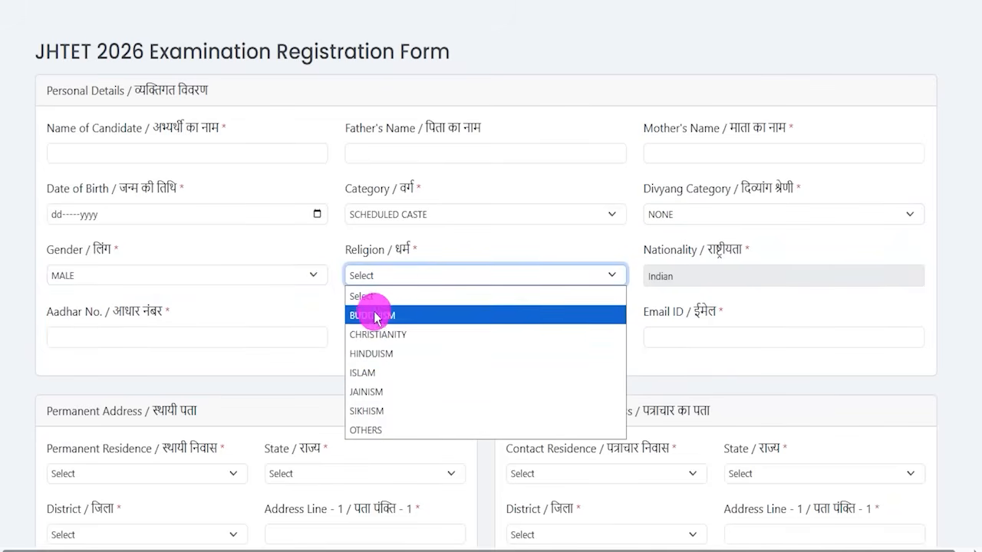
click(377, 335)
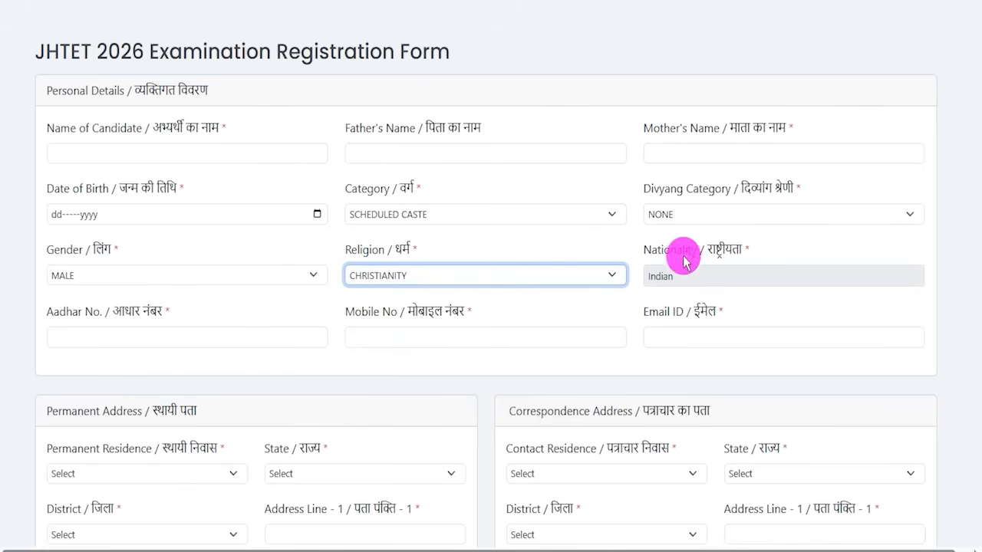
Review the Nationality, Aadhar No., Mobile No and Email ID fields of the registration form
drag(654, 252, 724, 250)
drag(652, 276, 676, 275)
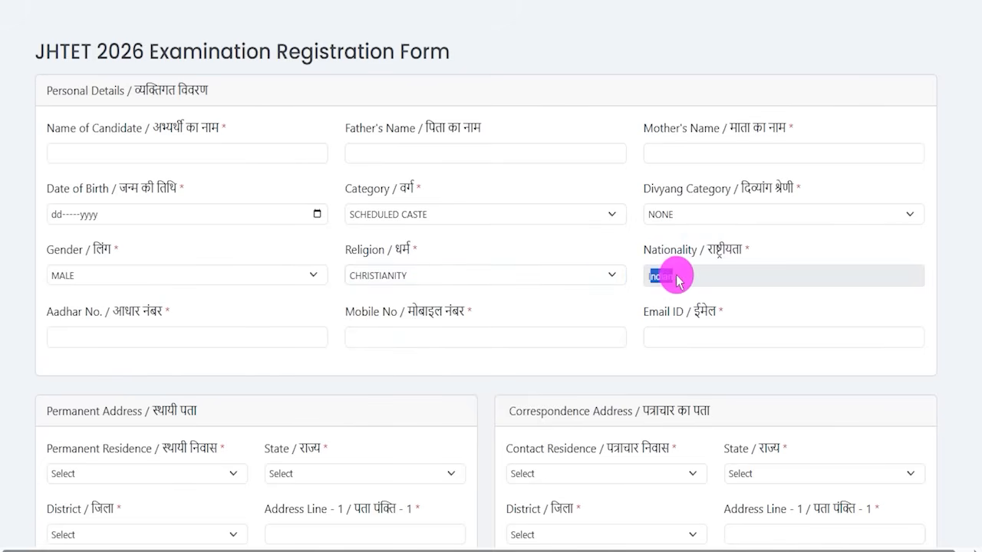
drag(59, 312, 139, 312)
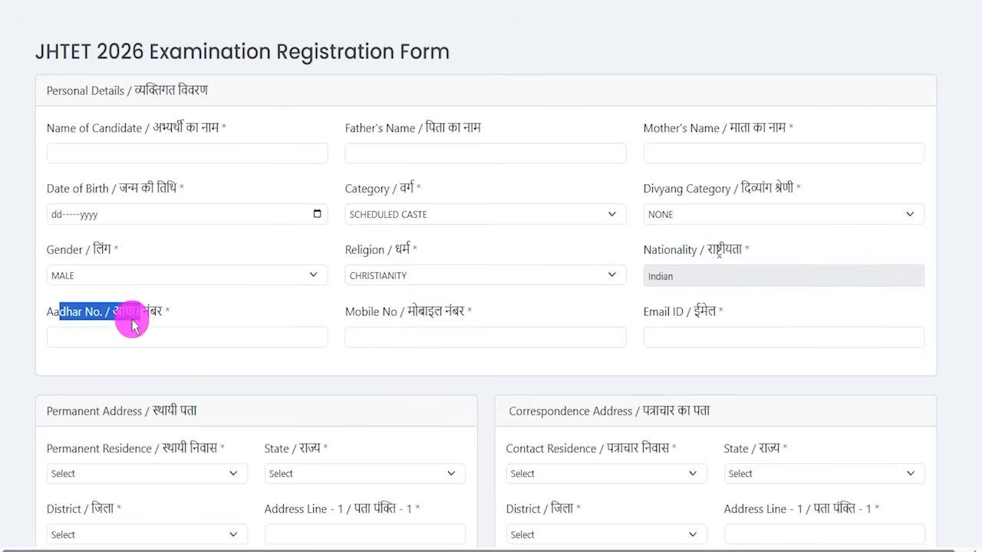
click(118, 339)
drag(361, 316, 423, 314)
click(405, 335)
drag(658, 313, 677, 337)
click(677, 338)
scroll(345, 373, down, 3)
scroll(292, 307, down, 1)
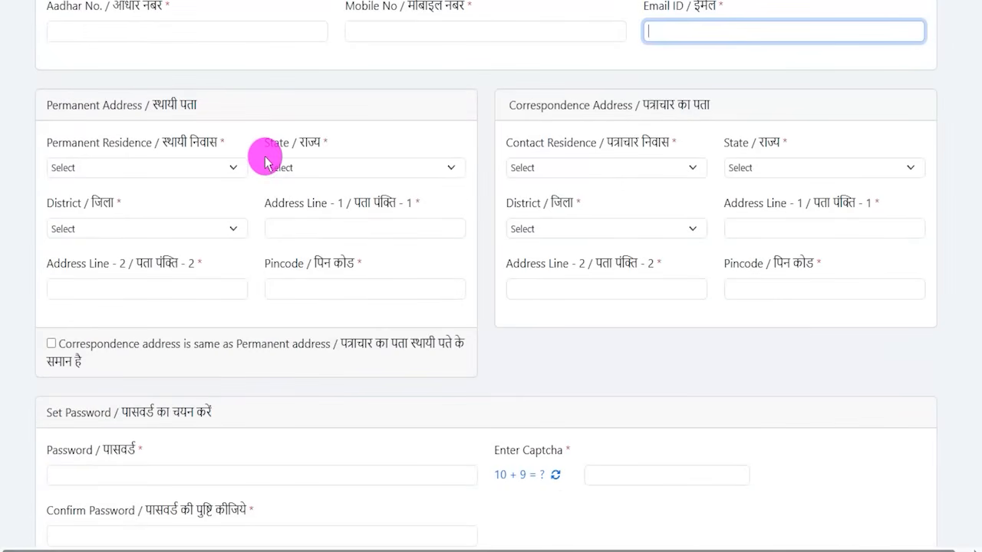
Examine the Permanent and Correspondence Address fields and the same-address checkbox
drag(113, 166, 140, 167)
drag(279, 163, 318, 163)
drag(111, 226, 132, 225)
drag(287, 229, 347, 228)
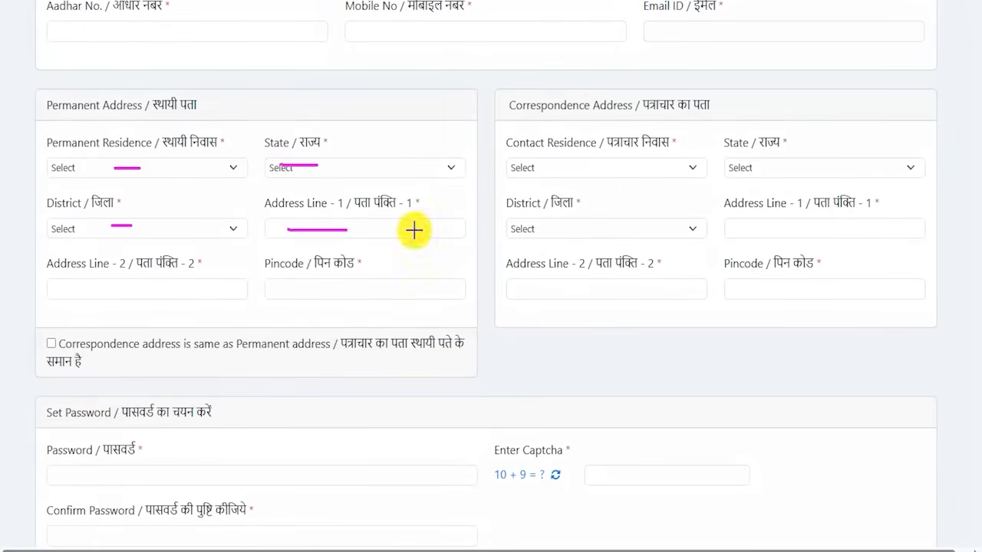
drag(93, 293, 142, 292)
drag(309, 292, 381, 291)
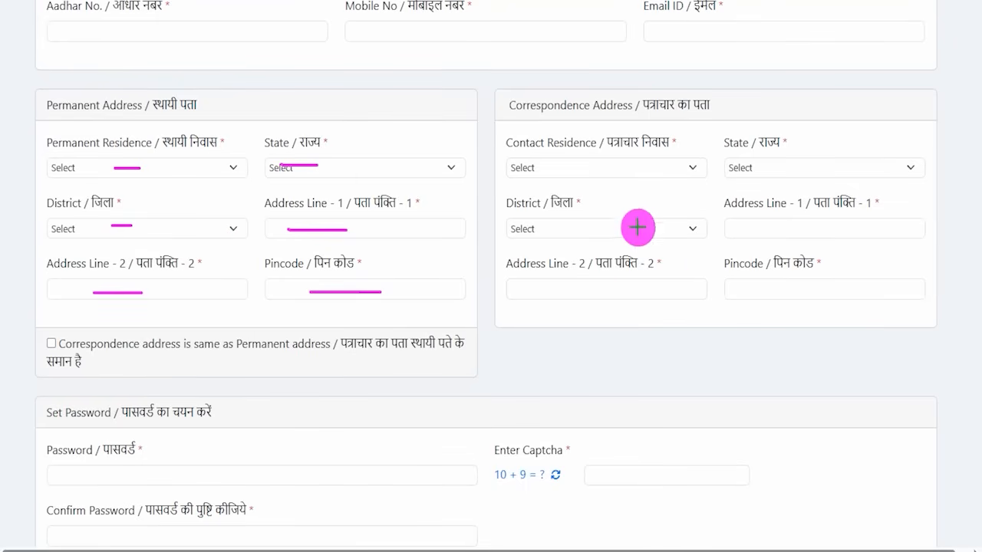
drag(729, 112, 770, 62)
drag(575, 228, 638, 228)
drag(747, 235, 776, 235)
drag(594, 292, 640, 288)
drag(760, 285, 824, 285)
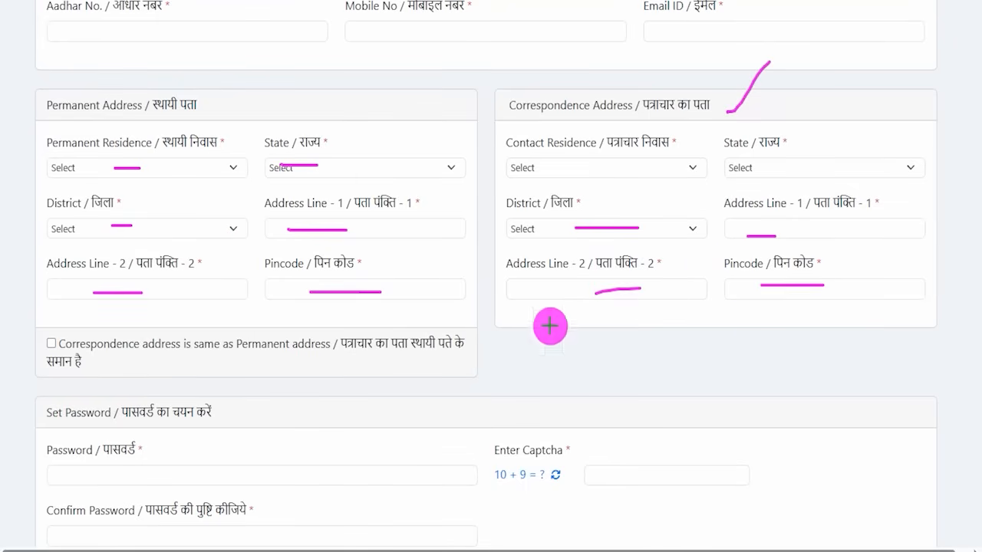
drag(744, 109, 790, 52)
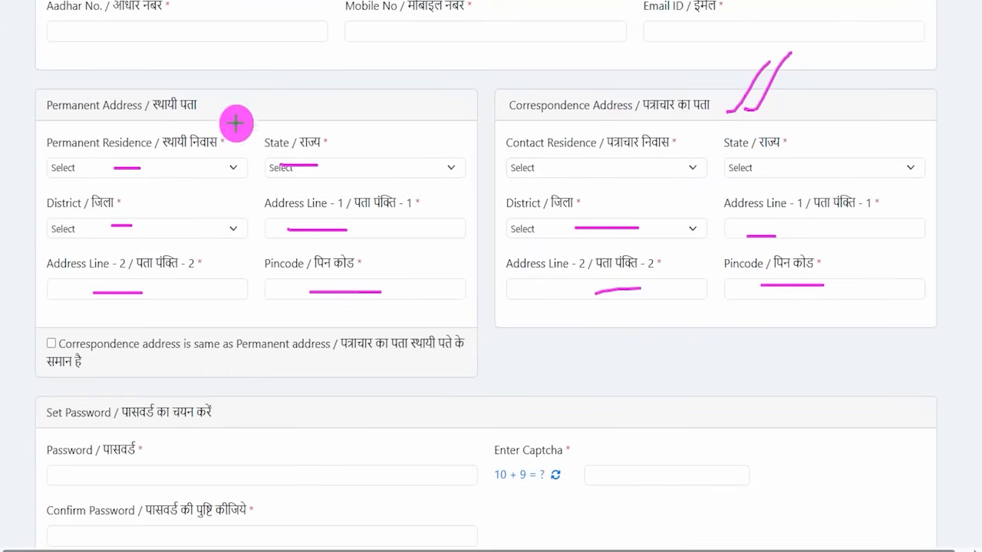
drag(213, 107, 265, 56)
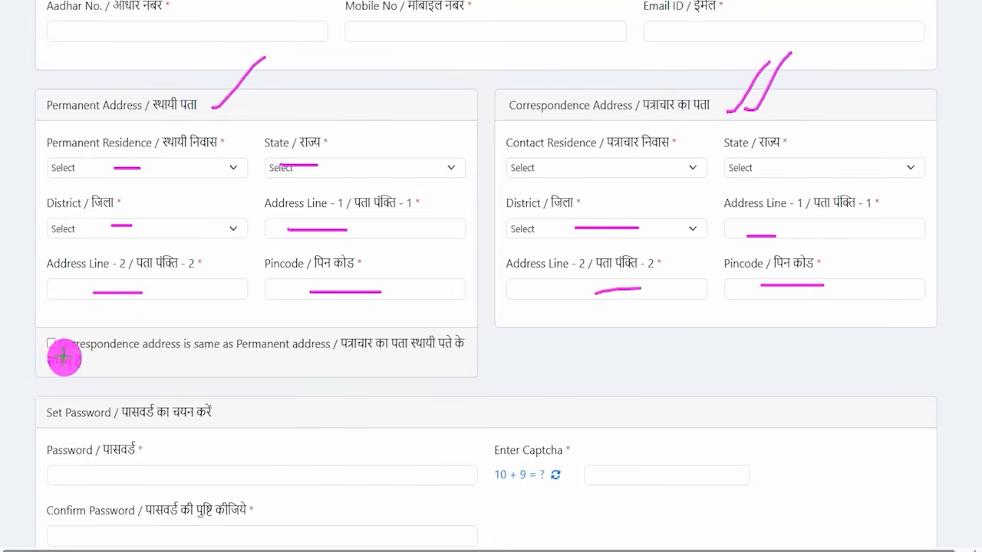
drag(51, 344, 77, 293)
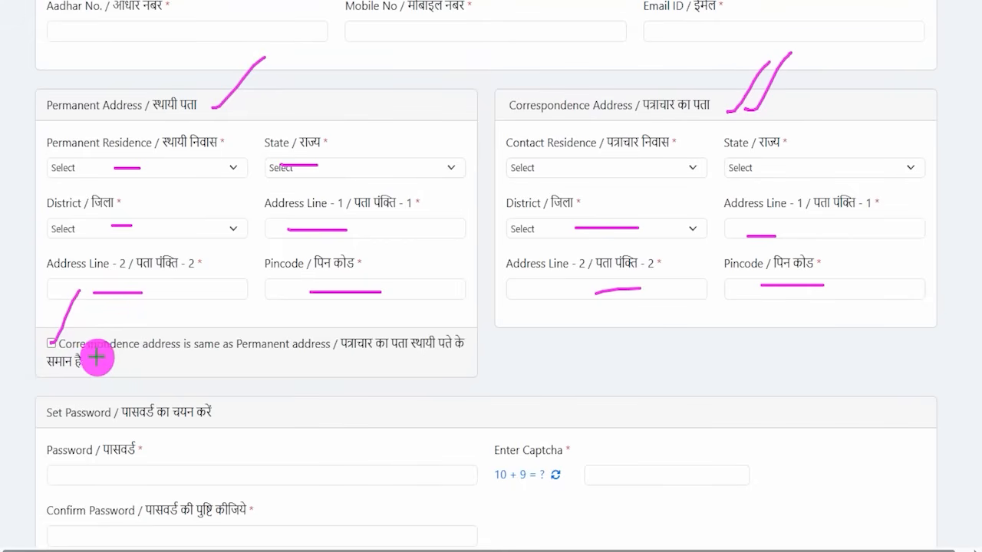
drag(94, 353, 123, 353)
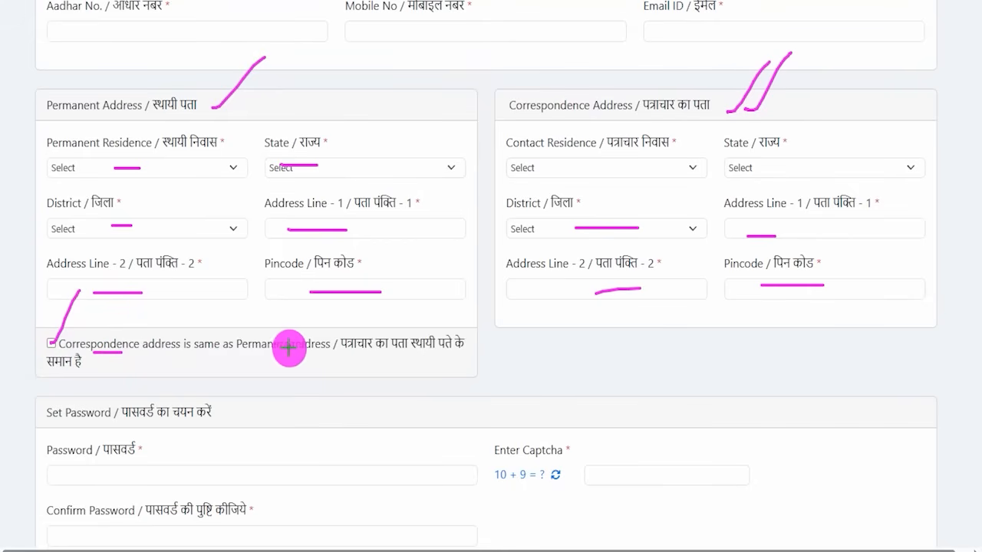
drag(512, 120, 624, 119)
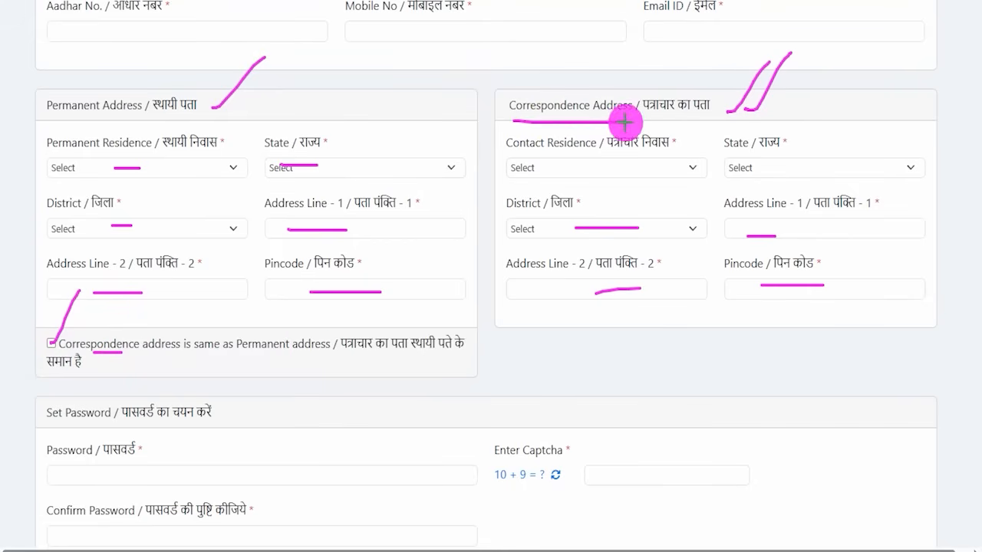
drag(48, 118, 120, 118)
drag(665, 173, 642, 174)
drag(654, 211, 665, 212)
drag(656, 261, 663, 262)
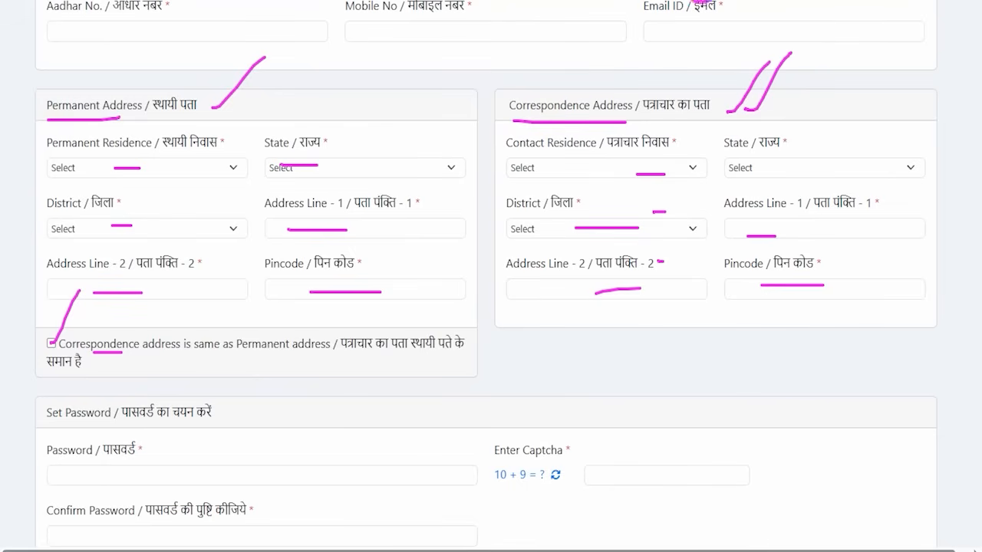
key(Escape)
scroll(162, 362, down, 3)
Enter a password meeting the strength rules in the Password field
click(136, 253)
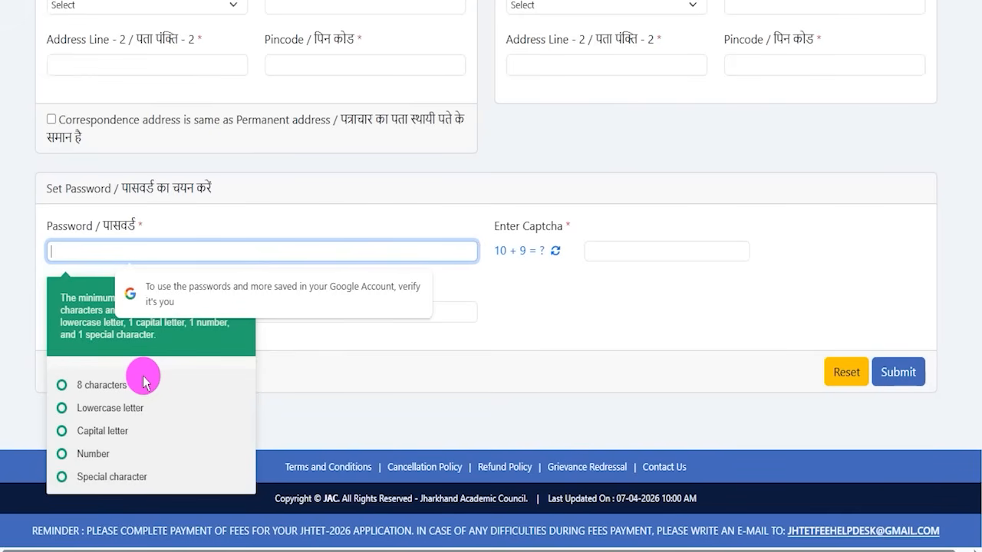
key(ctrl+2)
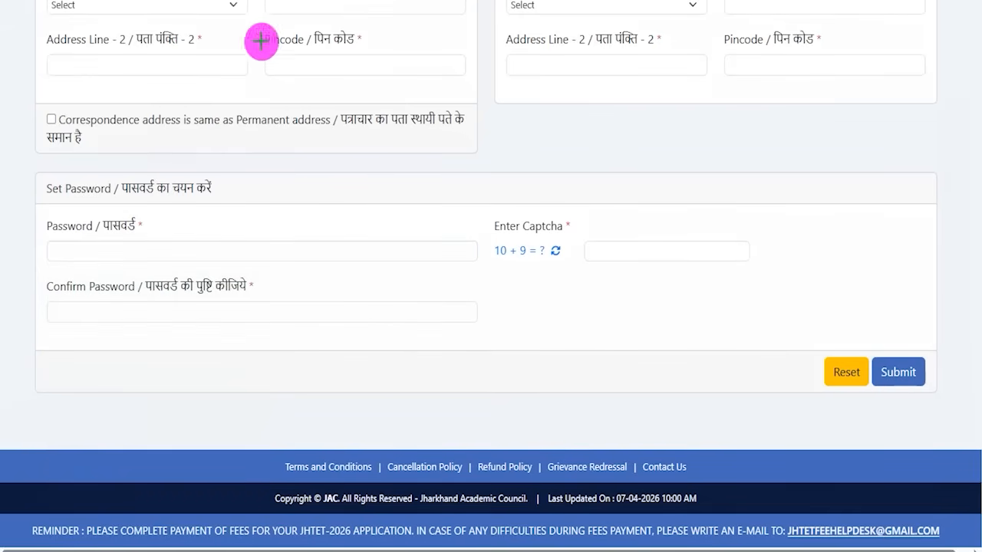
click(114, 250)
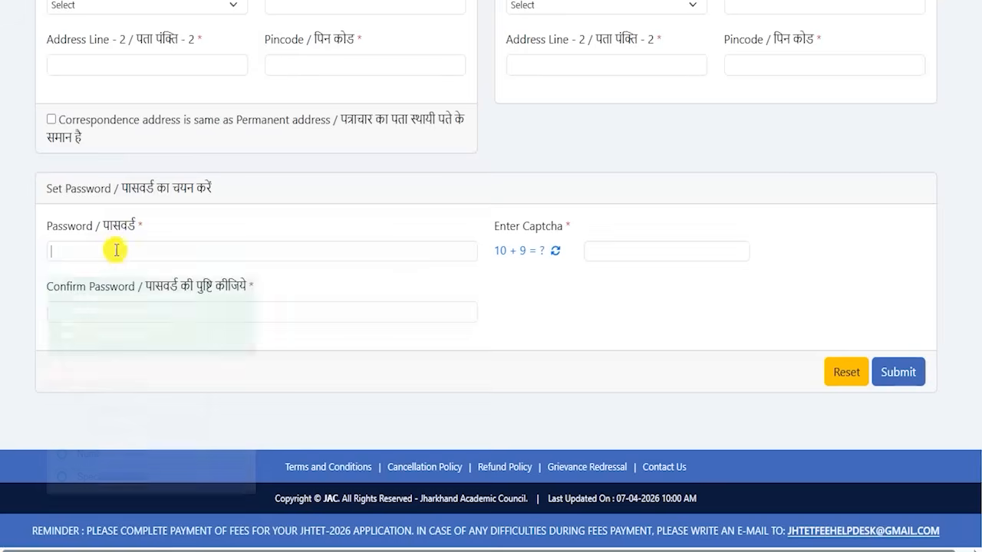
text(A)
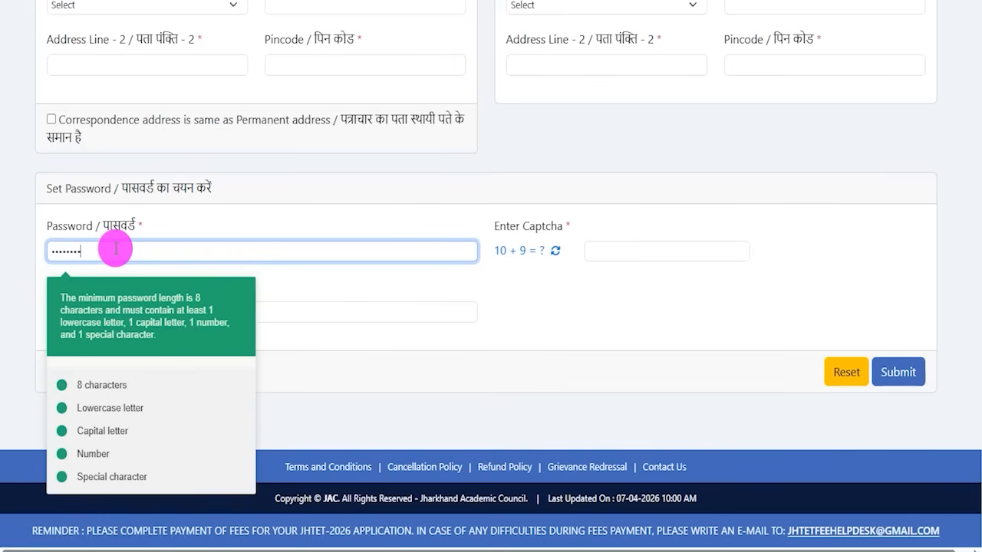
text(1)
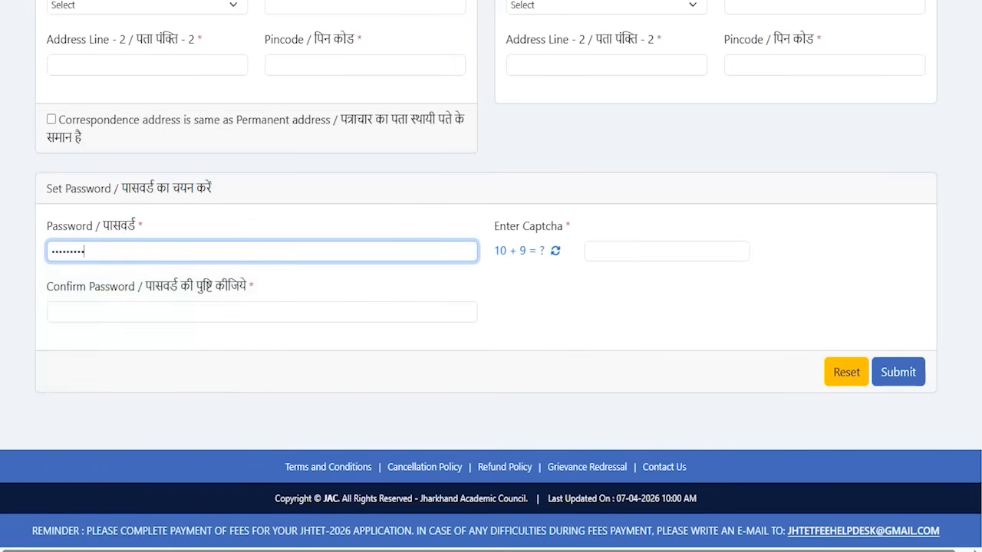
Review the Confirm Password field and the captcha sum to be answered
mouse_move(167, 314)
mouse_down()
mouse_move(187, 307)
mouse_move(211, 270)
mouse_up()
drag(495, 265, 542, 266)
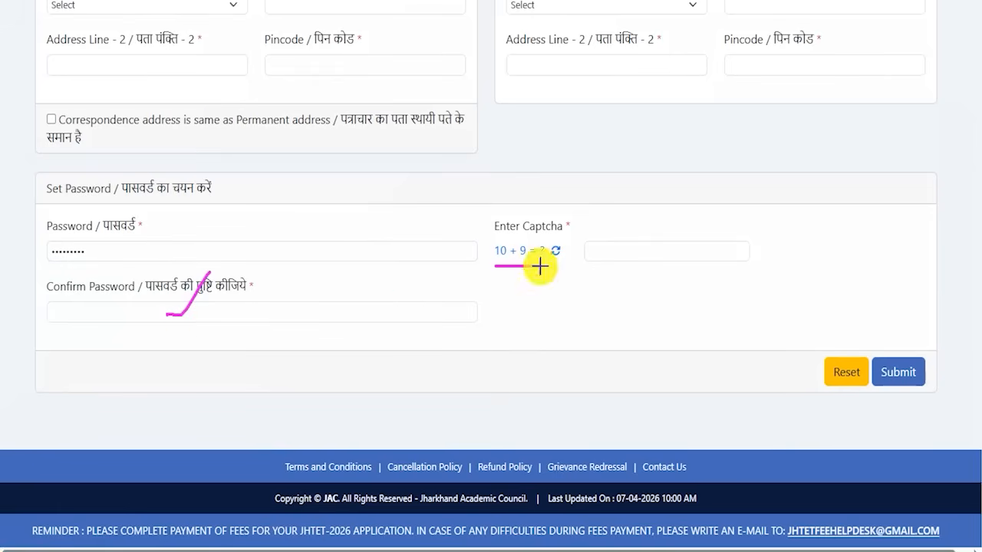
drag(635, 251, 675, 208)
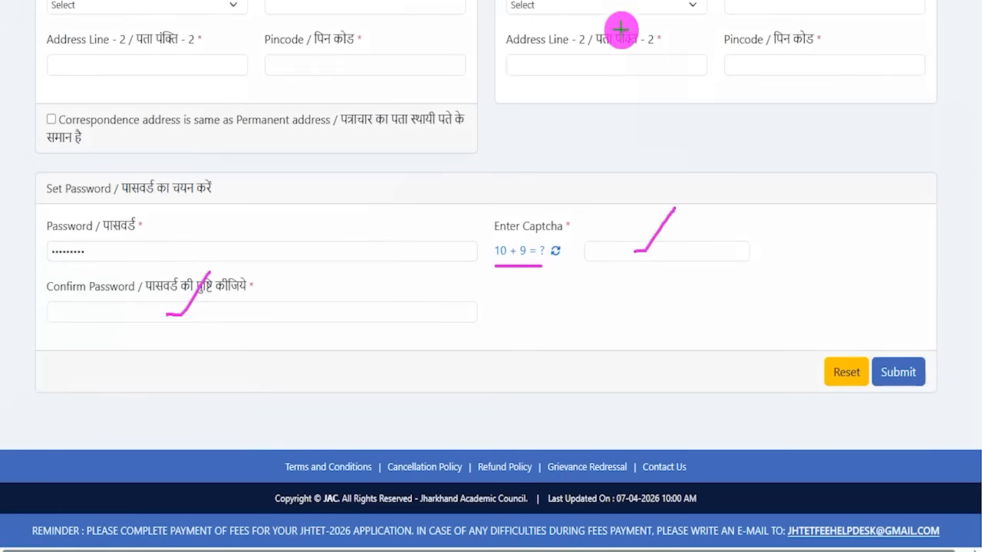
drag(933, 154, 907, 343)
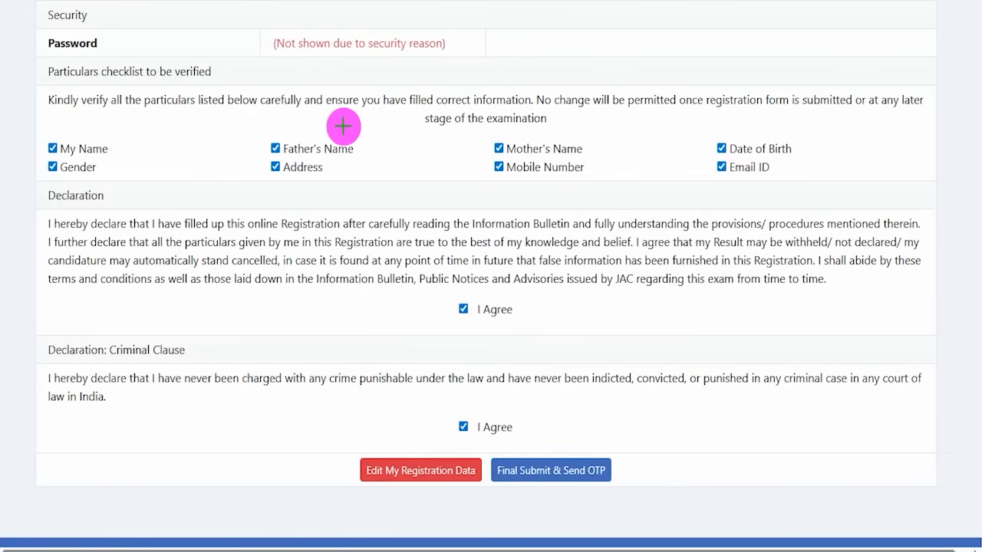
Review the registration preview's particulars checklist, declarations, submit options and OTP entry section
drag(167, 37, 192, 15)
drag(469, 27, 511, 4)
drag(631, 25, 685, 3)
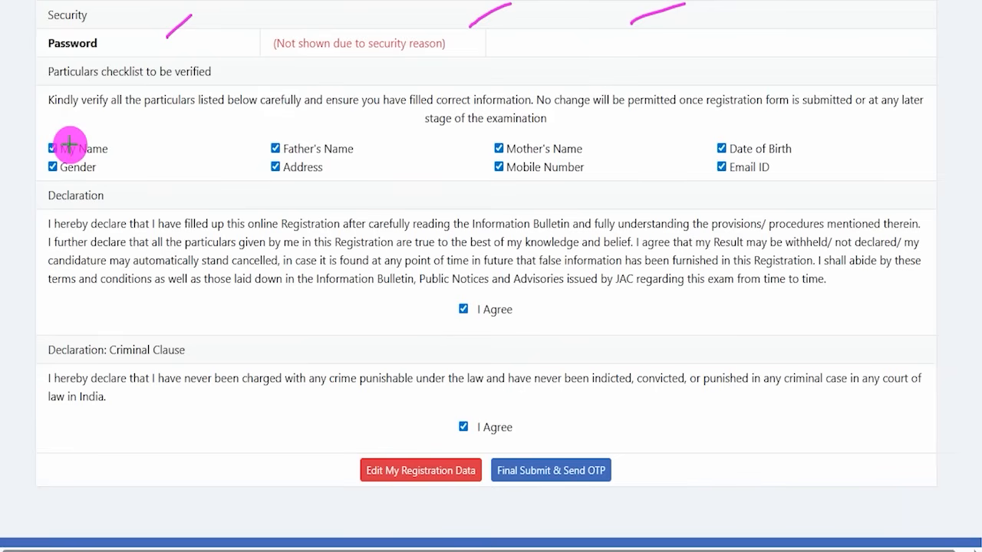
drag(55, 142, 84, 109)
drag(61, 176, 79, 158)
drag(282, 143, 307, 120)
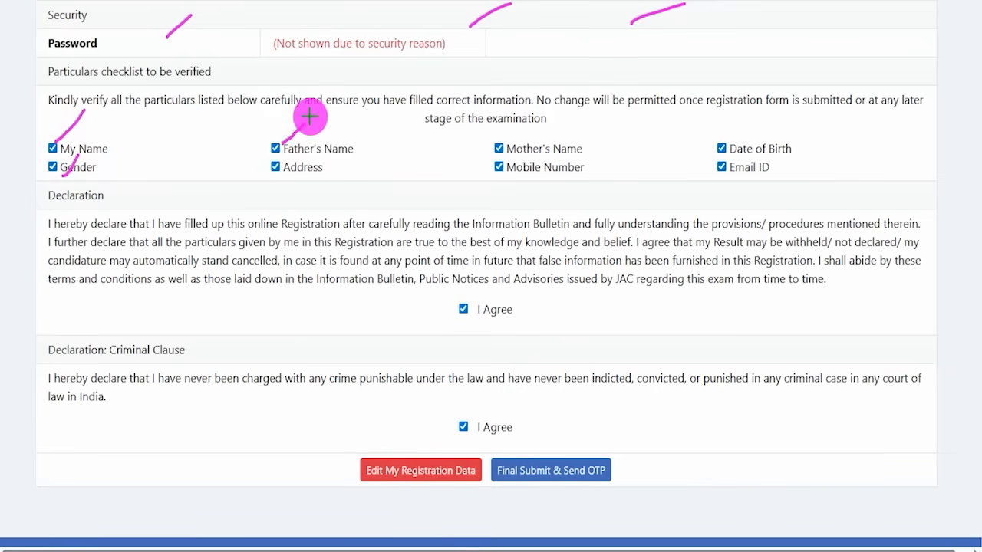
drag(295, 176, 313, 156)
drag(509, 146, 529, 123)
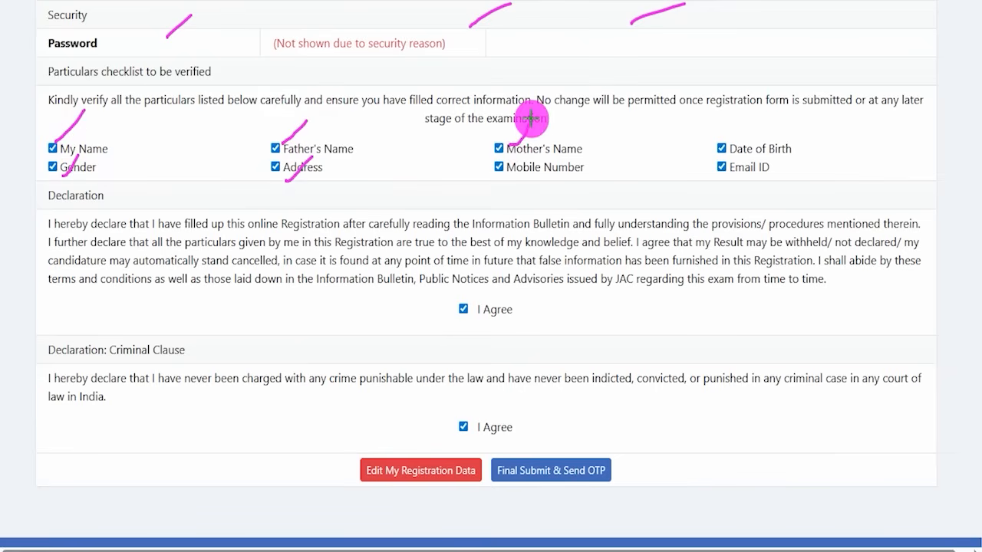
drag(511, 176, 526, 159)
drag(725, 144, 748, 118)
drag(730, 173, 753, 151)
drag(465, 322, 495, 290)
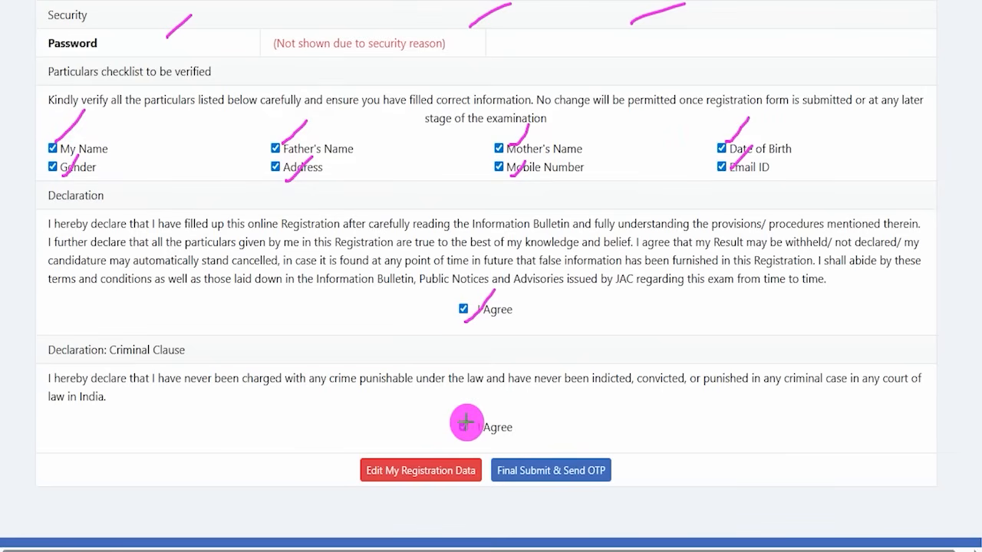
drag(462, 416, 489, 379)
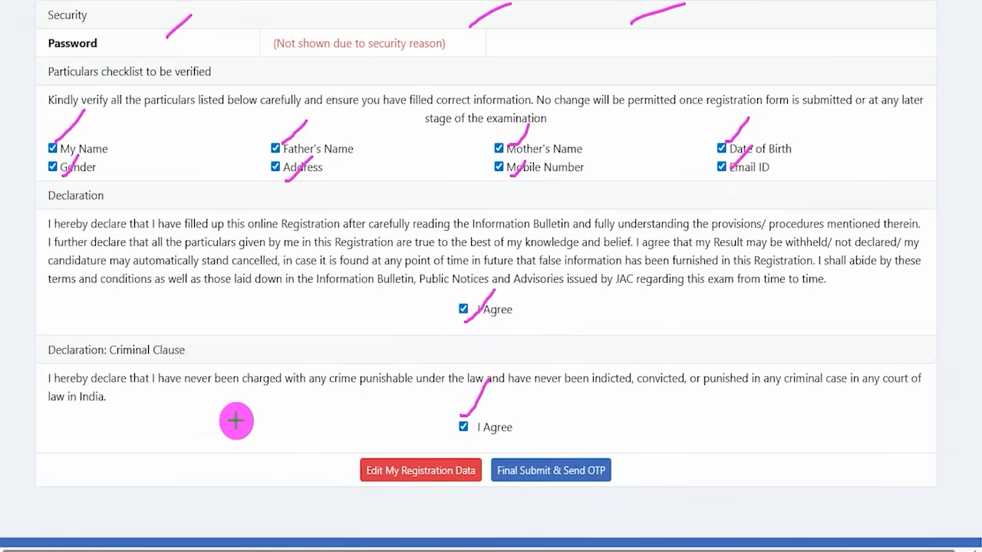
drag(230, 406, 355, 459)
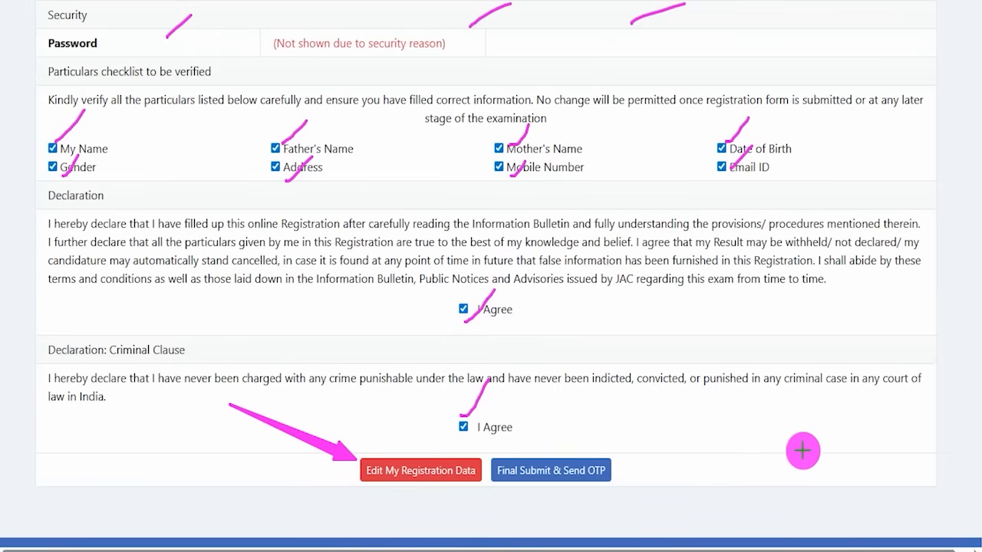
drag(806, 412, 619, 460)
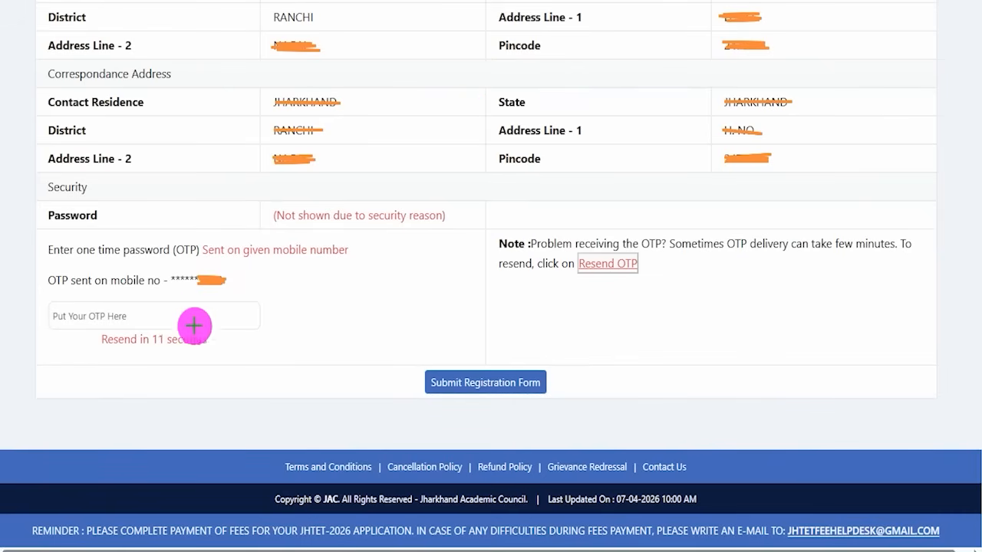
drag(156, 315, 188, 266)
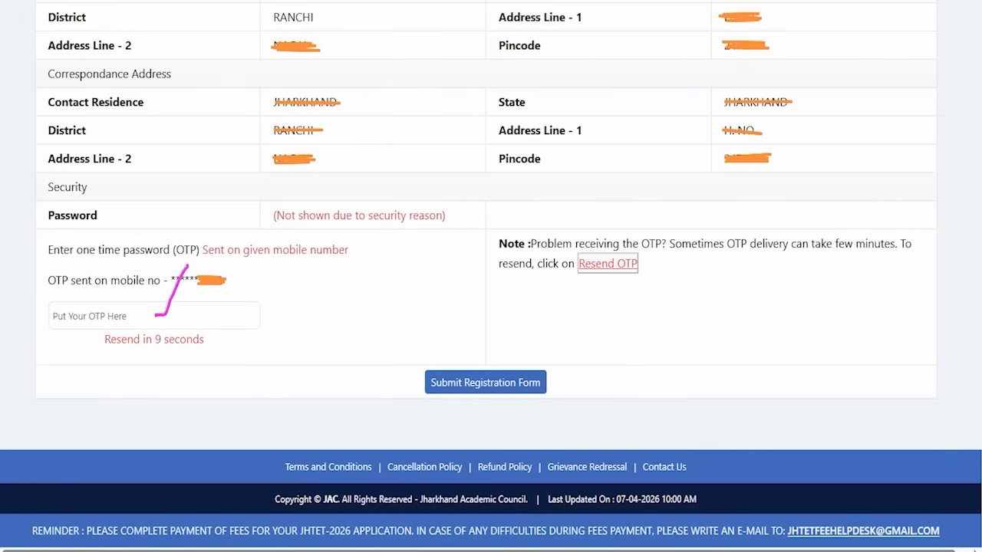
drag(736, 376, 553, 383)
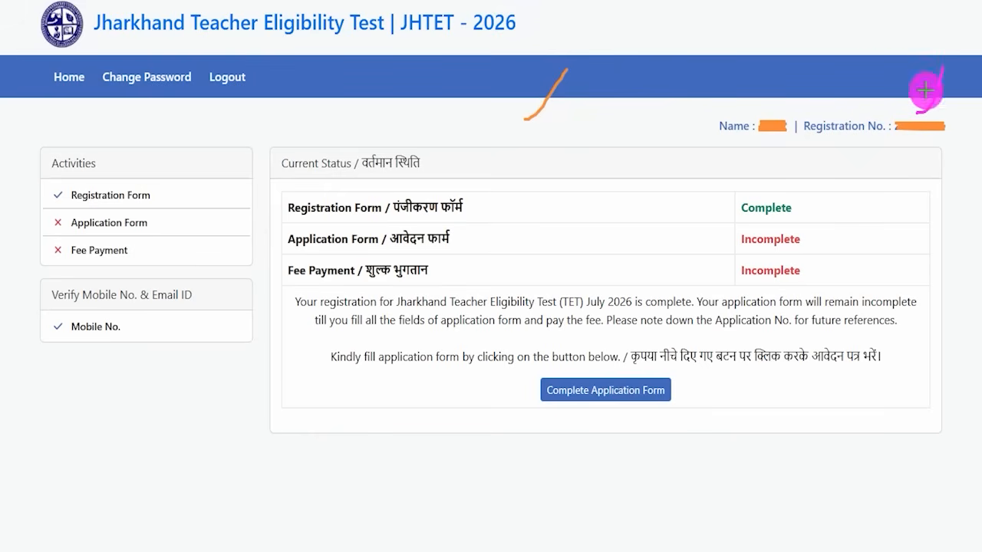
Open the Complete Application Form from the registration dashboard to reach the Applying For level choice
drag(891, 114, 957, 140)
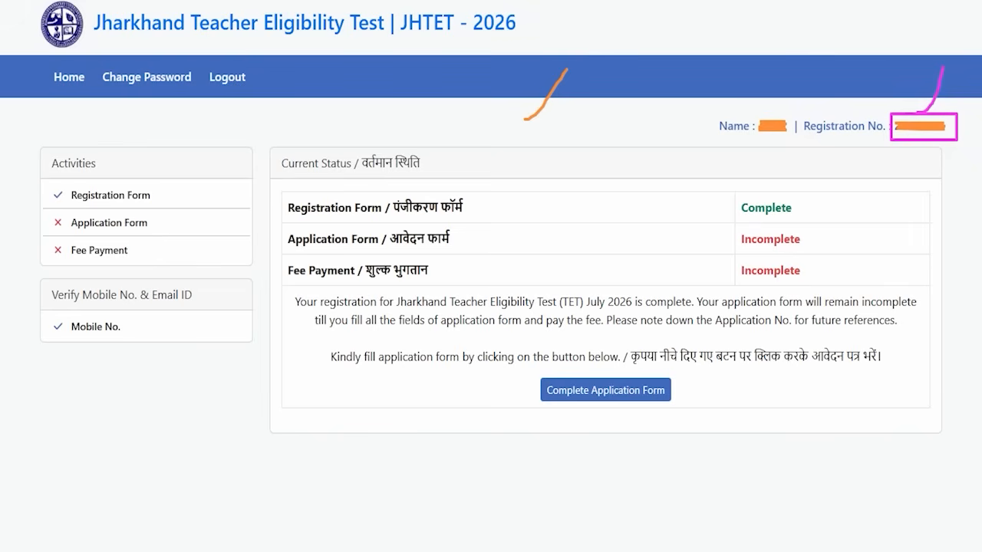
drag(524, 367, 693, 416)
click(675, 391)
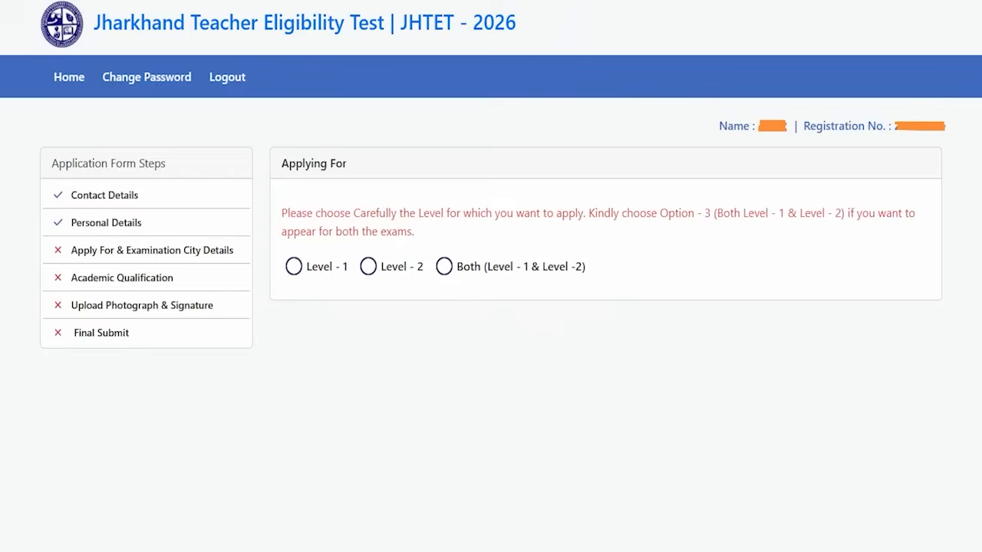
drag(390, 162, 430, 112)
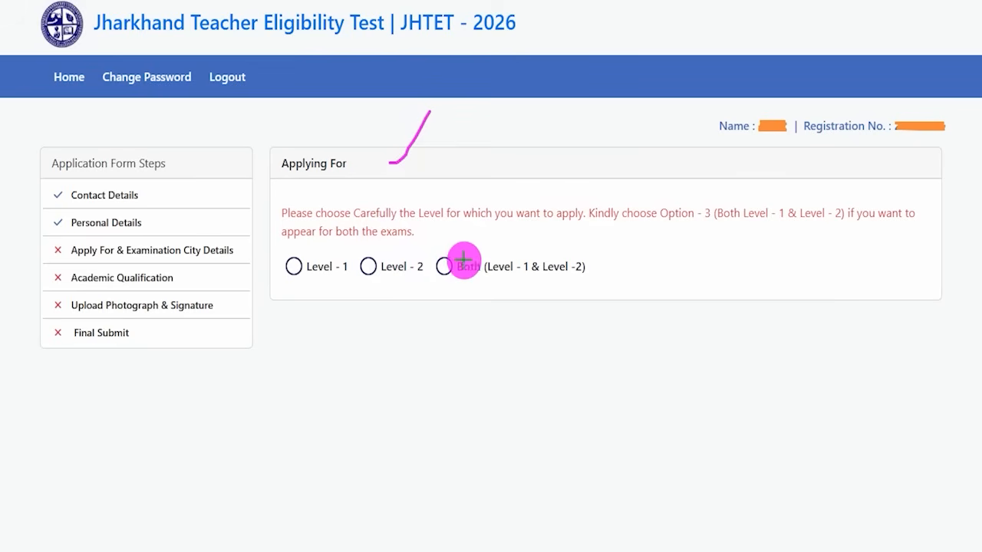
Choose to apply for Both (Level - 1 & Level - 2) in the Applying For section
drag(597, 266, 622, 235)
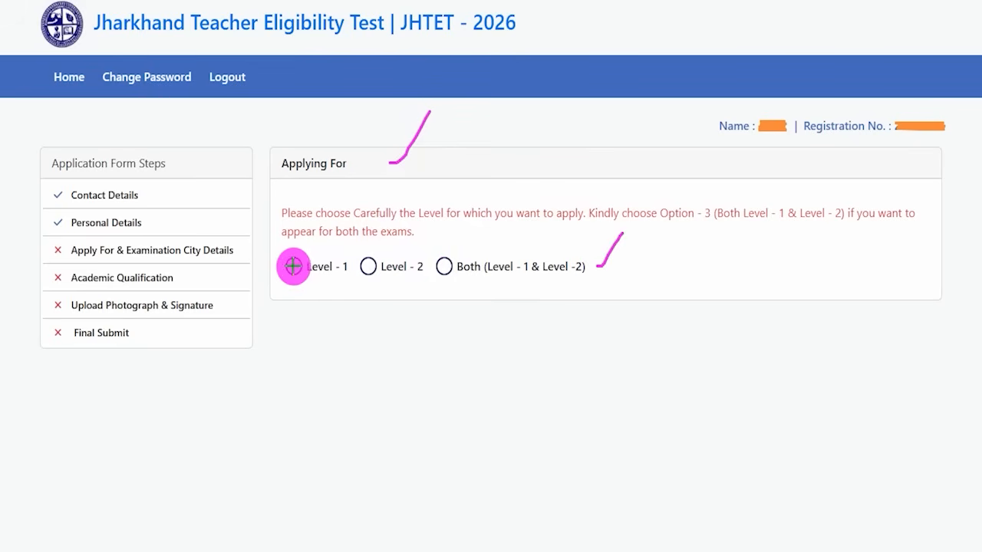
drag(293, 267, 317, 228)
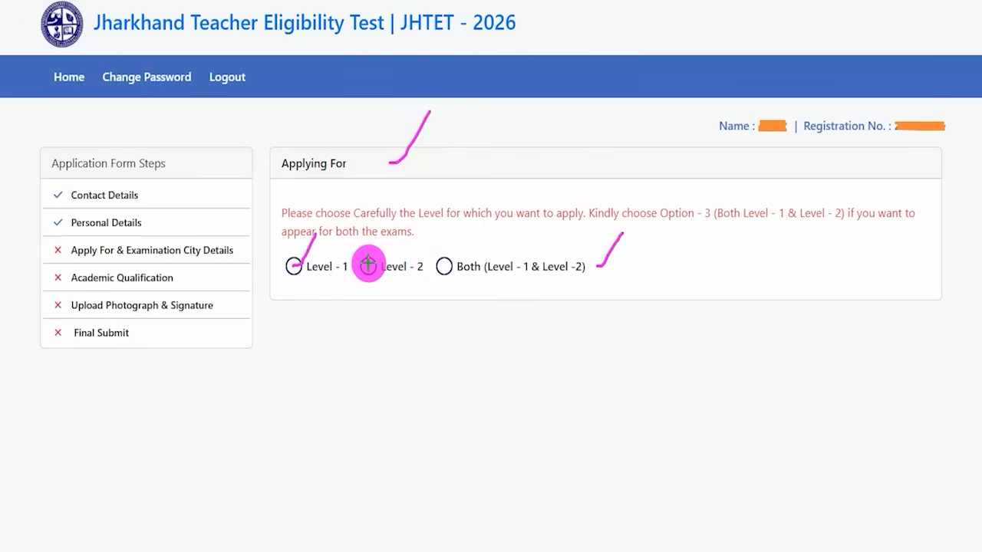
drag(368, 265, 389, 239)
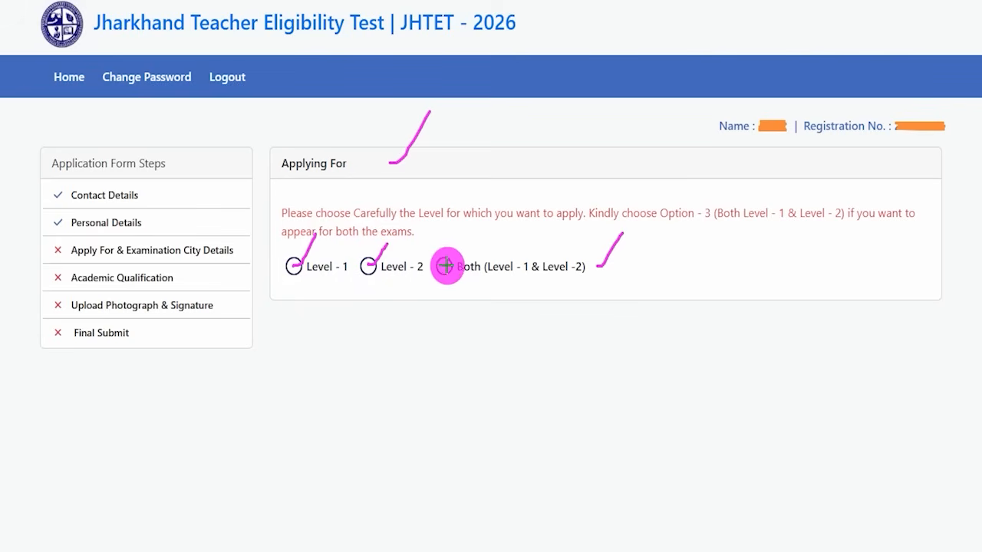
drag(444, 265, 477, 234)
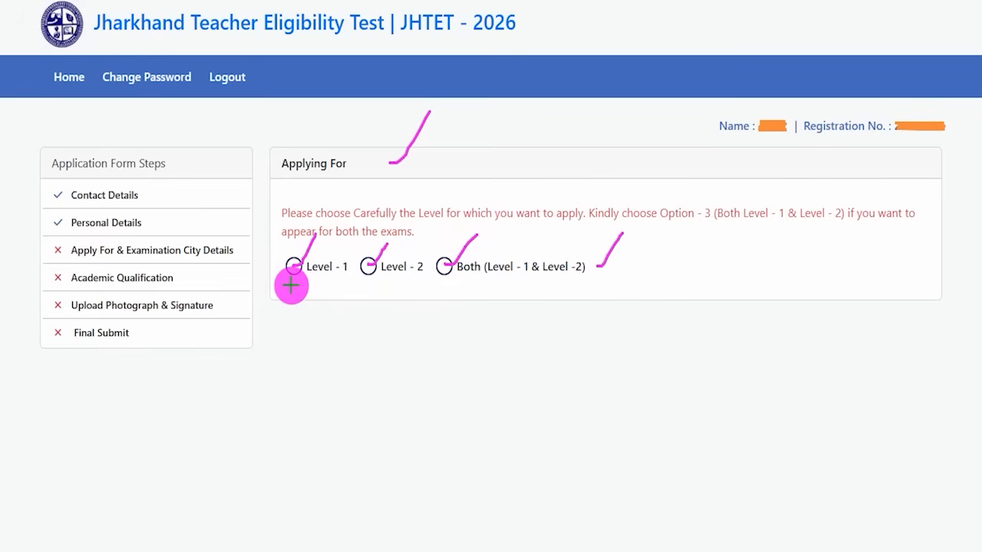
drag(291, 284, 315, 240)
drag(371, 291, 390, 245)
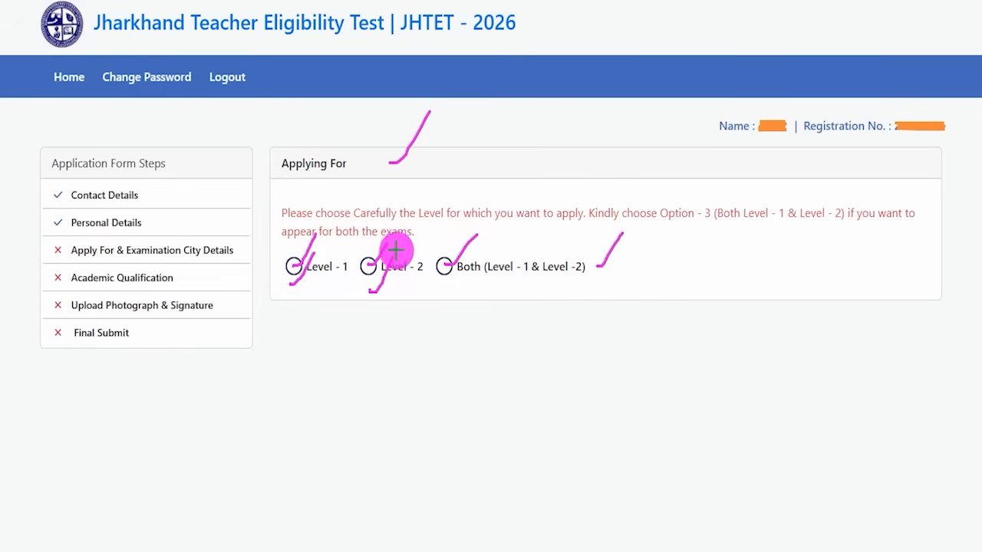
click(444, 270)
scroll(460, 187, down, 2)
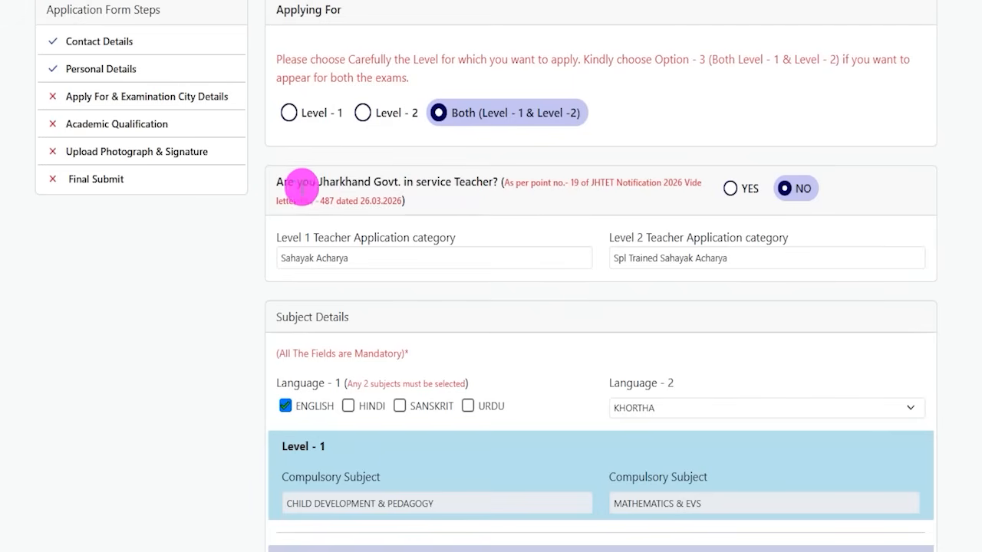
Switch the in-service Jharkhand Govt. teacher answer to YES, then back to NO
drag(295, 182, 502, 182)
click(729, 188)
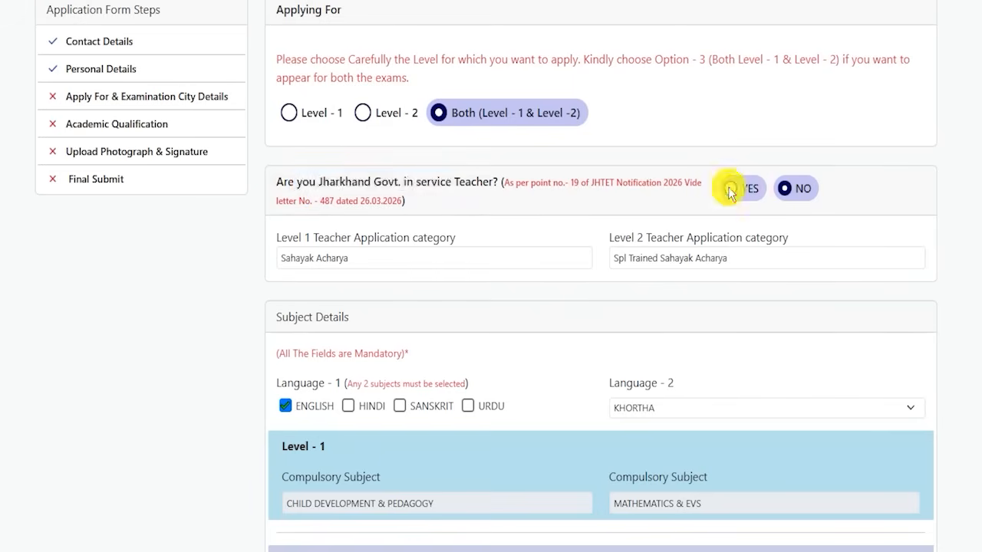
click(350, 258)
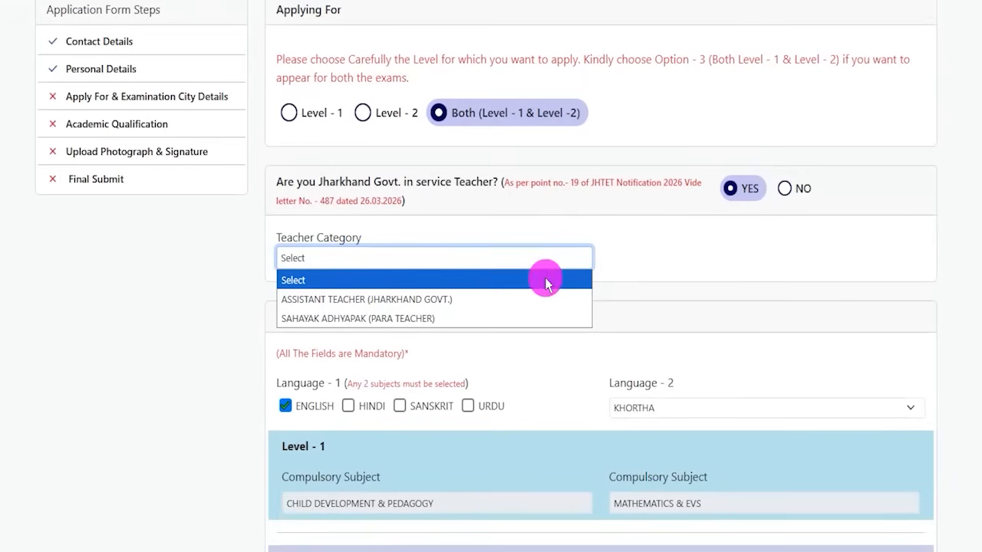
click(784, 189)
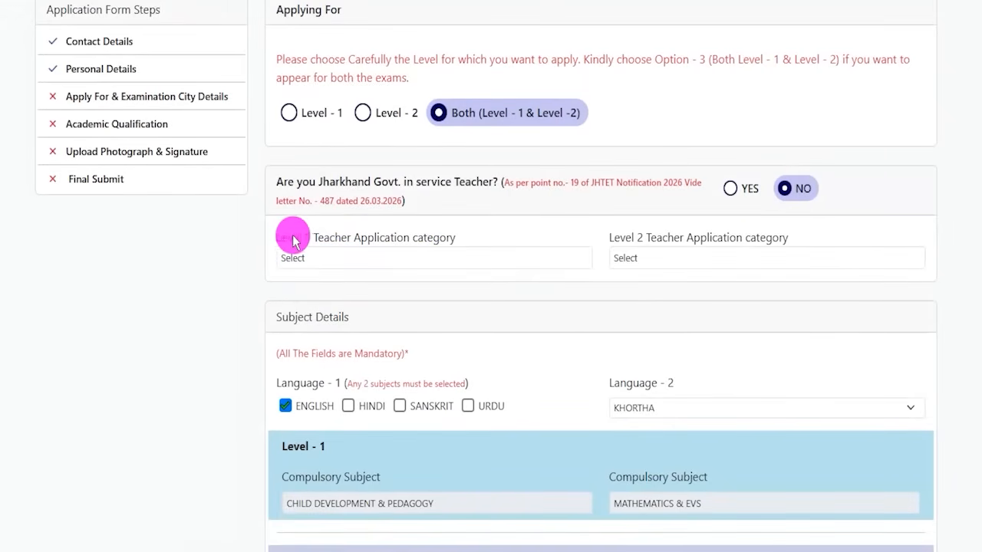
Set the Level 1 Teacher Application category to Sahayak Acharya
drag(289, 237, 383, 240)
click(329, 258)
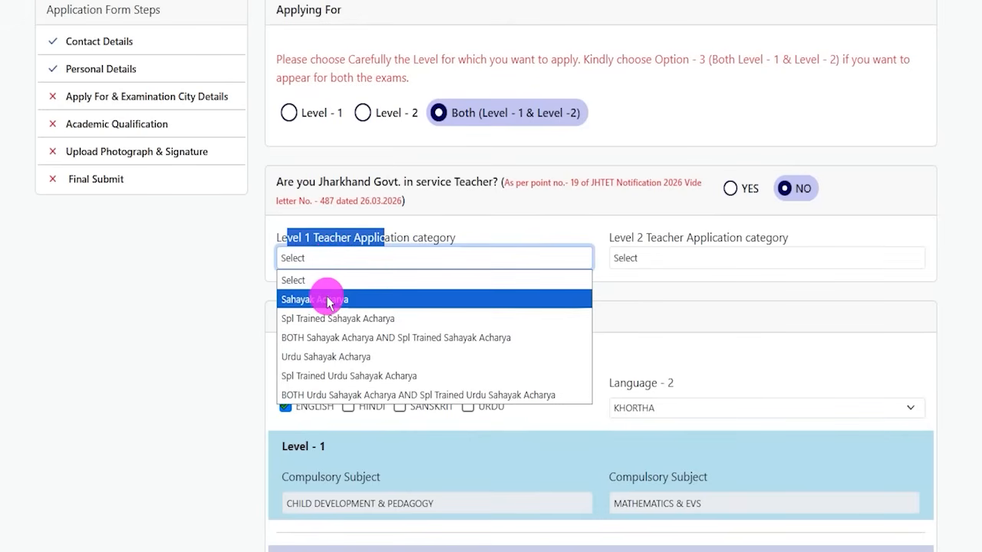
click(329, 301)
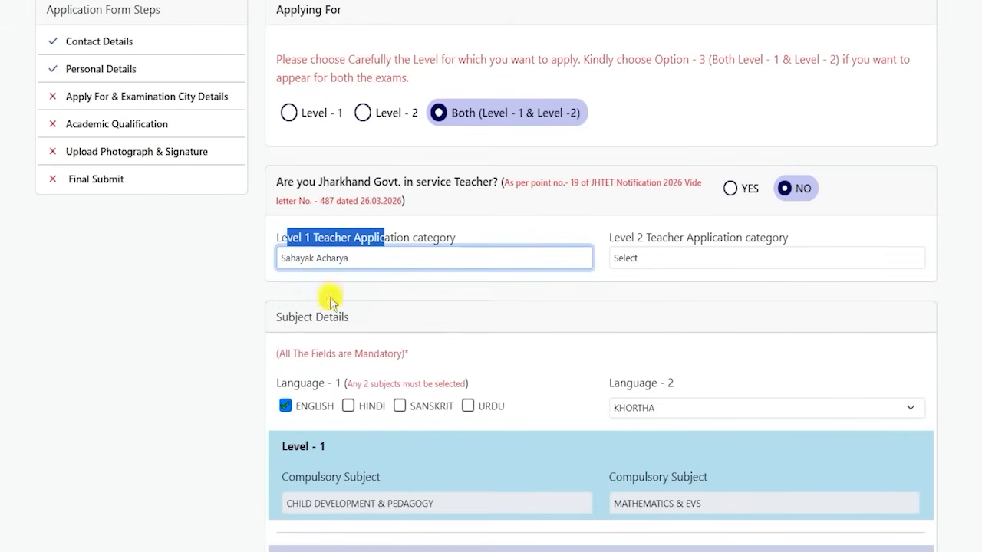
Set the Level 2 Teacher Application category to Spl Trained Sahayak Acharya
click(628, 241)
drag(628, 241, 708, 239)
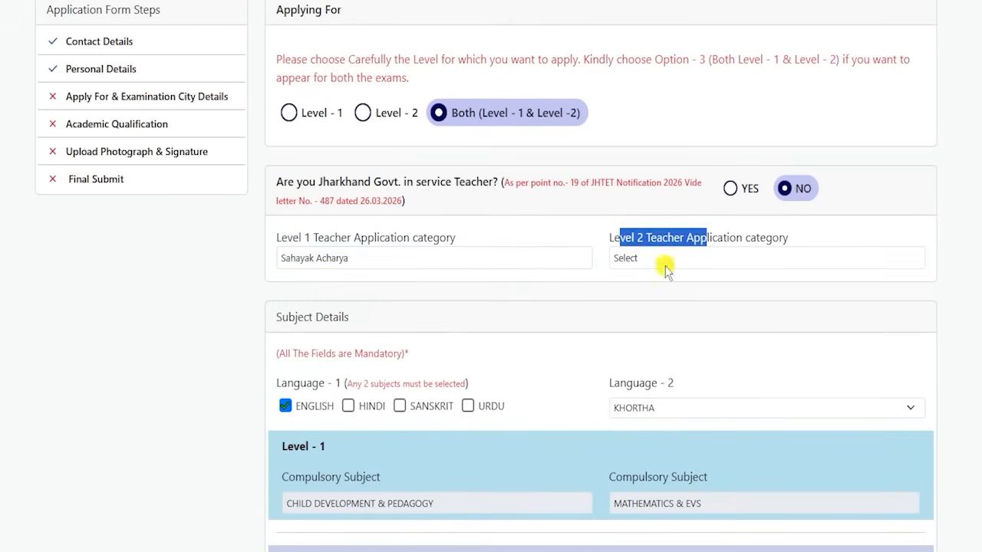
click(663, 263)
click(653, 317)
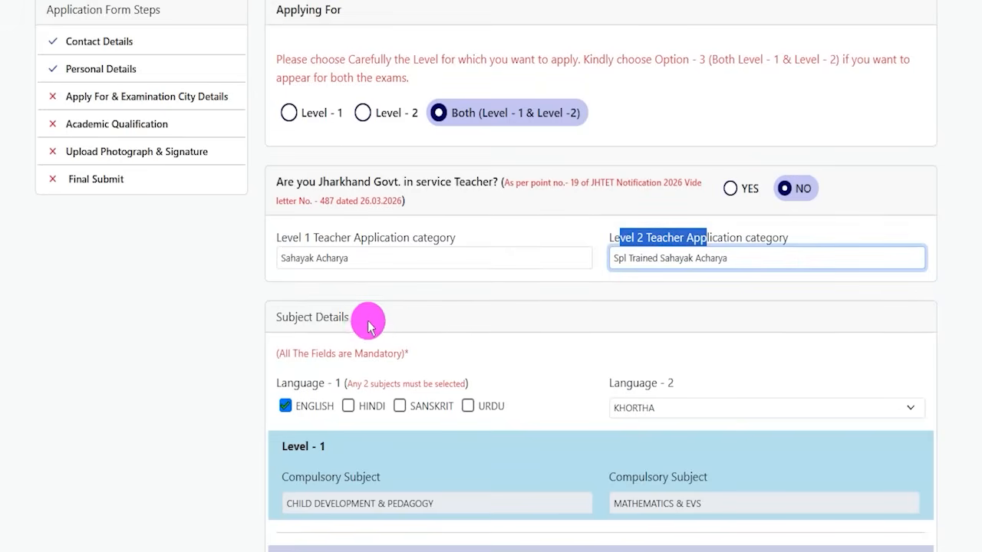
Select HINDI alongside ENGLISH for Language - 1 and choose NAGPURI as Language - 2
click(342, 318)
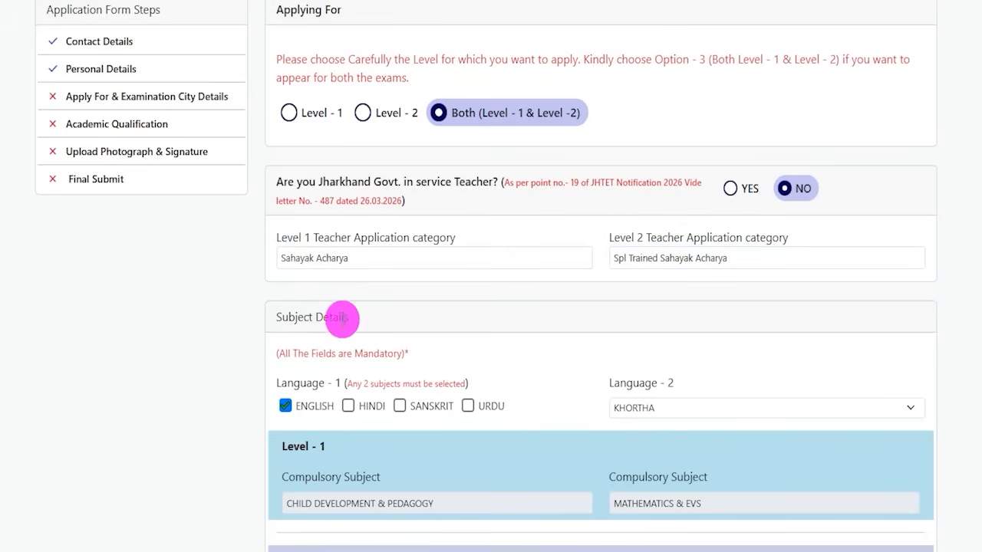
click(288, 410)
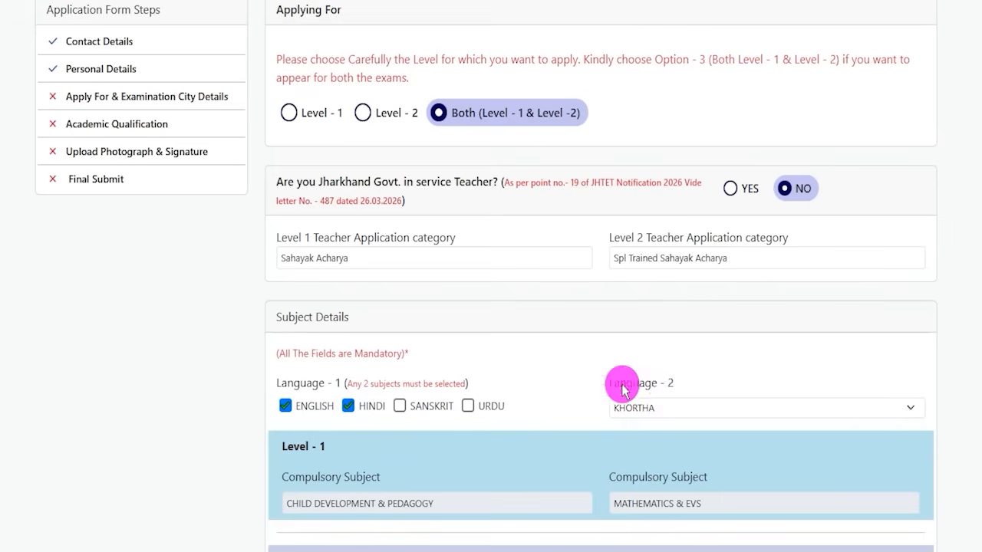
click(645, 411)
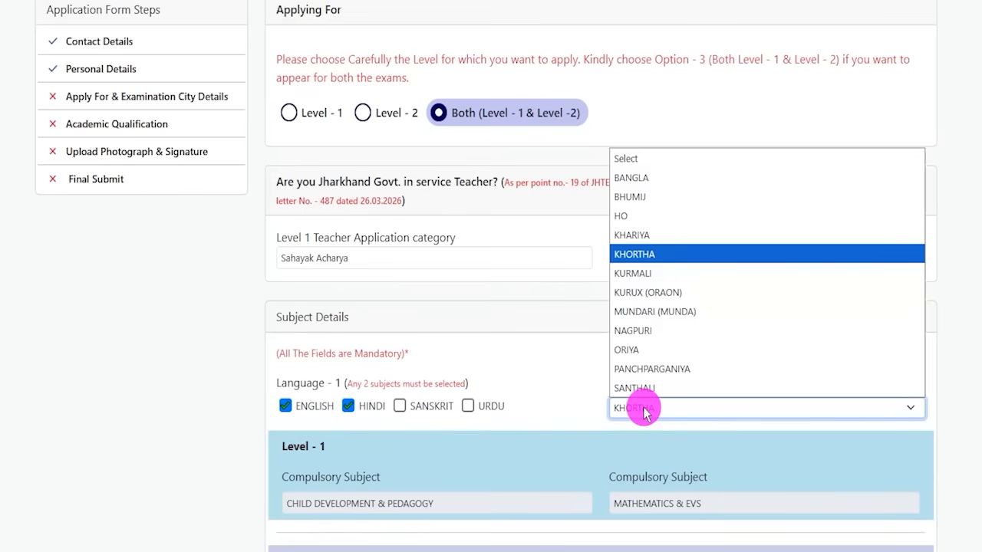
click(648, 338)
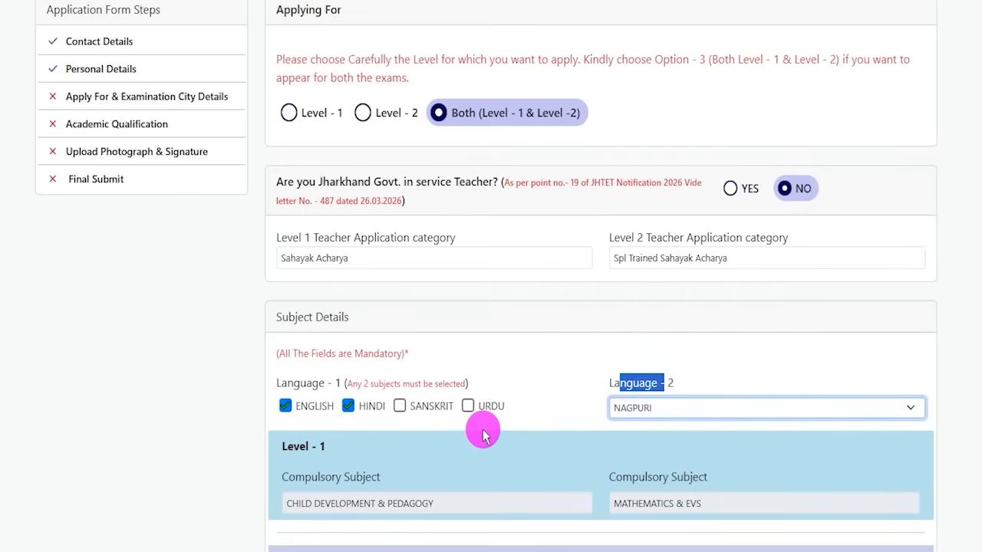
Review the compulsory subjects listed for Level - 1 in Subject Details
scroll(484, 435, down, 2)
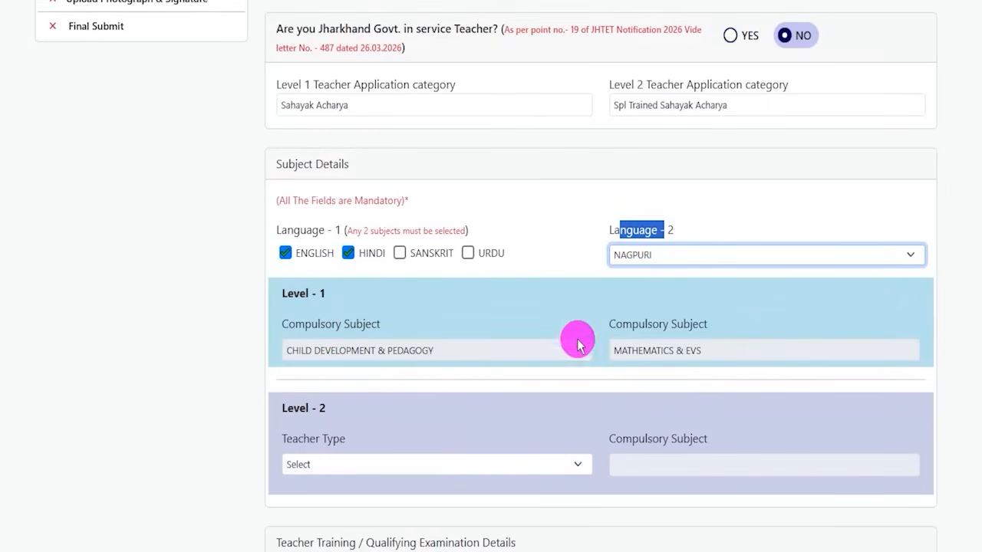
drag(313, 324, 356, 323)
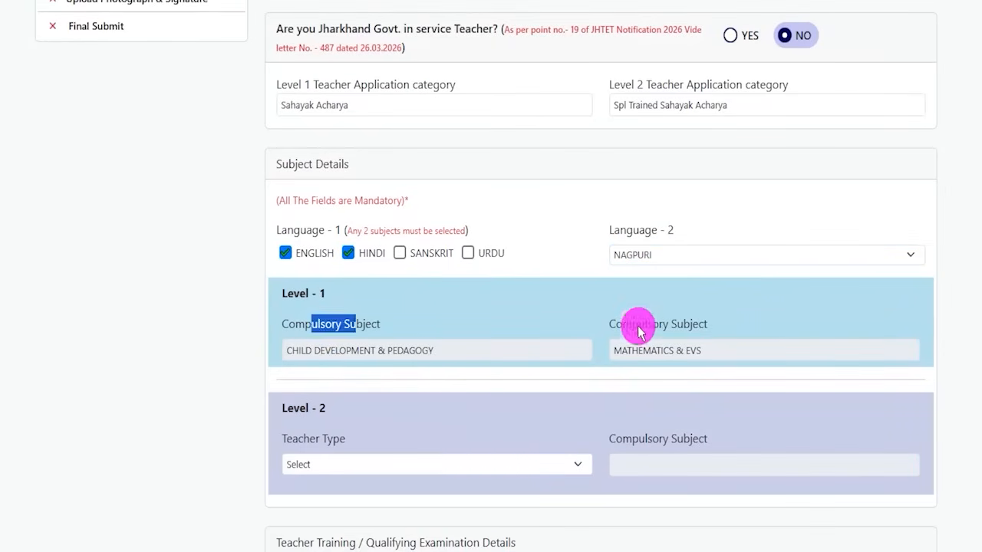
drag(638, 324, 683, 324)
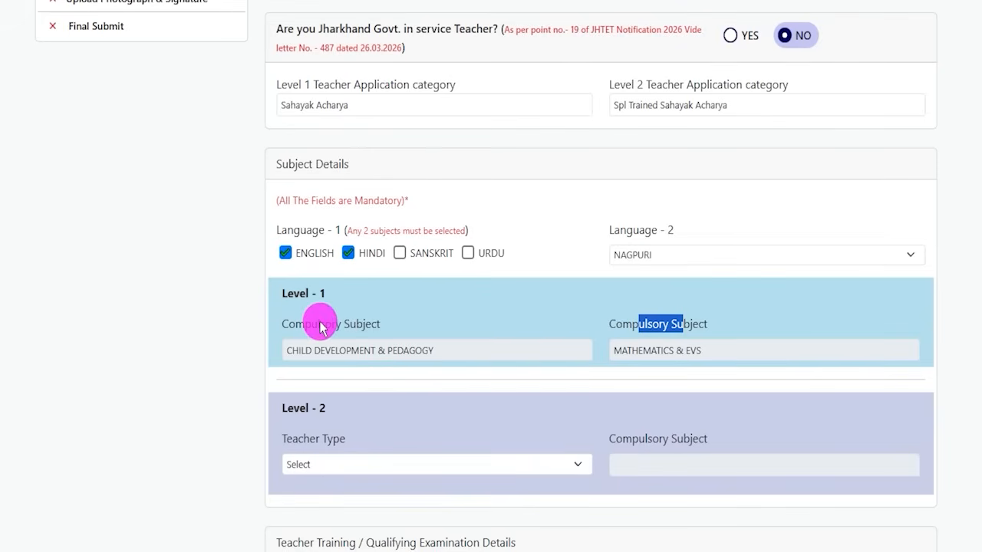
drag(321, 323, 356, 324)
click(635, 324)
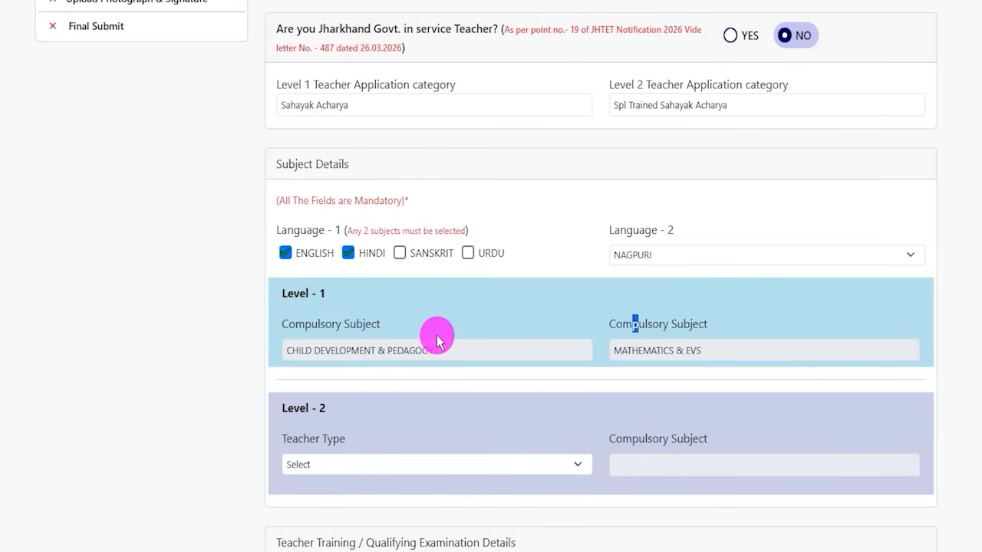
drag(371, 351, 428, 353)
scroll(414, 323, down, 2)
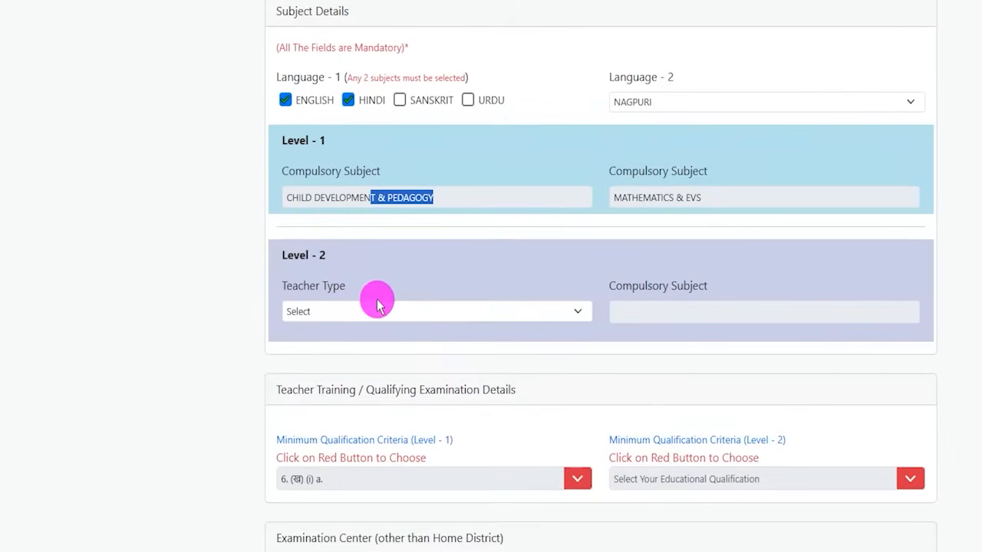
Set the Level - 2 Teacher Type to Social Studies Teacher
click(341, 312)
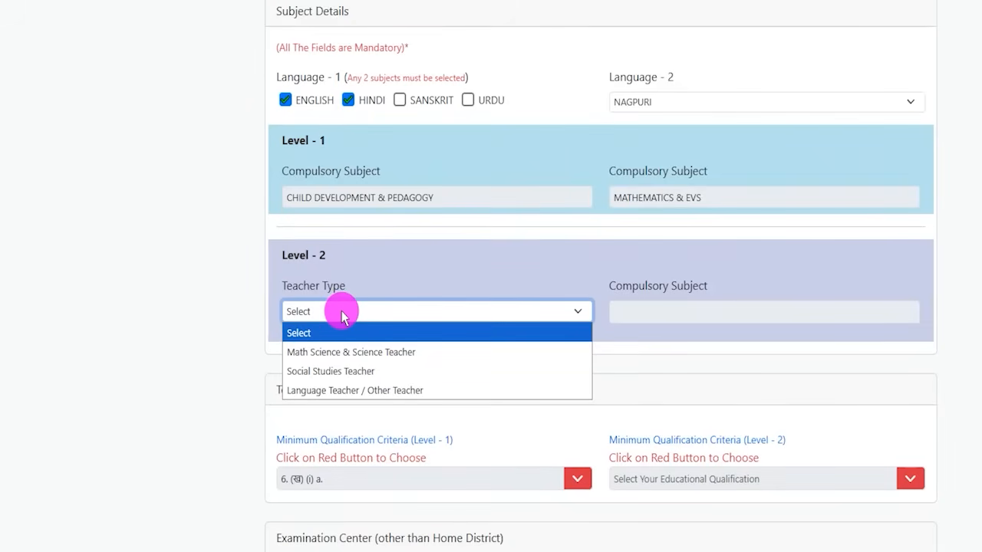
click(349, 373)
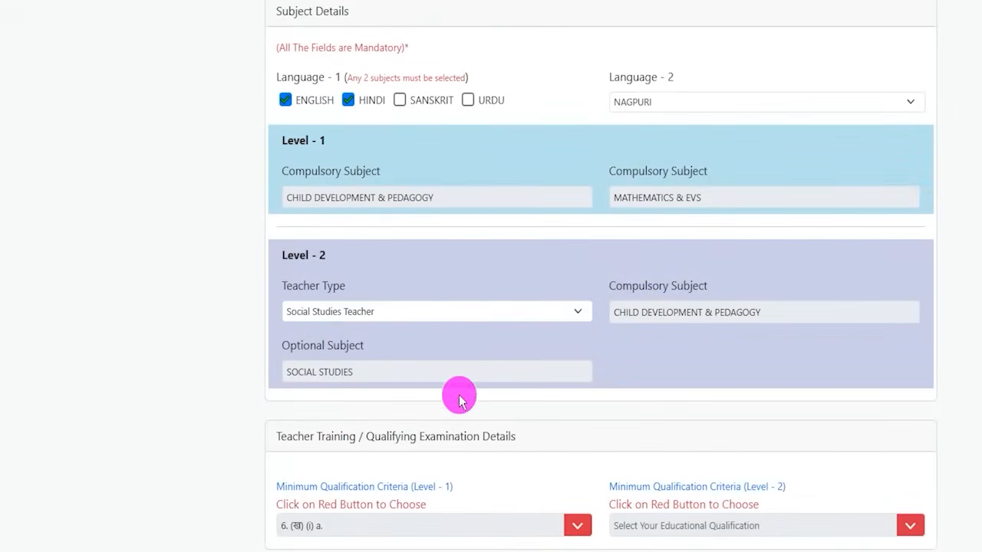
Open the chooser for the Level - 1 Minimum Qualification Criteria
scroll(458, 395, down, 2)
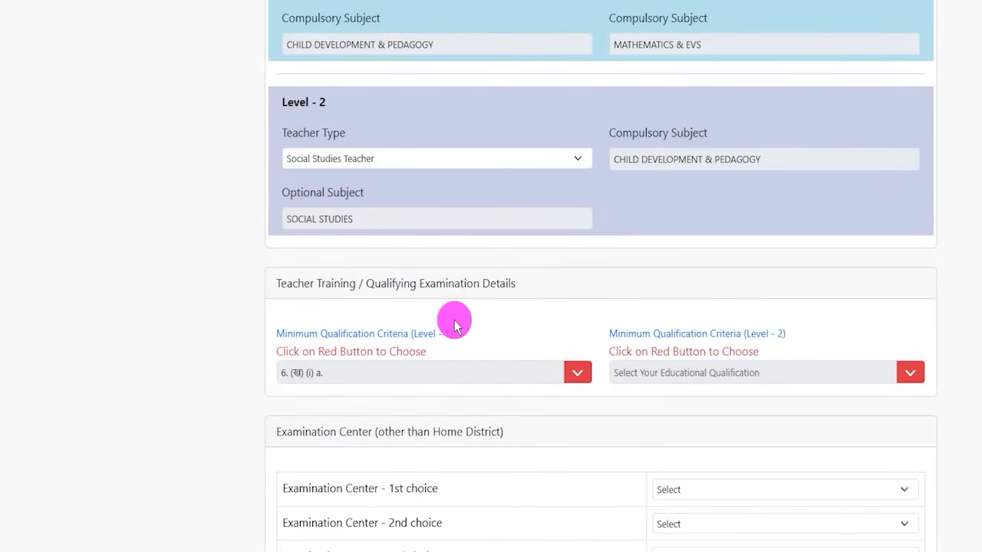
scroll(454, 325, down, 1)
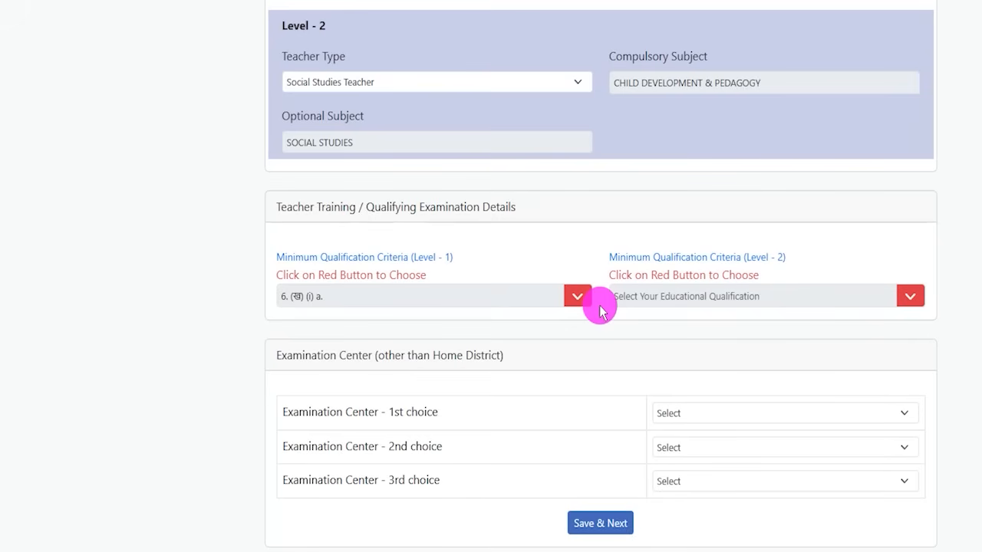
drag(307, 276, 346, 274)
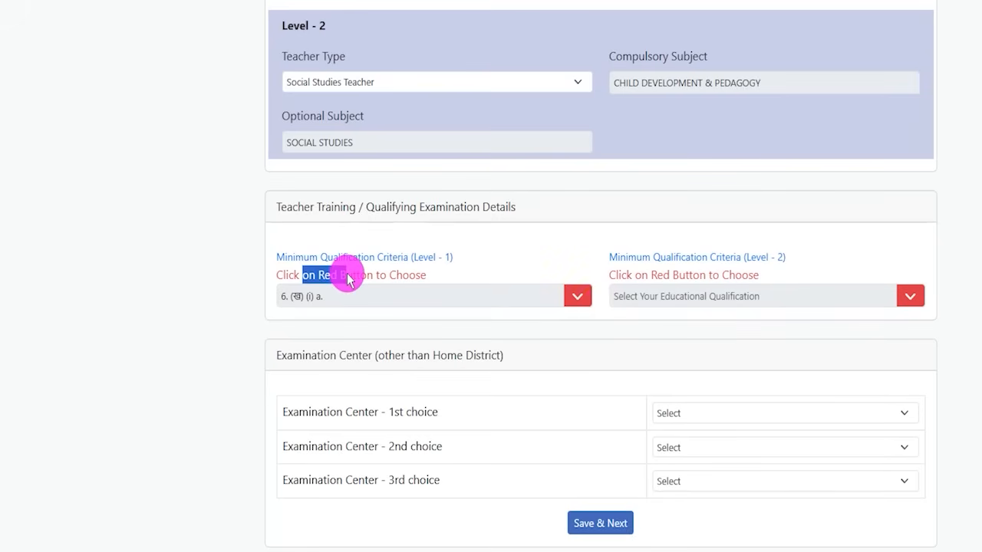
click(581, 298)
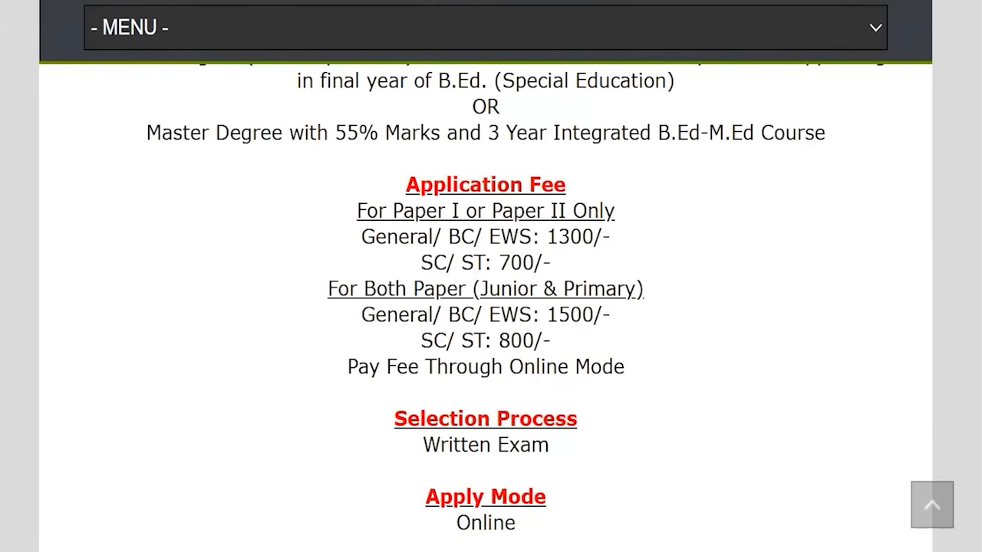
Review the primary level (Class 1 to 5) educational qualification criteria on the notification article page
scroll(418, 265, up, 6)
scroll(423, 264, up, 12)
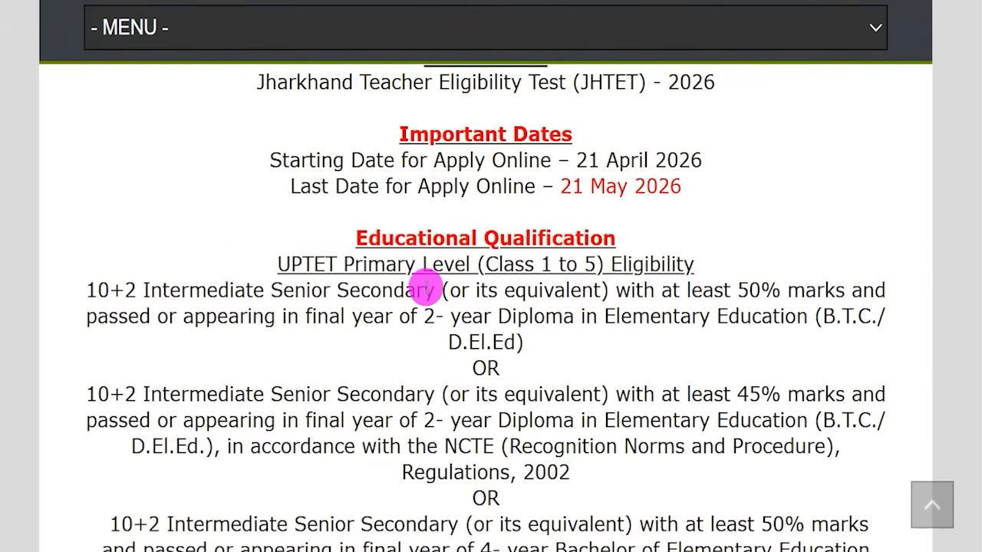
scroll(426, 253, down, 3)
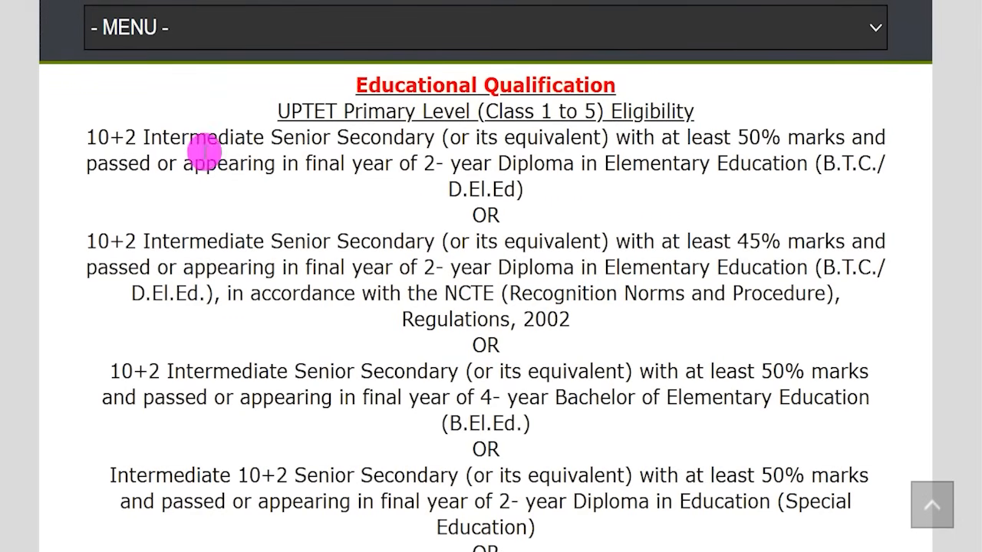
drag(98, 136, 372, 163)
scroll(262, 292, down, 3)
drag(137, 349, 204, 350)
scroll(330, 338, up, 4)
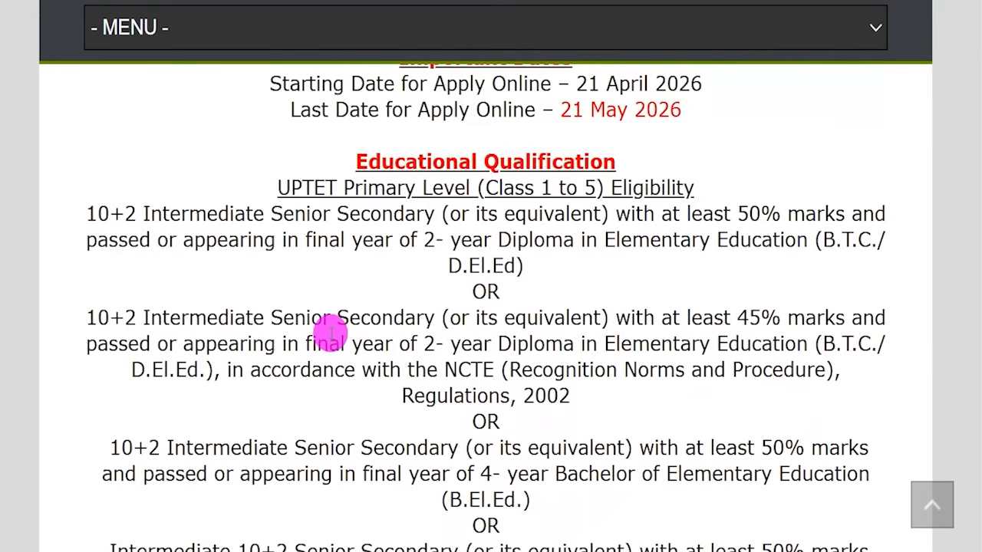
drag(449, 500, 485, 501)
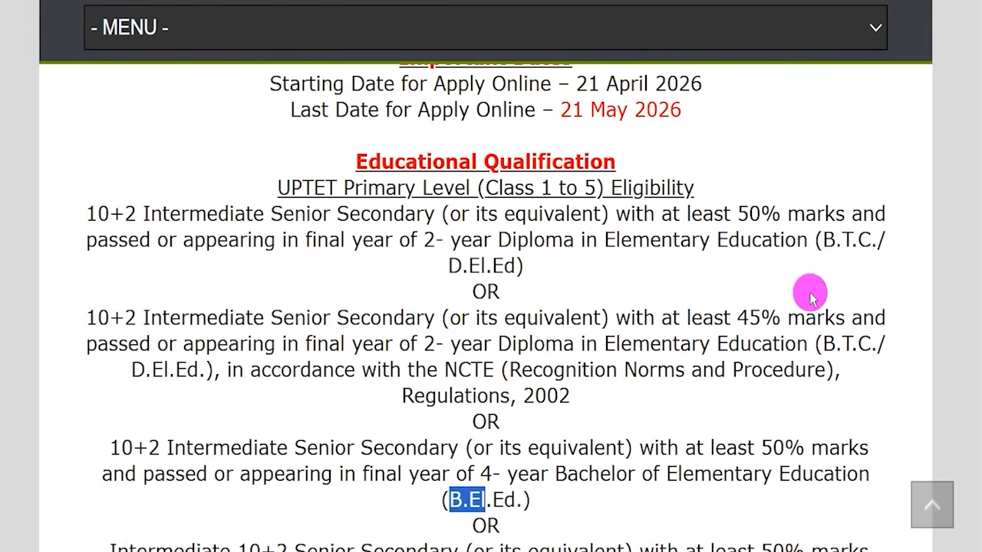
drag(822, 240, 857, 241)
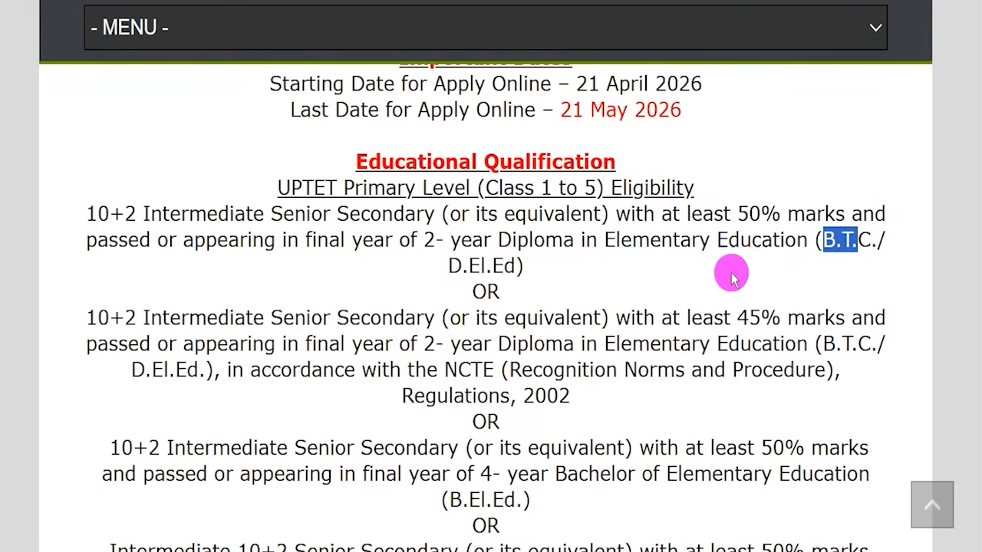
Review the junior level (Class 6 to 8) educational qualification criteria on the notification article page
scroll(480, 421, down, 6)
scroll(402, 307, up, 3)
scroll(412, 427, down, 2)
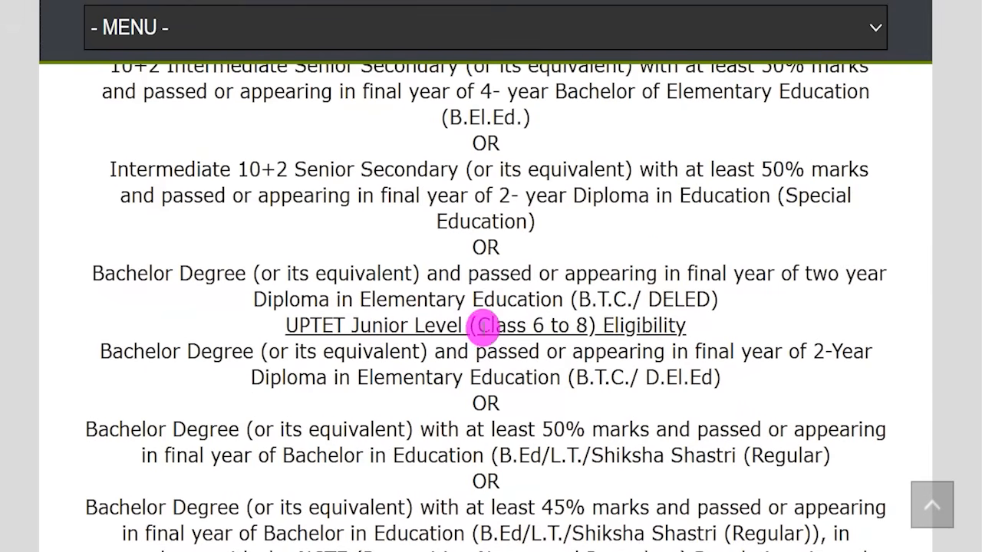
drag(482, 329, 559, 325)
scroll(322, 291, down, 1)
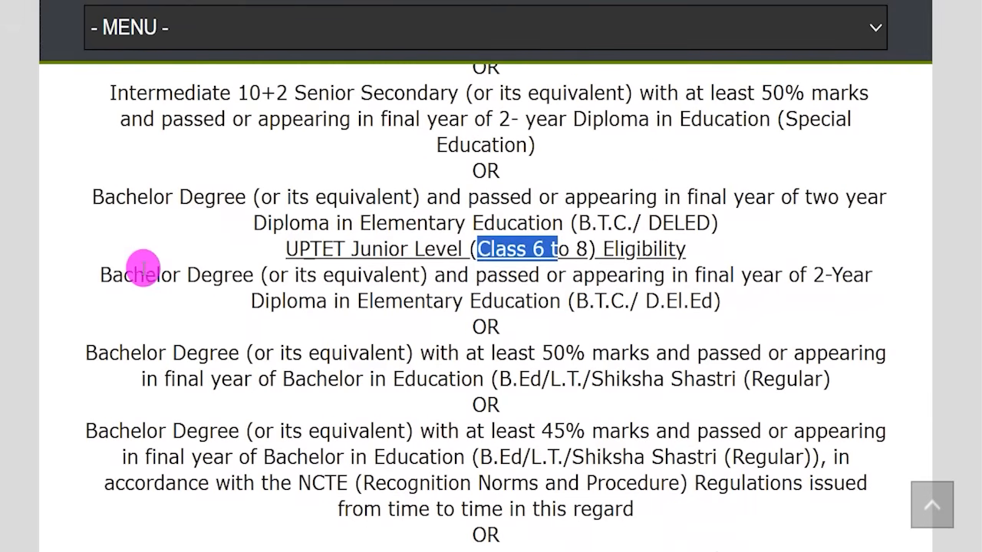
drag(145, 274, 181, 275)
scroll(274, 369, down, 2)
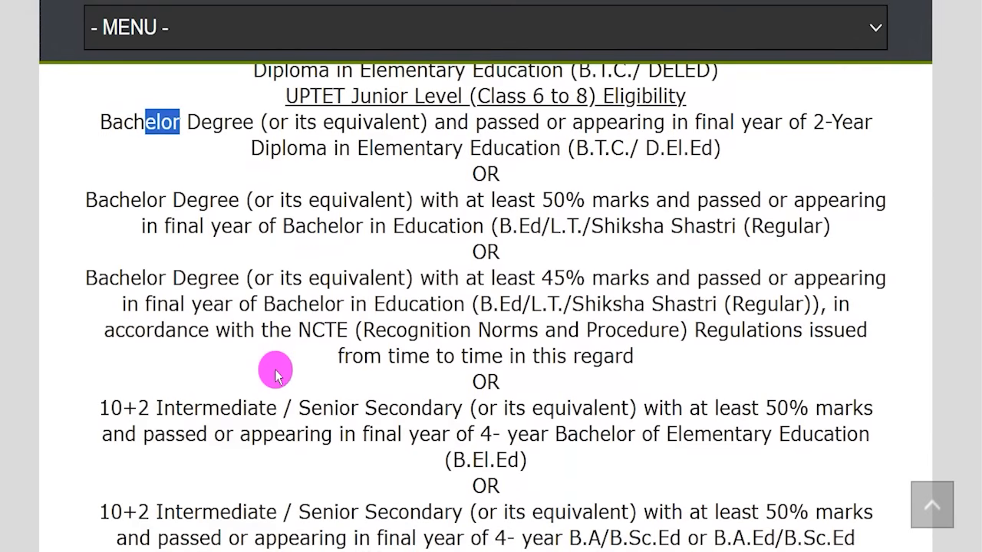
Compare the junior level Bachelor Degree and B.Ed qualification options on the notification article page
drag(176, 409, 249, 407)
scroll(322, 377, up, 1)
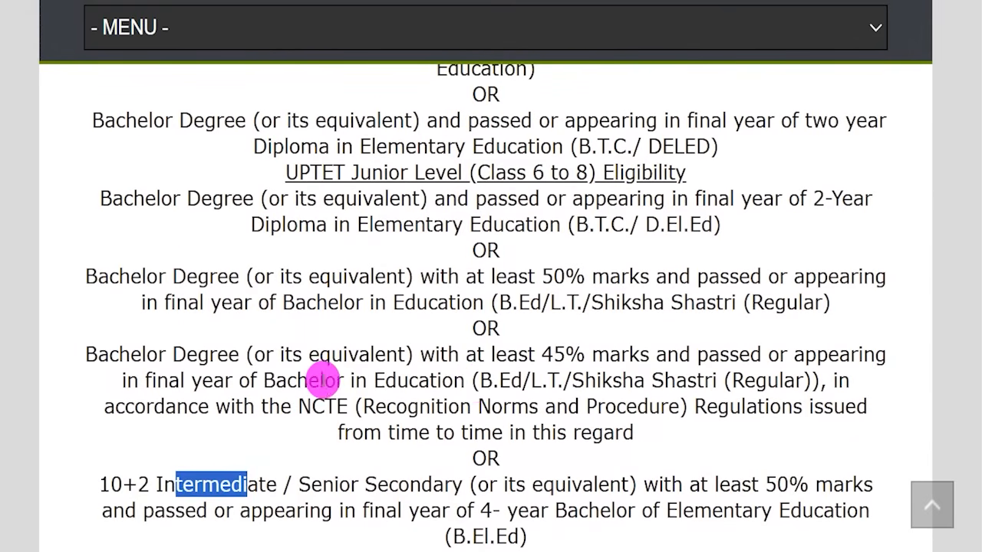
drag(584, 225, 689, 224)
drag(512, 302, 704, 305)
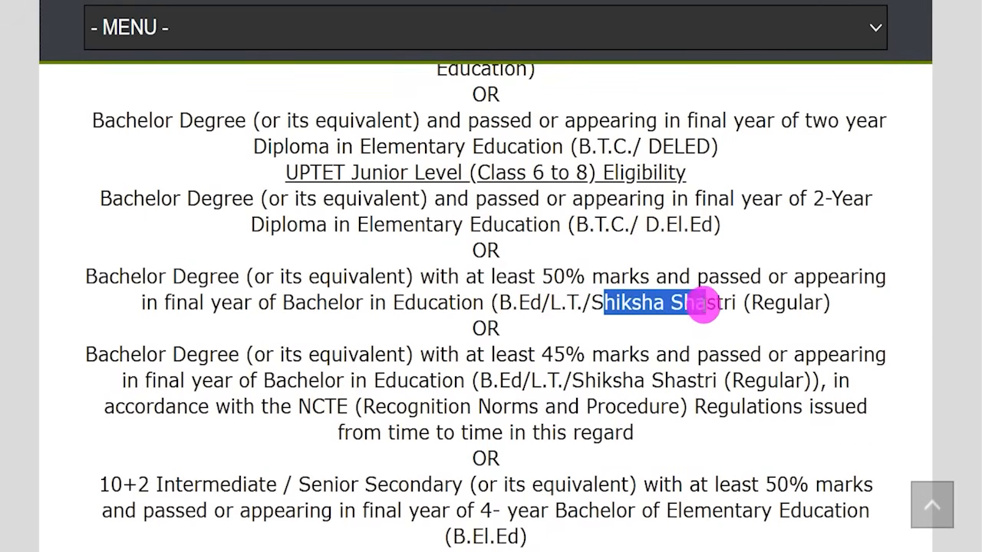
scroll(493, 292, down, 2)
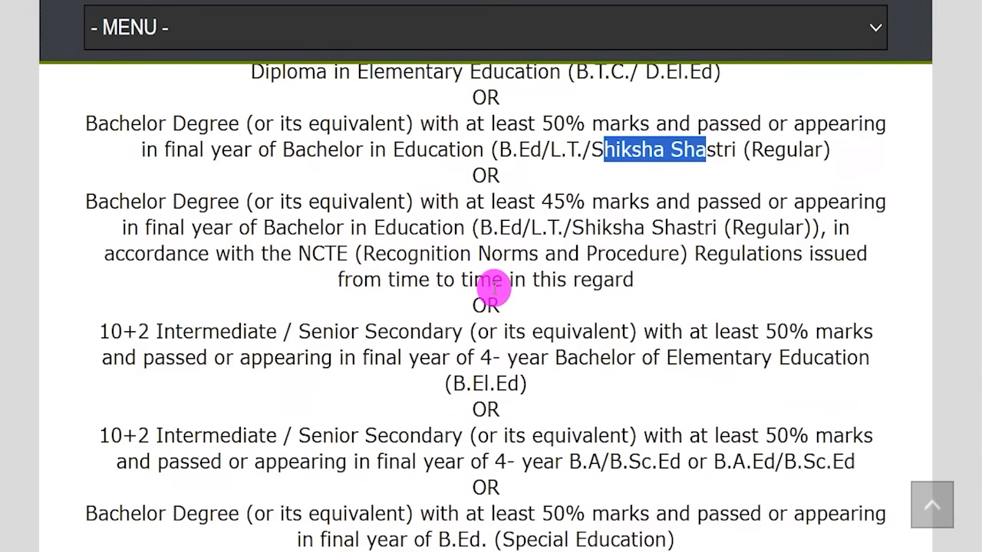
scroll(460, 304, down, 2)
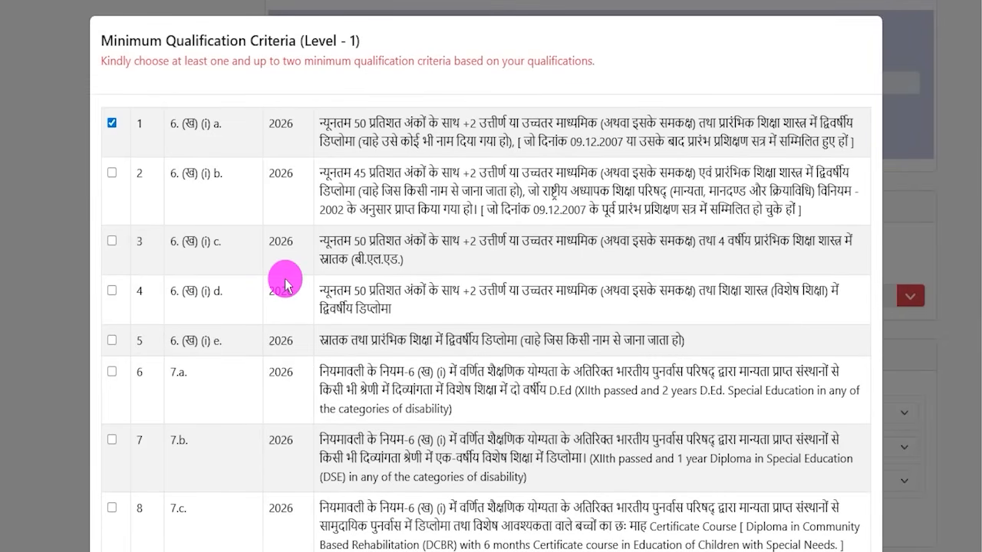
Choose criterion 6. (ख) (i) b. as the Level - 1 minimum qualification and submit the chooser
drag(311, 42, 346, 42)
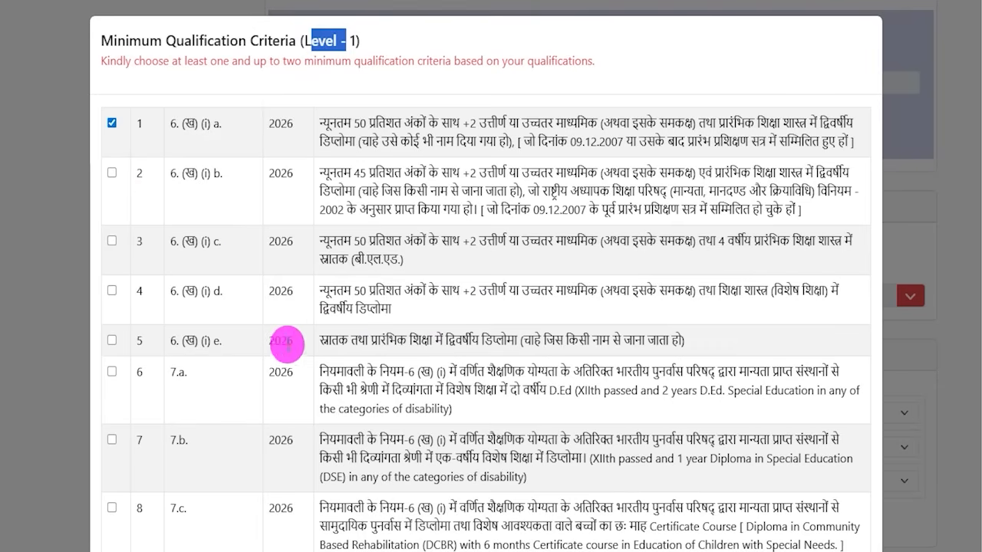
click(112, 125)
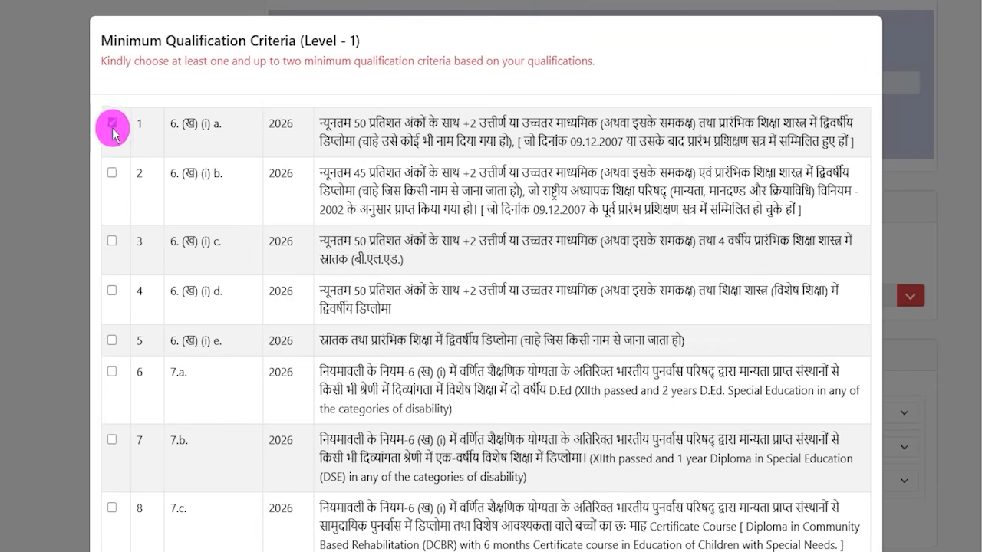
click(112, 173)
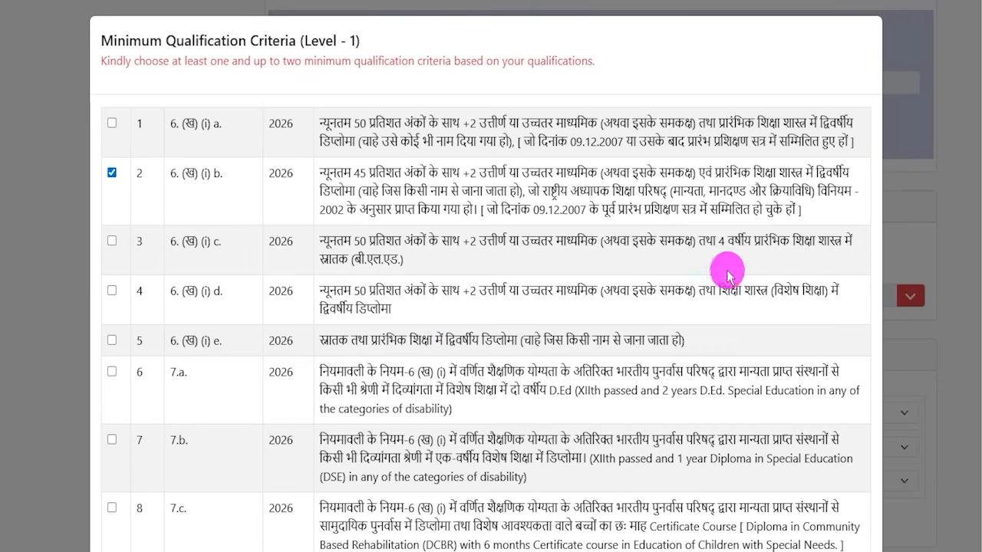
scroll(641, 285, down, 10)
click(828, 478)
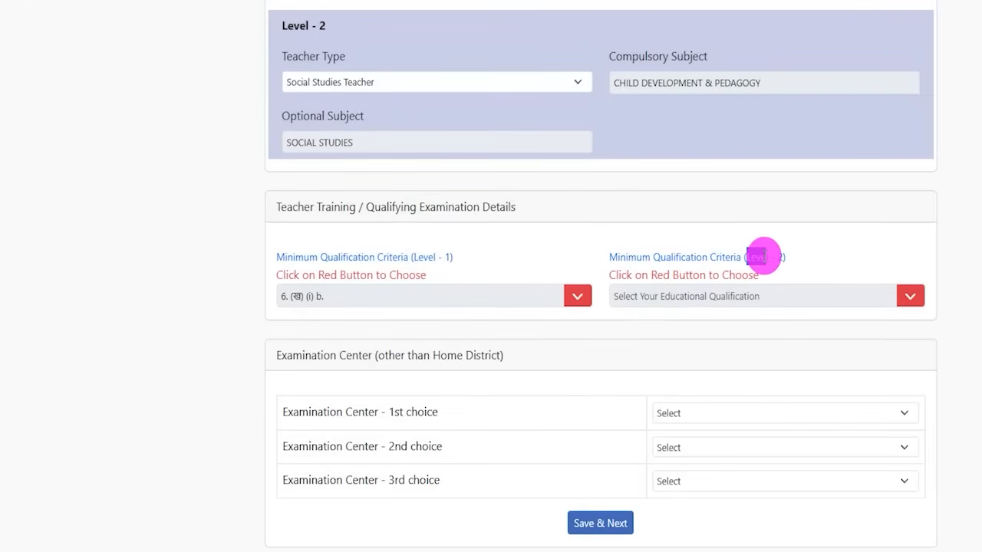
Choose criterion 6. (ख) (ii) b. as the Level - 2 minimum qualification and submit the chooser
drag(770, 256, 777, 257)
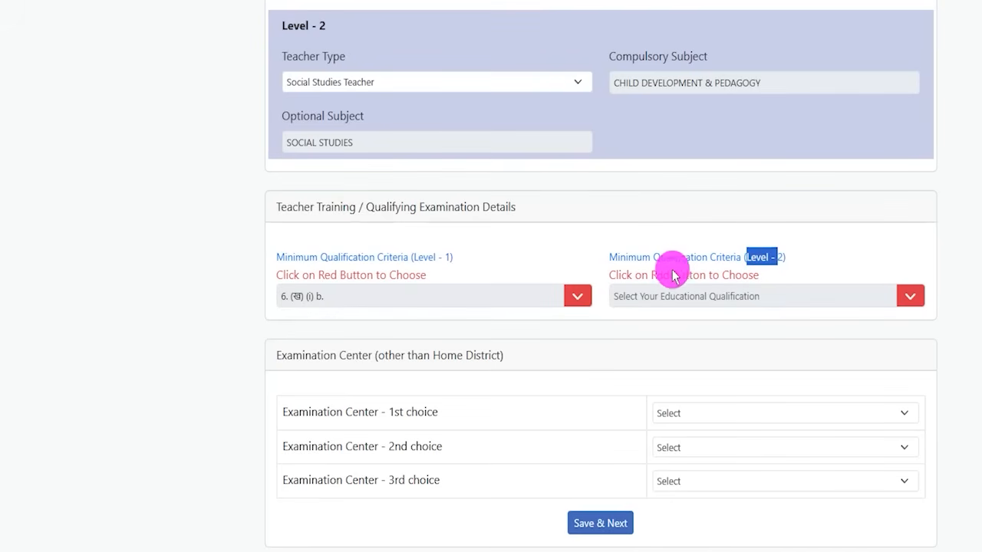
click(908, 296)
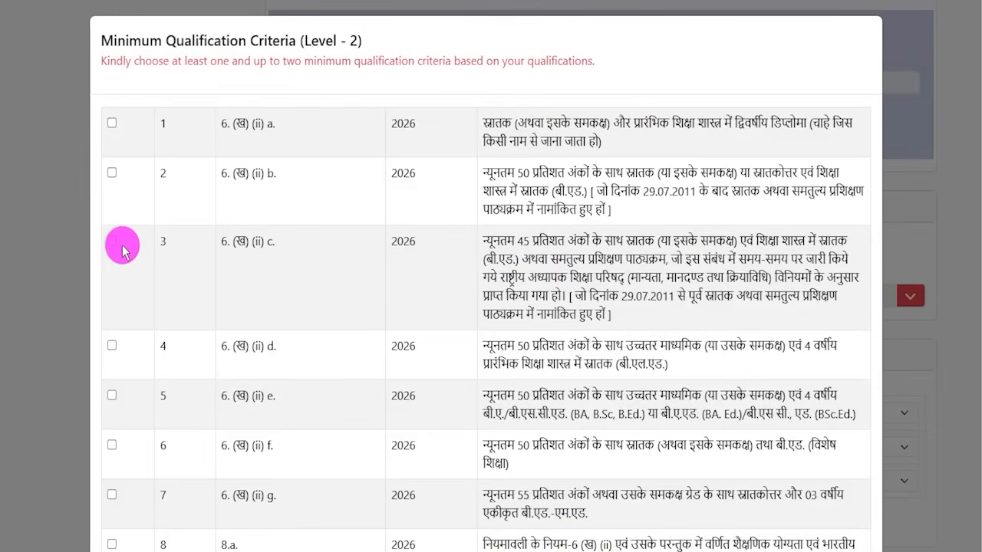
click(113, 175)
scroll(467, 322, down, 10)
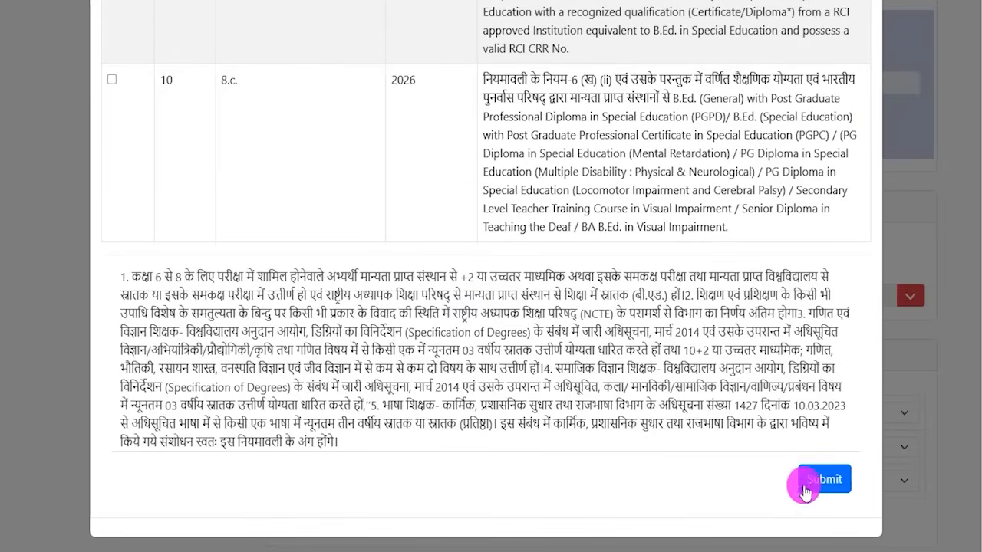
click(803, 491)
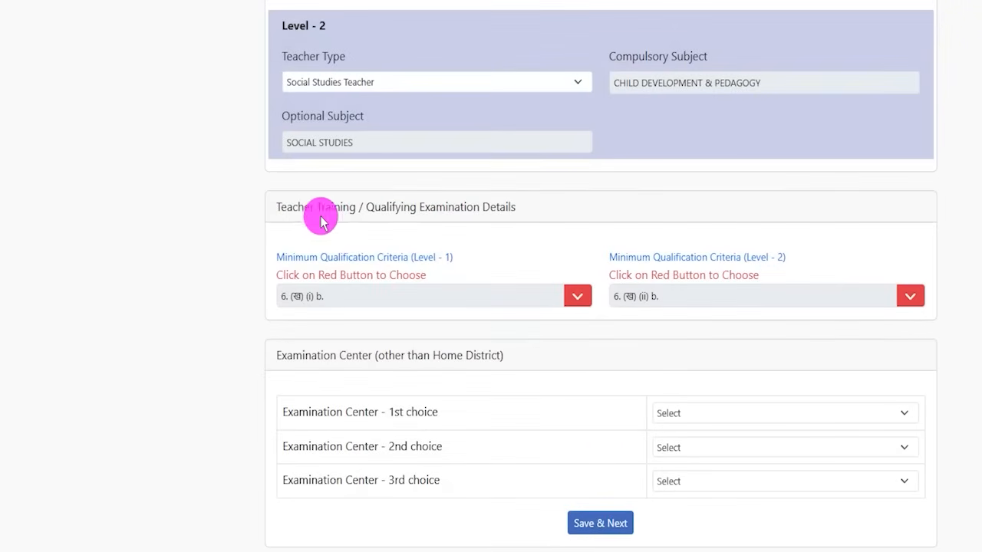
Reopen the Level - 1 qualification chooser to check the selection and submit it again
drag(375, 207, 473, 207)
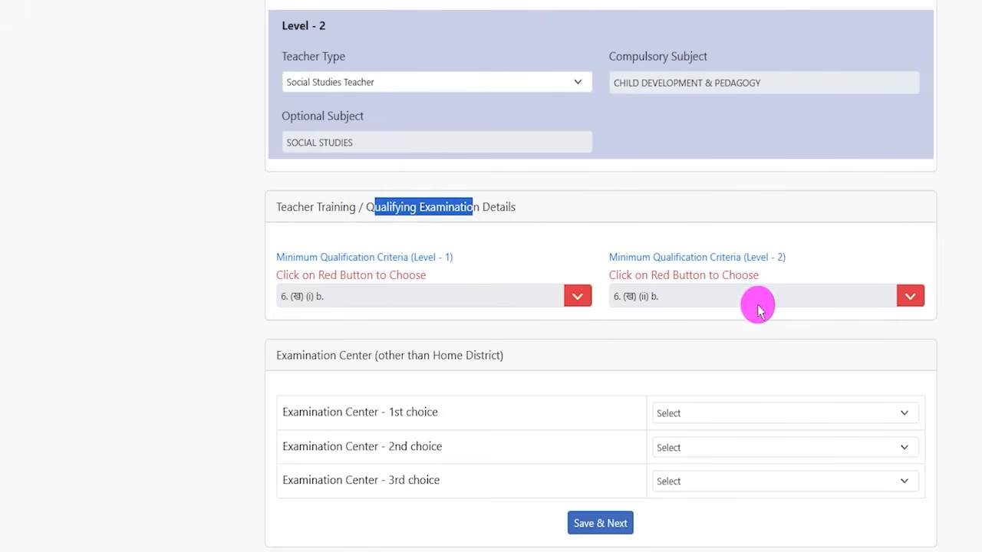
click(583, 297)
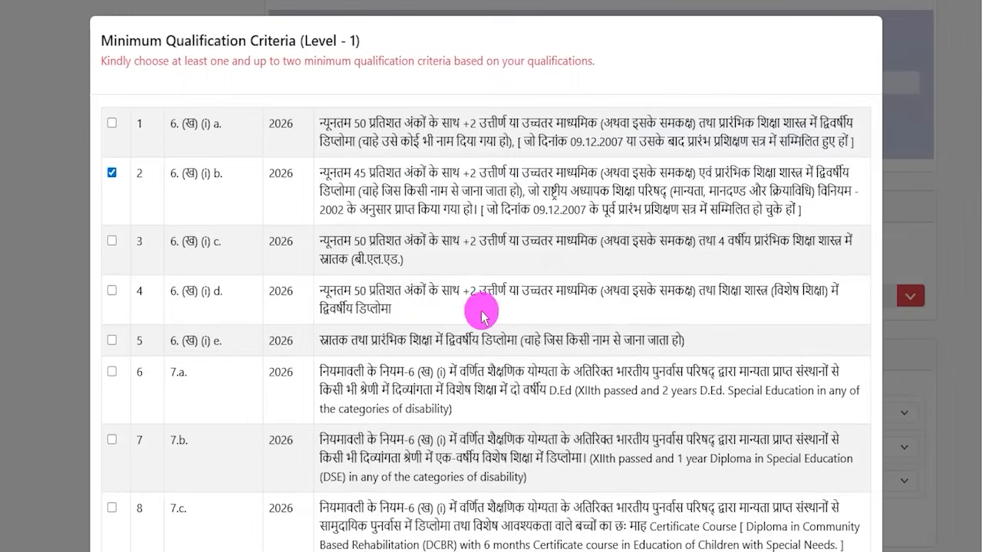
scroll(645, 435, down, 10)
click(817, 477)
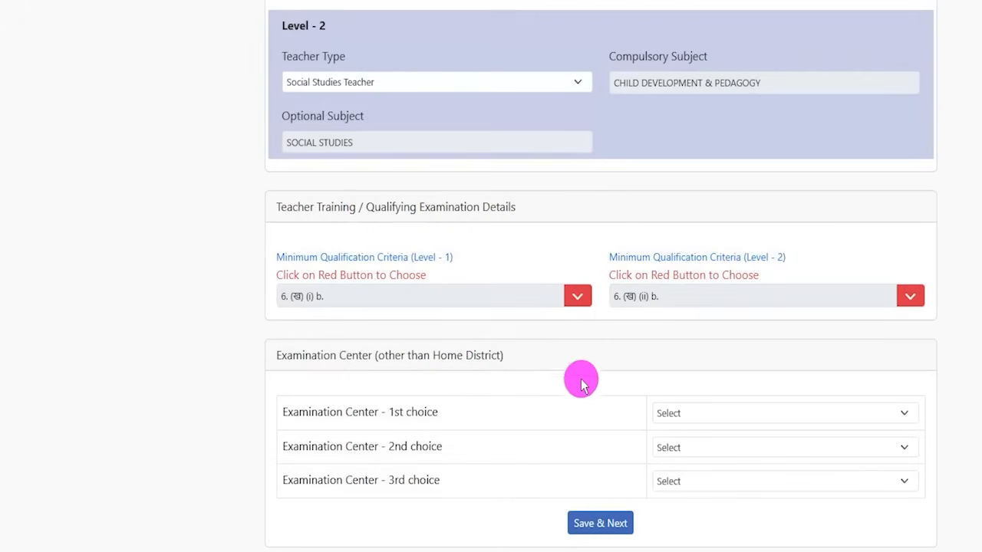
Choose LATEHAR, PAKUR and GIRIDIH as the 1st, 2nd and 3rd examination center choices
drag(292, 355, 456, 357)
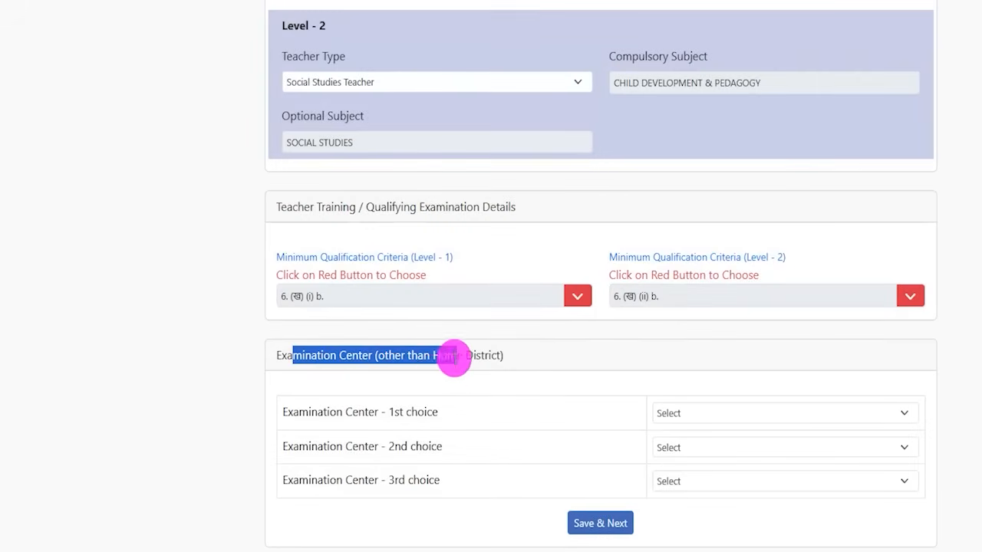
scroll(433, 375, down, 1)
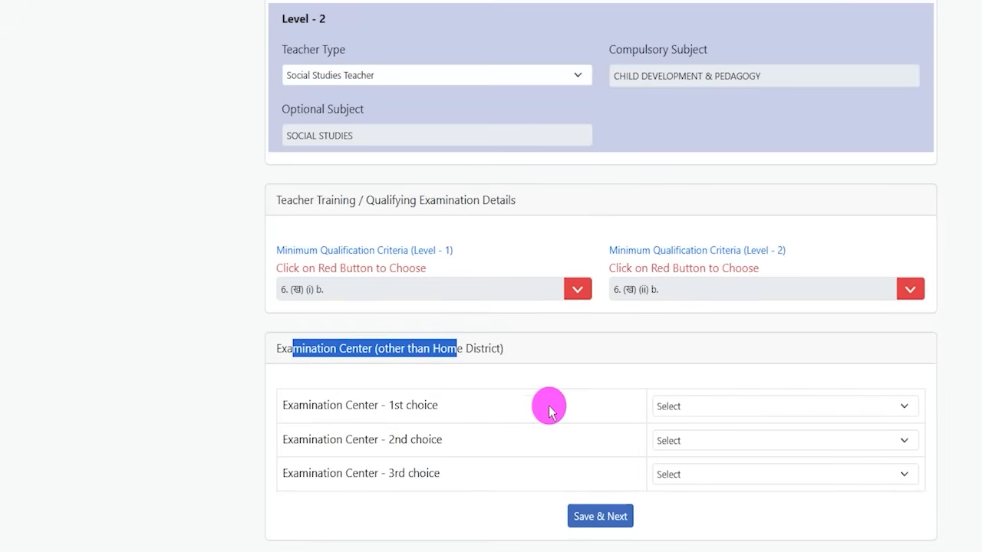
drag(369, 405, 405, 405)
click(730, 409)
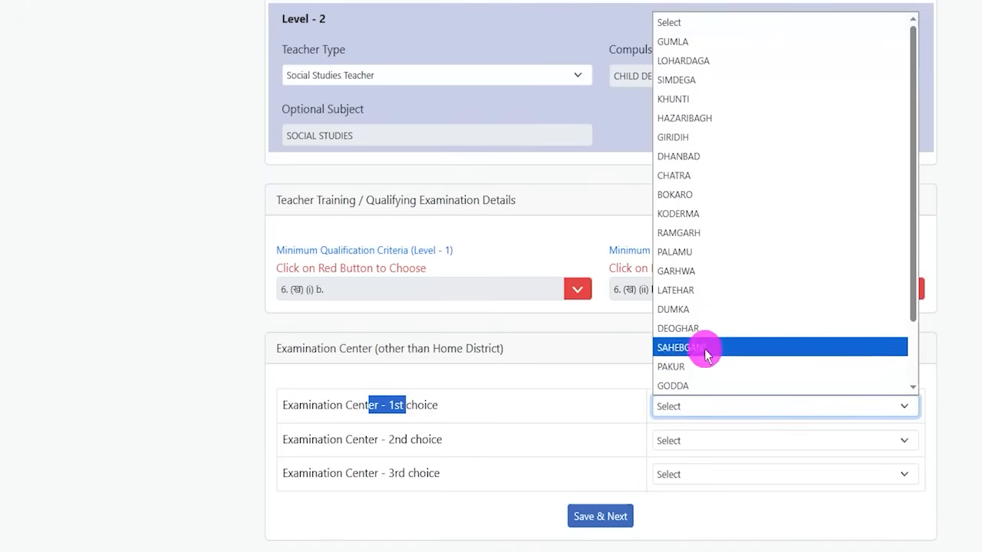
click(686, 309)
click(687, 445)
click(683, 414)
click(683, 475)
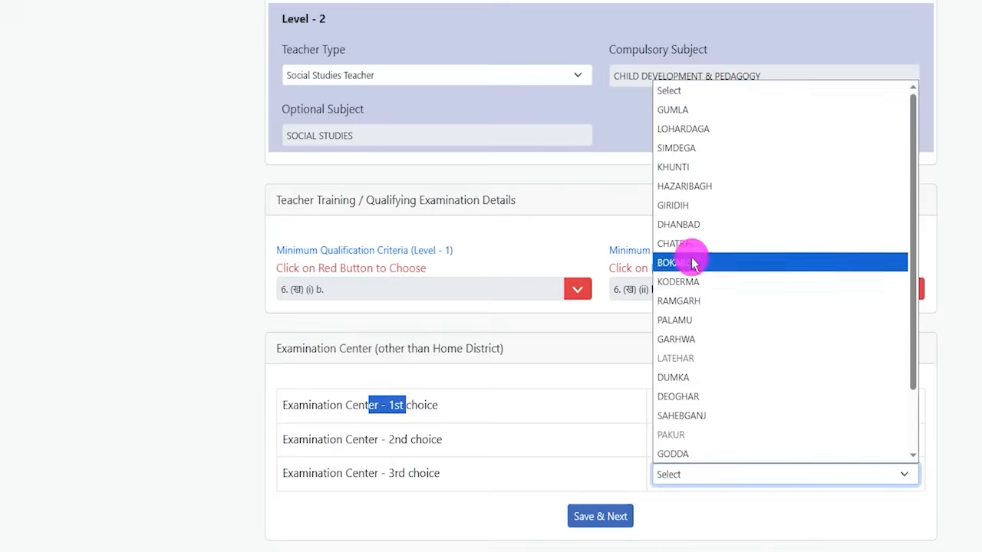
click(683, 205)
drag(318, 407, 399, 405)
click(690, 407)
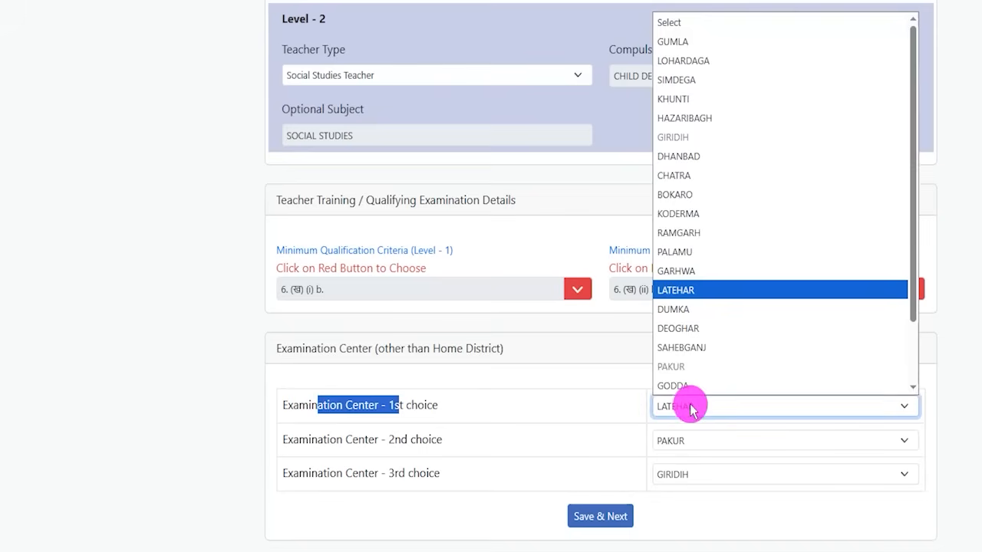
click(686, 403)
Save the examination center details and continue to the Academic Qualification section
drag(381, 439, 418, 439)
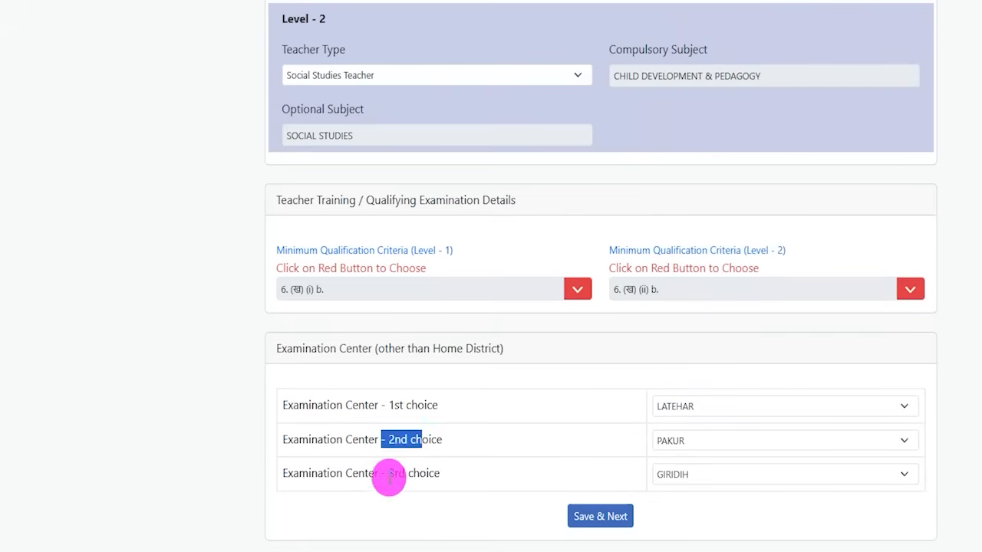
drag(389, 474, 423, 476)
click(723, 443)
click(678, 471)
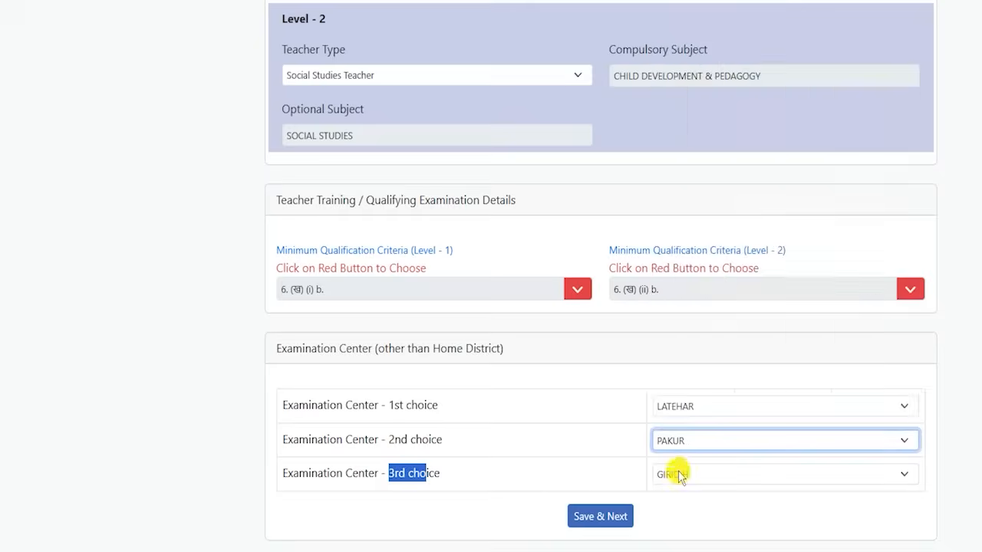
click(678, 471)
click(444, 508)
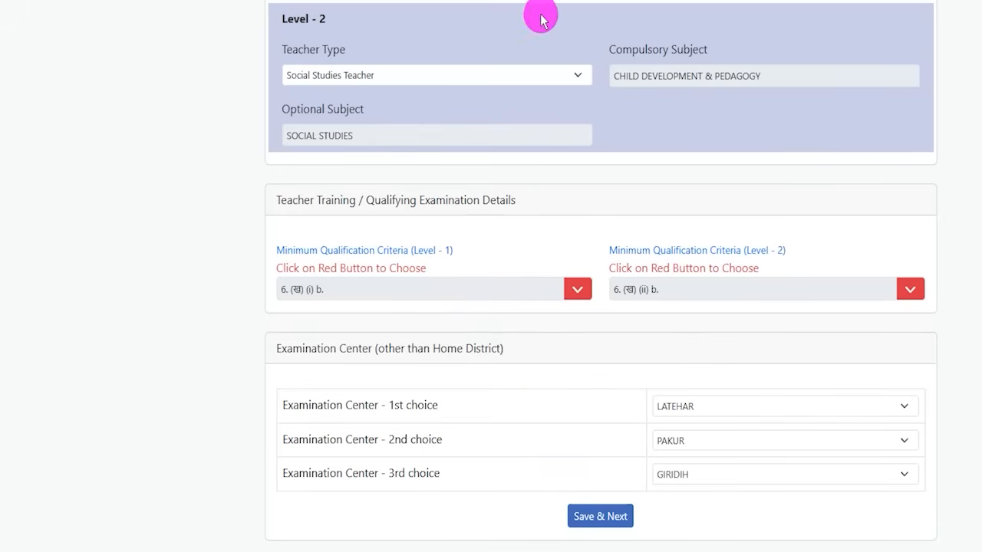
drag(537, 482, 671, 551)
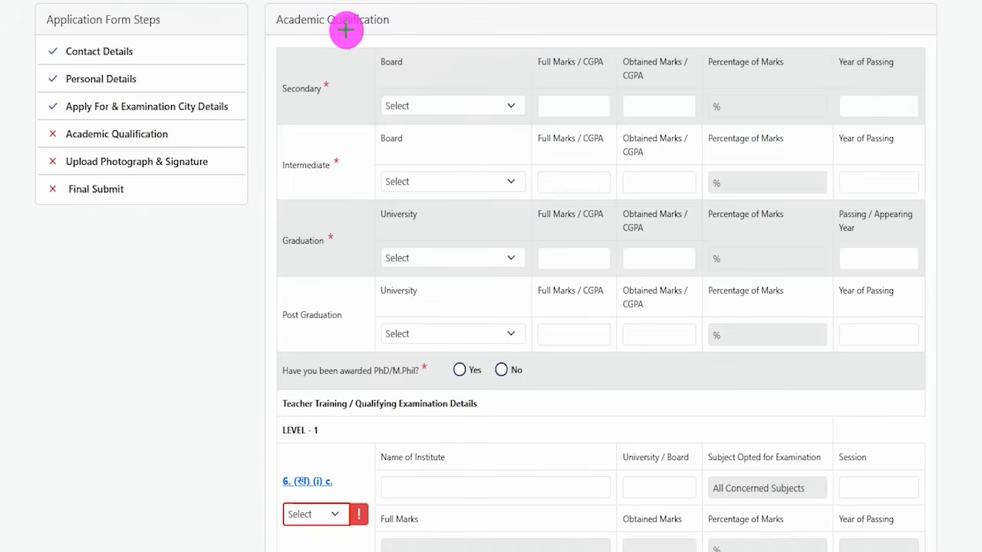
drag(384, 34, 428, 2)
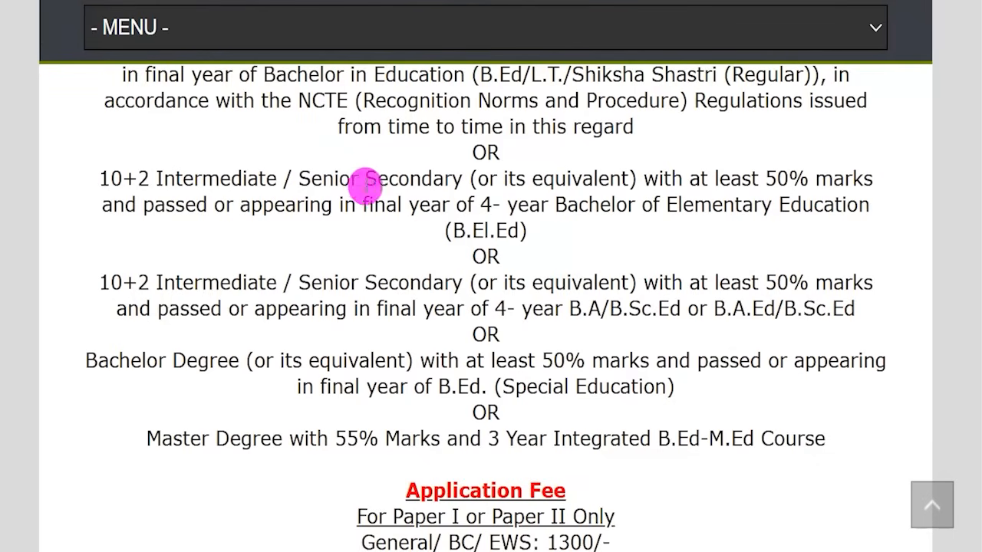
Review the primary and junior level qualification text again on the notification article page
scroll(367, 182, up, 15)
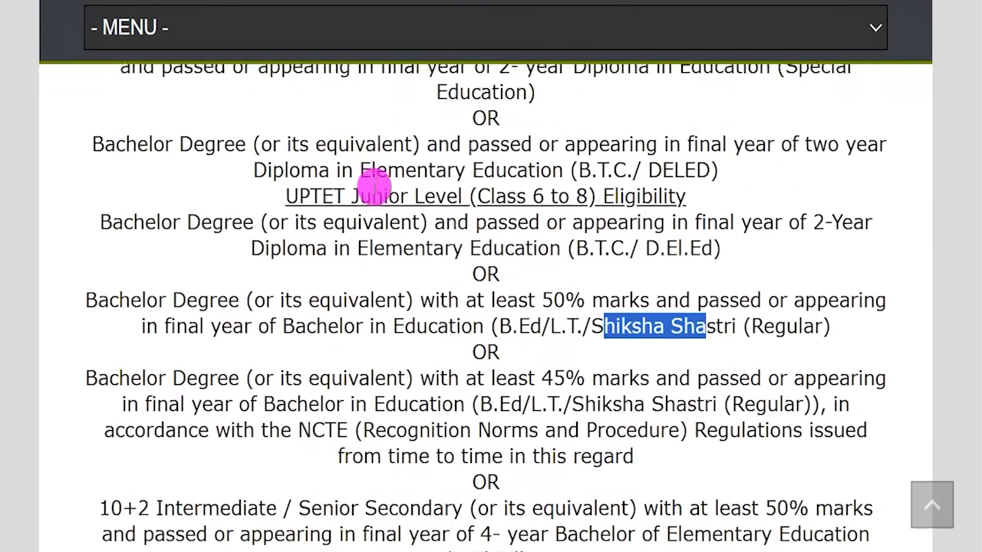
drag(485, 111, 581, 112)
drag(143, 137, 247, 140)
scroll(100, 393, down, 2)
drag(125, 426, 216, 428)
scroll(450, 328, up, 3)
drag(466, 265, 494, 260)
scroll(430, 328, down, 6)
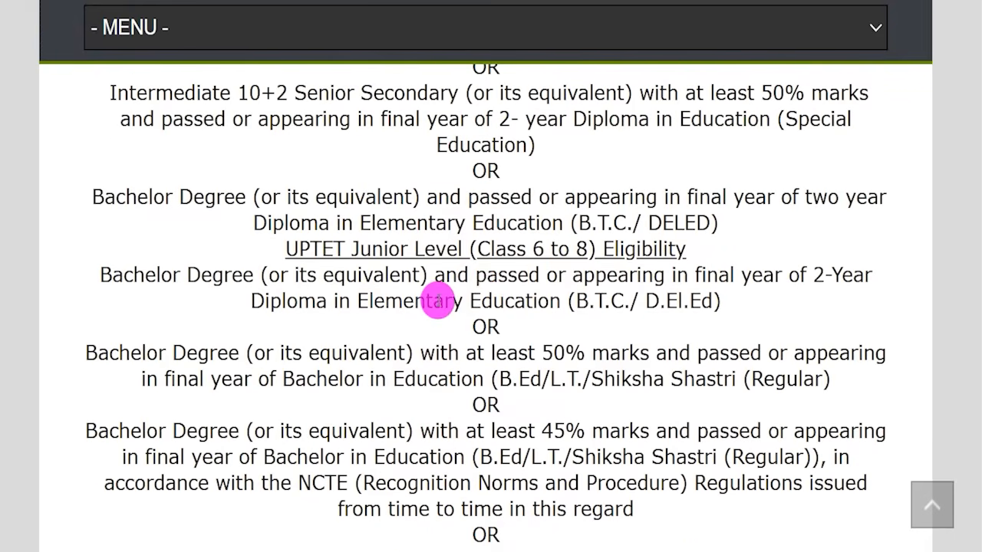
Read through the remaining junior level qualification options down to the application fee section of the article
drag(486, 255, 569, 254)
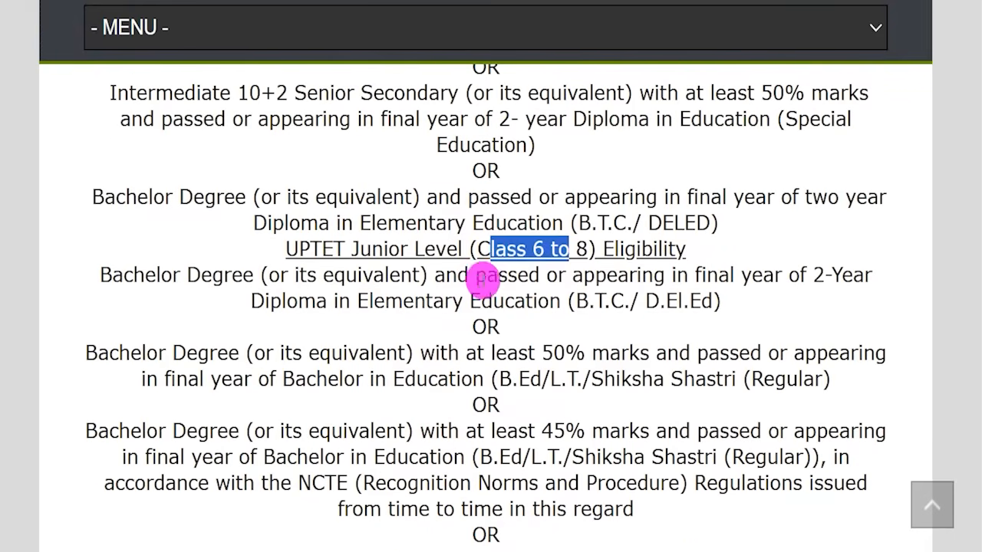
scroll(486, 281, down, 2)
drag(153, 123, 192, 123)
drag(172, 201, 248, 223)
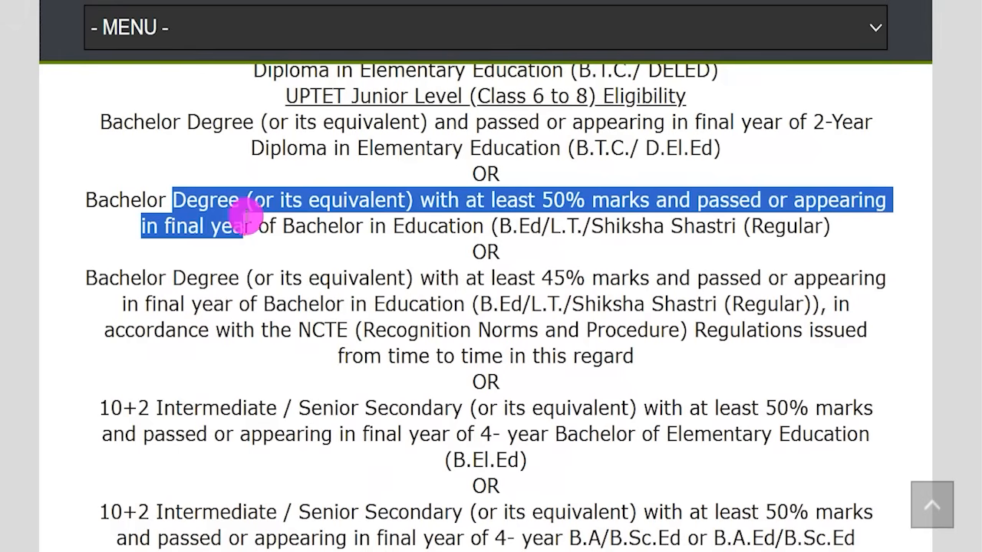
drag(152, 408, 244, 408)
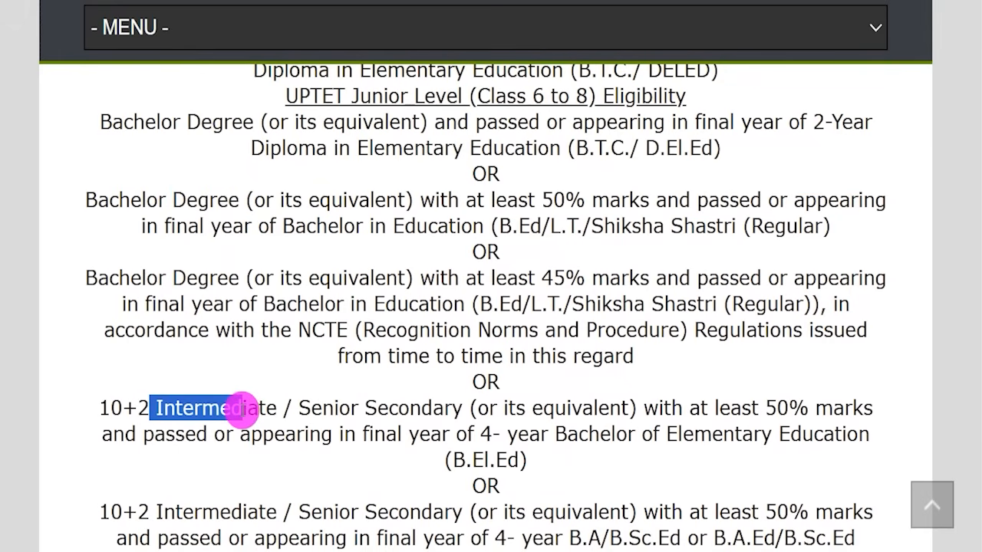
drag(568, 148, 681, 151)
drag(591, 225, 664, 228)
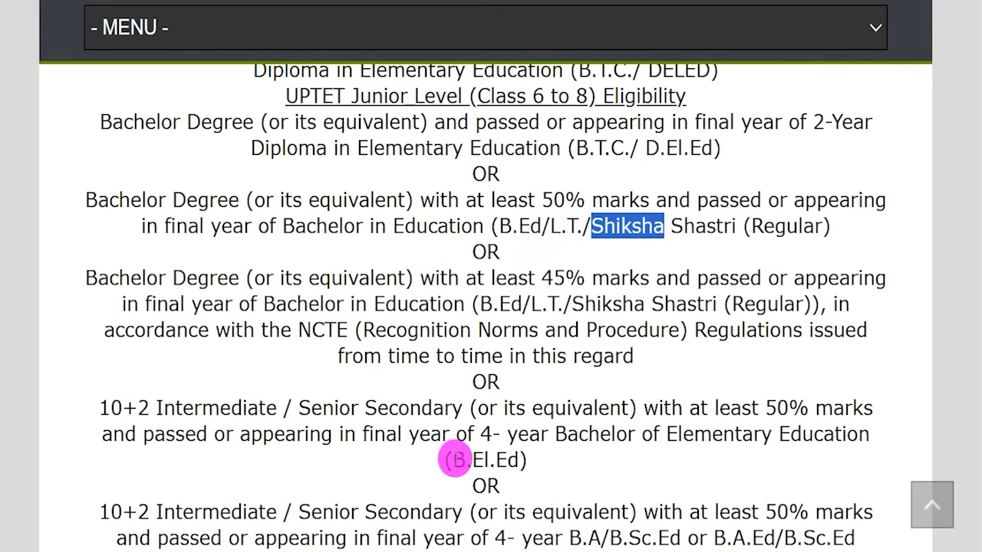
drag(453, 460, 509, 459)
scroll(514, 338, down, 2)
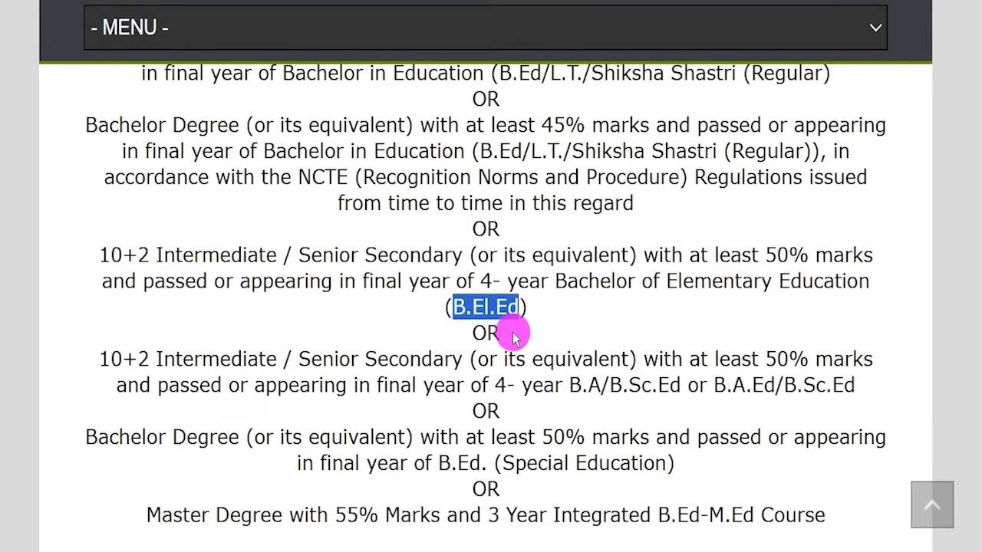
drag(580, 385, 643, 385)
drag(713, 385, 815, 385)
scroll(776, 385, down, 1)
drag(458, 438, 702, 437)
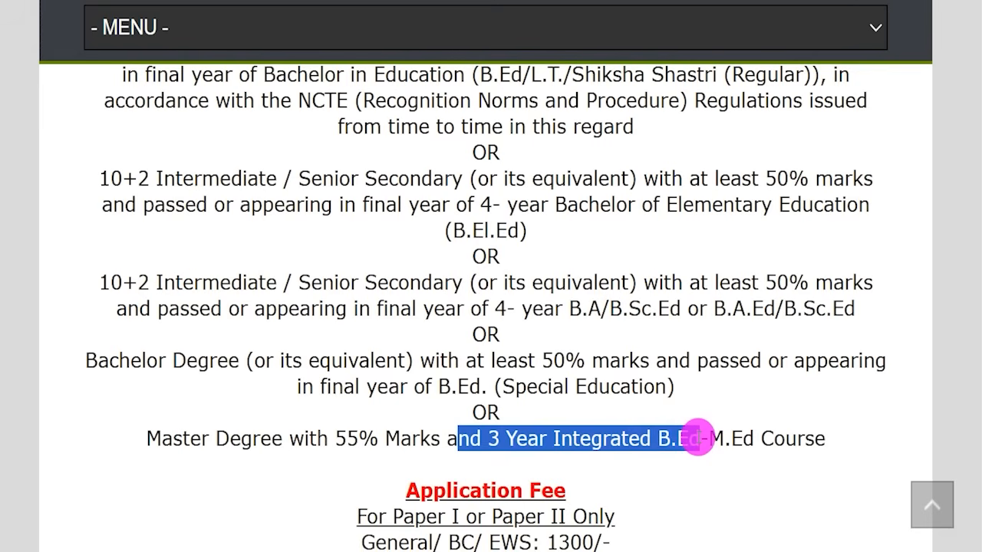
drag(347, 438, 689, 447)
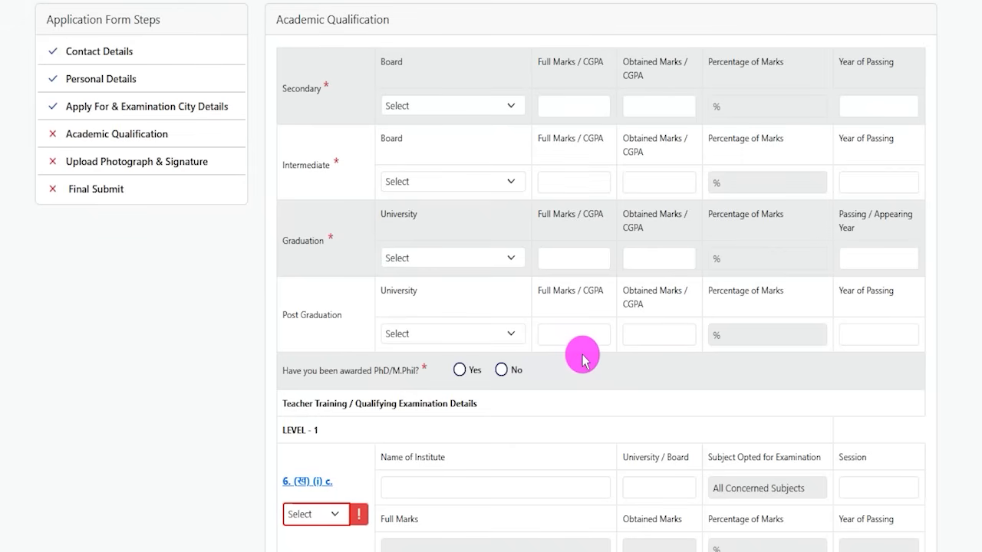
Examine the Teacher Training / Qualifying Examination Details section of the academic qualification form
drag(295, 403, 529, 421)
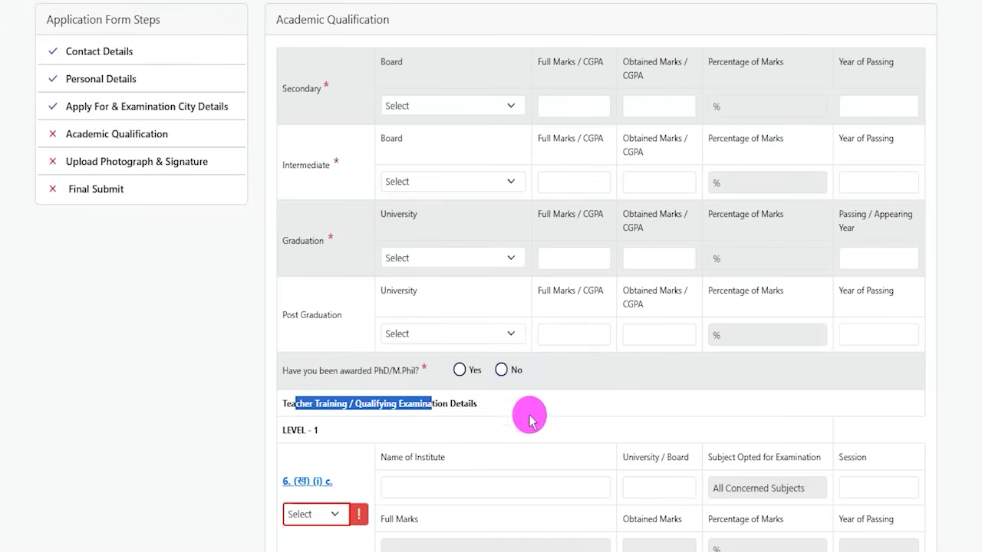
Fill the Secondary row with board CBSE, full marks 650, obtained marks 450 and passing year 2017
drag(303, 19, 424, 21)
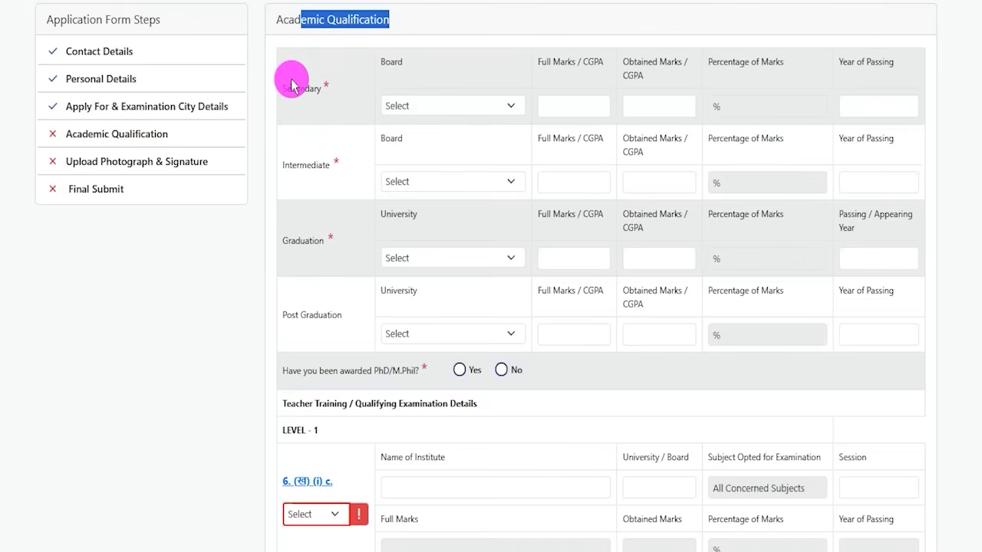
drag(285, 83, 335, 88)
drag(383, 60, 421, 92)
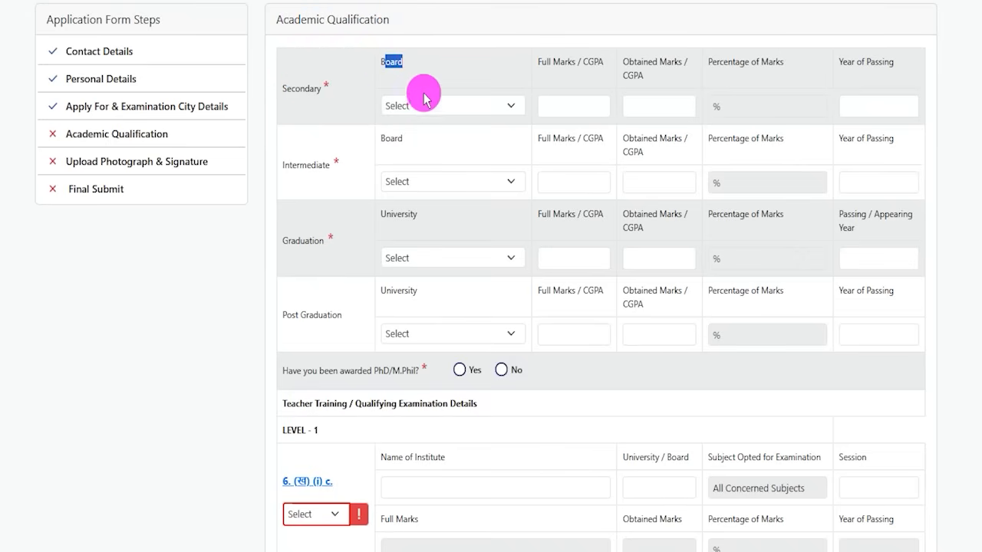
click(421, 106)
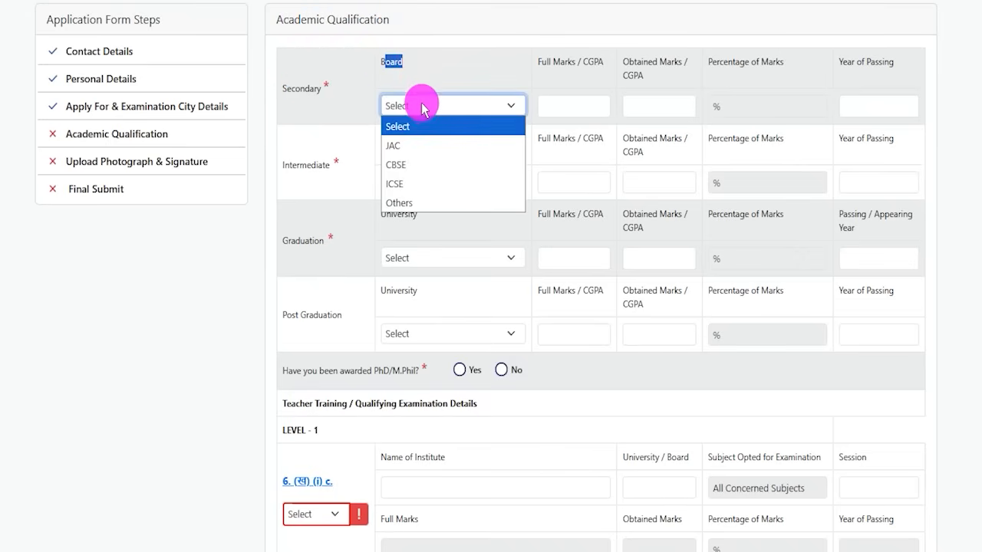
click(416, 164)
click(565, 105)
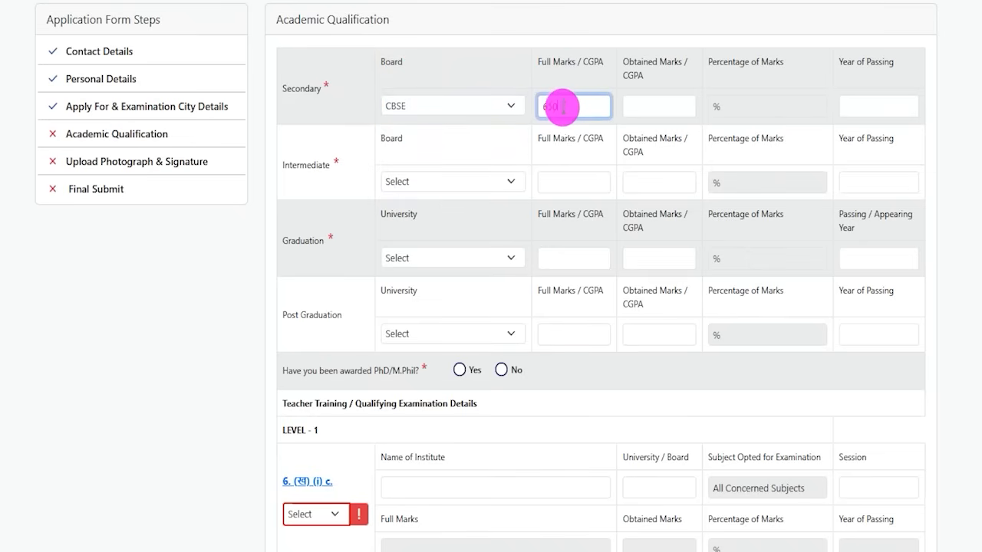
text(650)
click(640, 104)
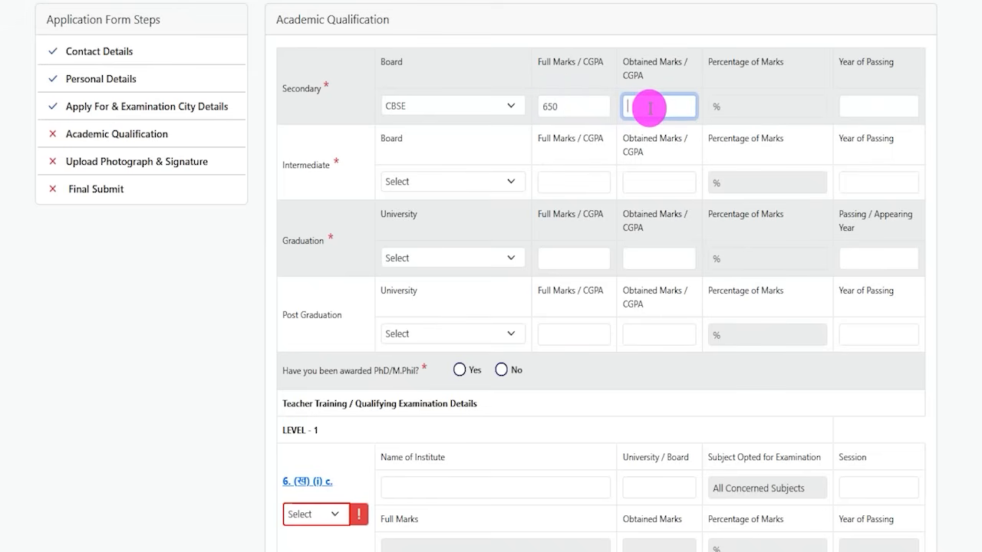
text(4500)
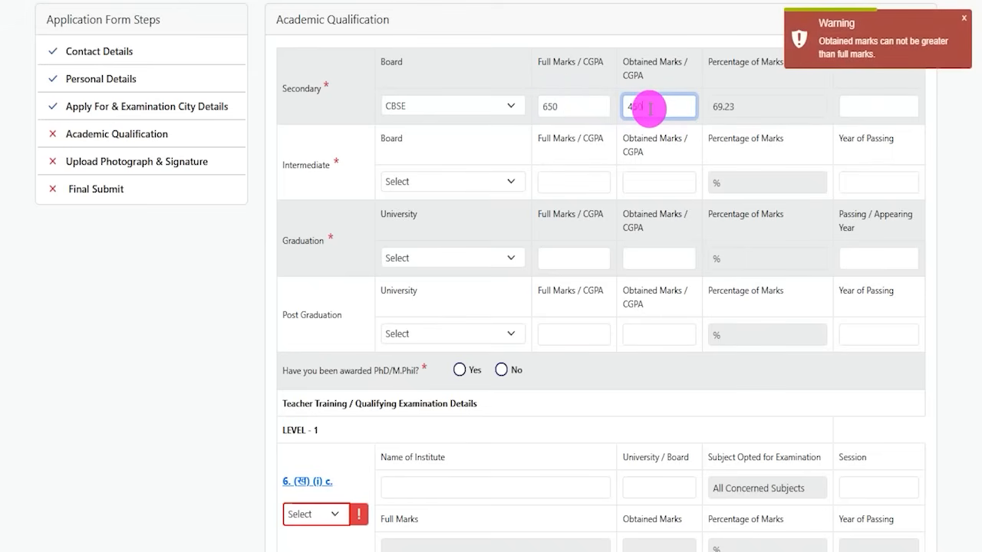
click(783, 107)
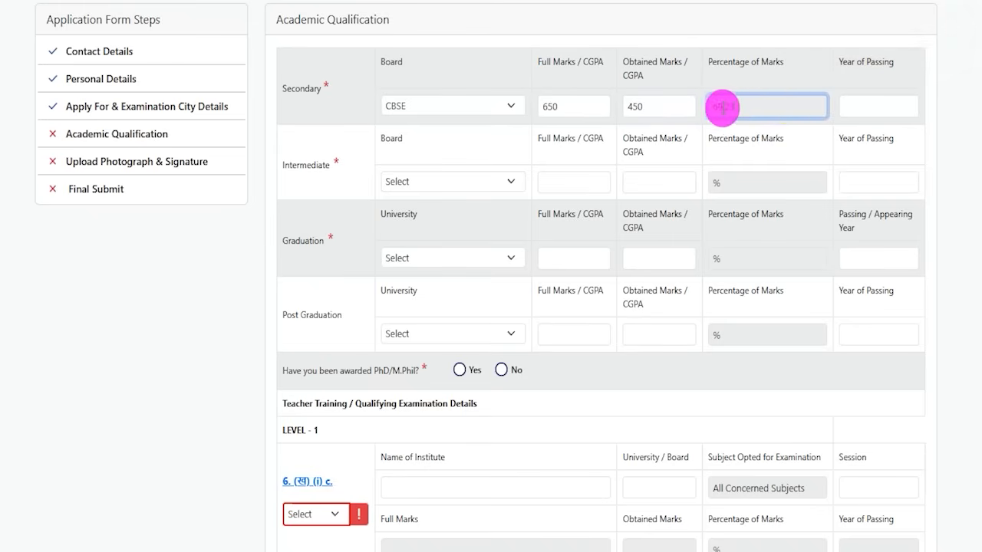
click(859, 107)
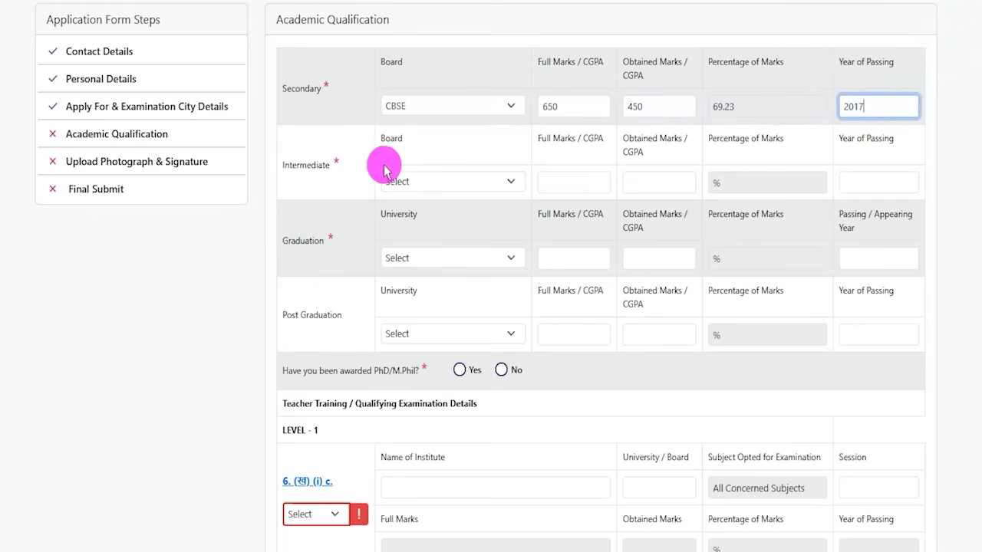
Fill the Intermediate row with board CBSE, full marks 600, obtained marks 450 and passing year 2019
drag(293, 165, 322, 165)
click(427, 184)
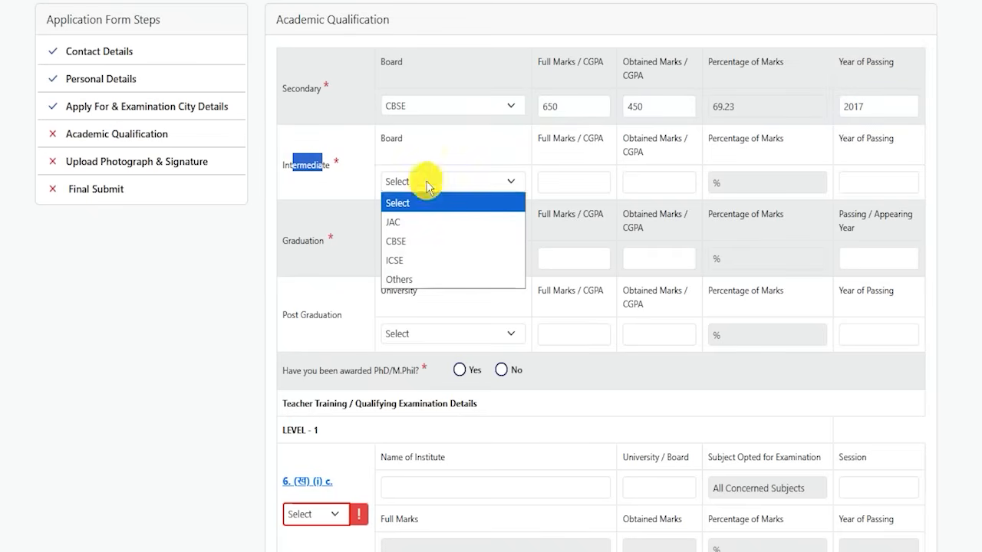
click(399, 239)
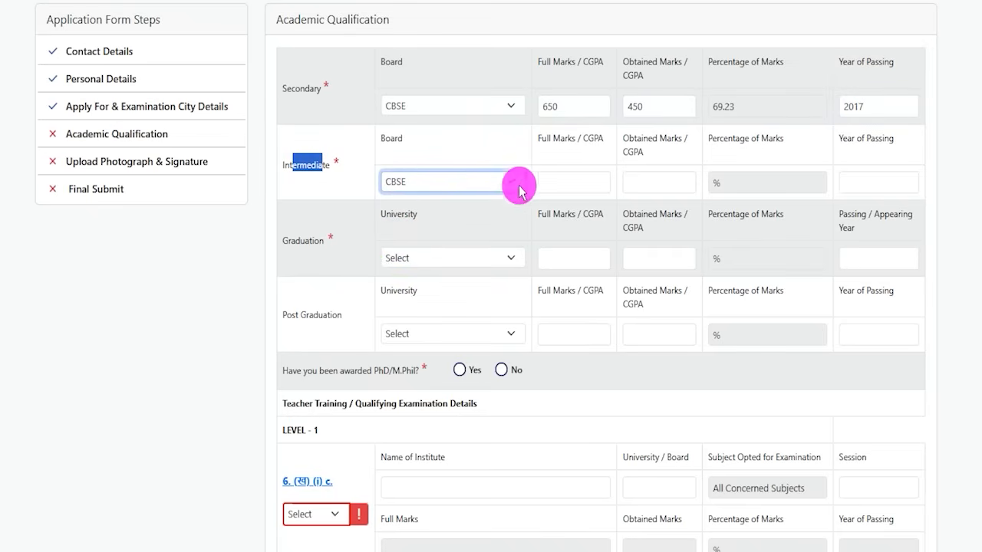
click(554, 187)
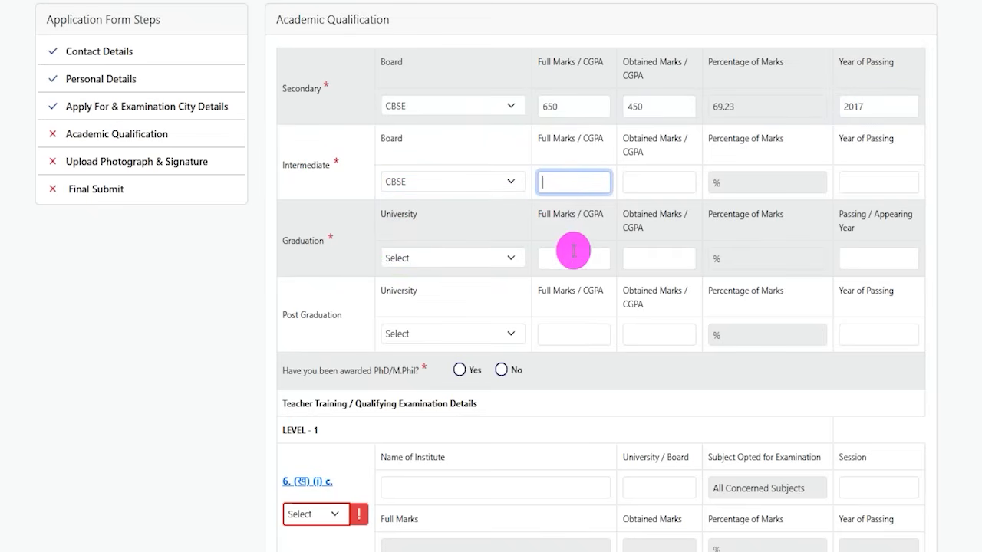
text(600)
click(654, 184)
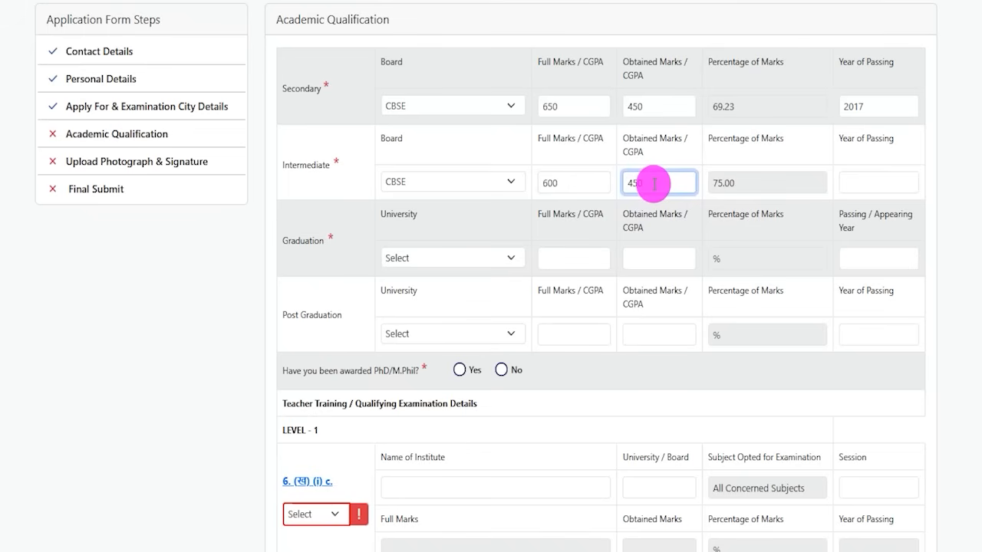
drag(712, 184, 735, 184)
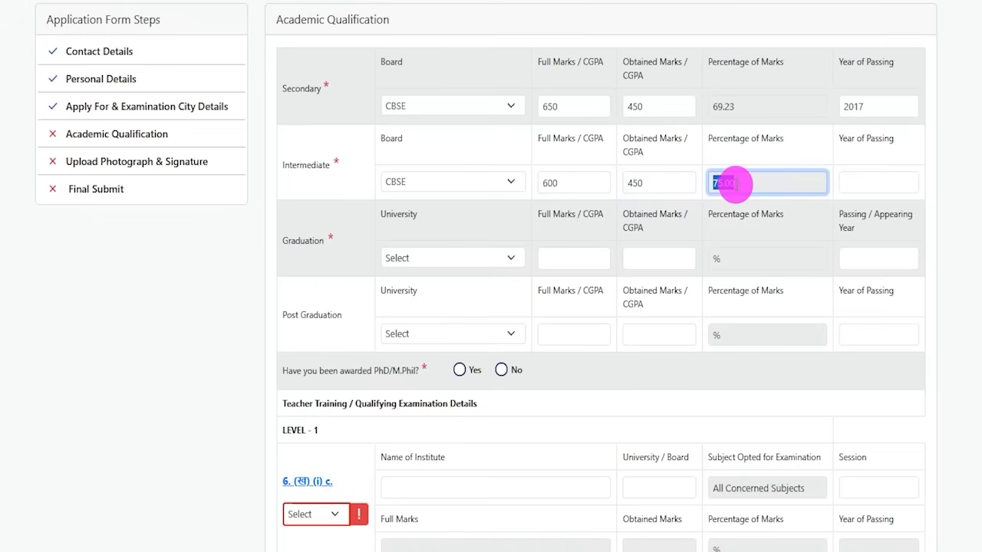
click(862, 178)
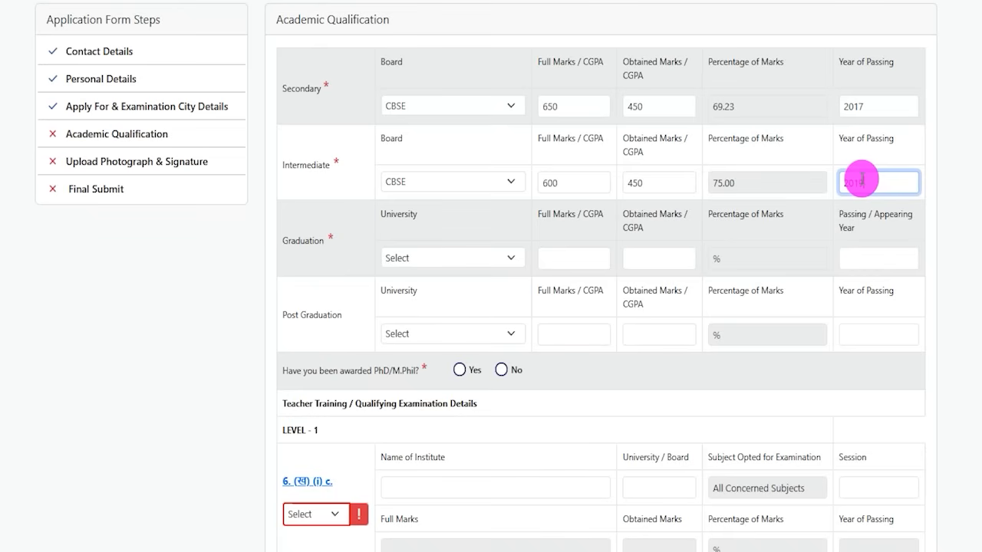
Fill the Graduation row with University in Jharkhand, full marks 600, obtained marks 450 and passing year 2022
drag(296, 241, 309, 241)
drag(295, 314, 324, 314)
click(311, 242)
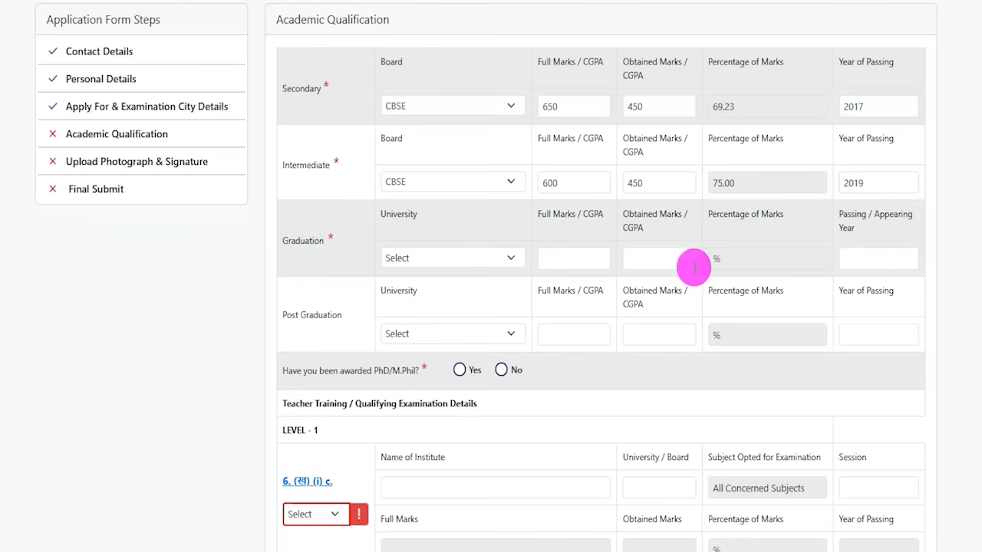
click(437, 263)
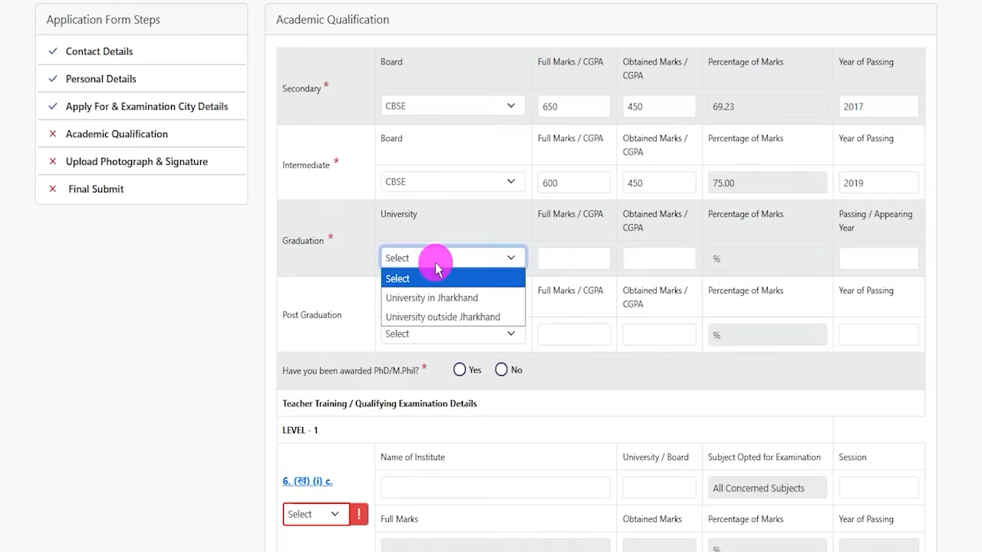
click(450, 306)
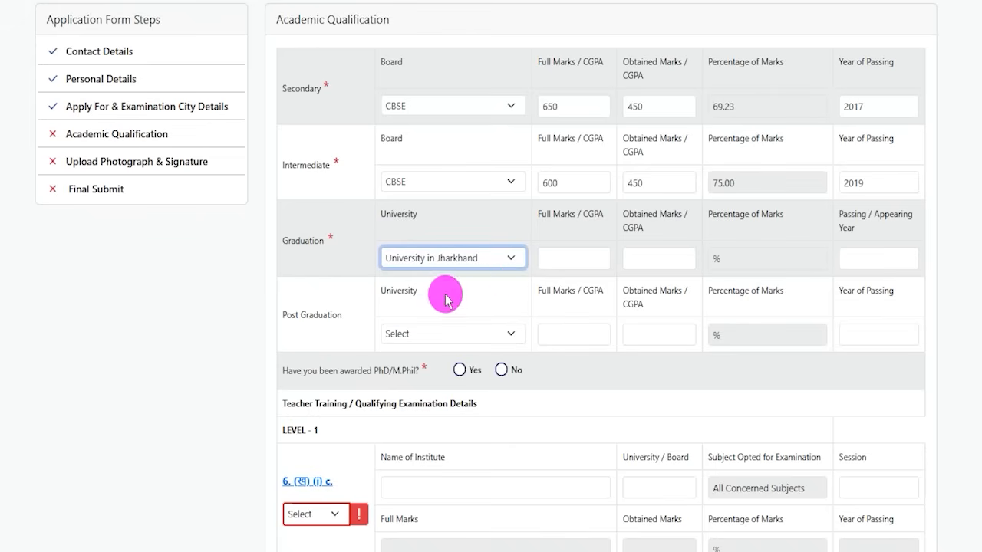
double_click(545, 214)
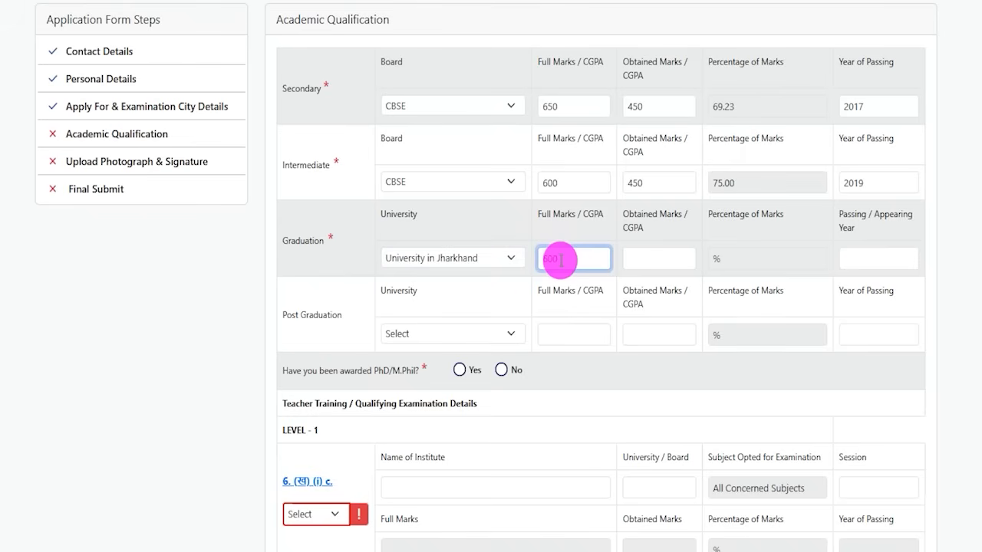
click(645, 259)
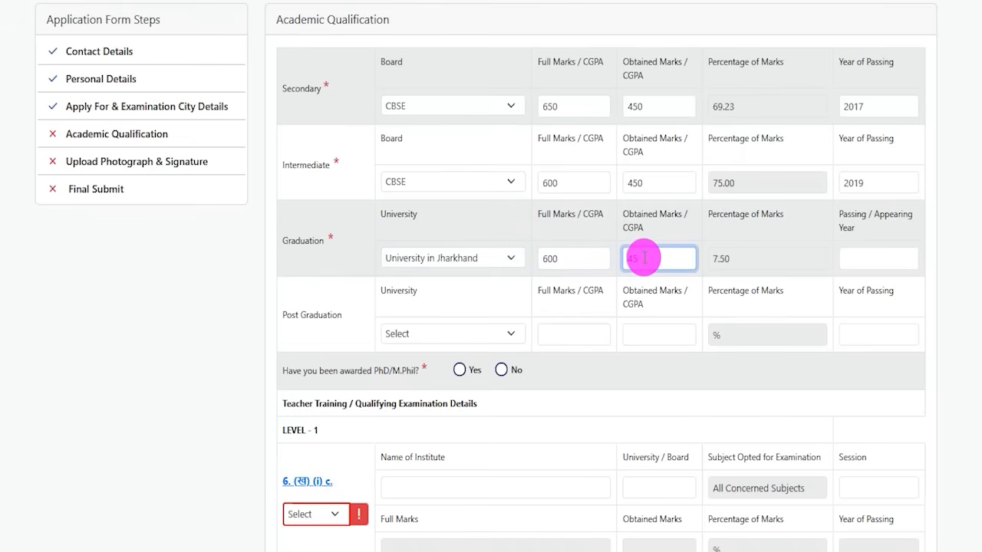
drag(709, 258, 750, 263)
click(871, 259)
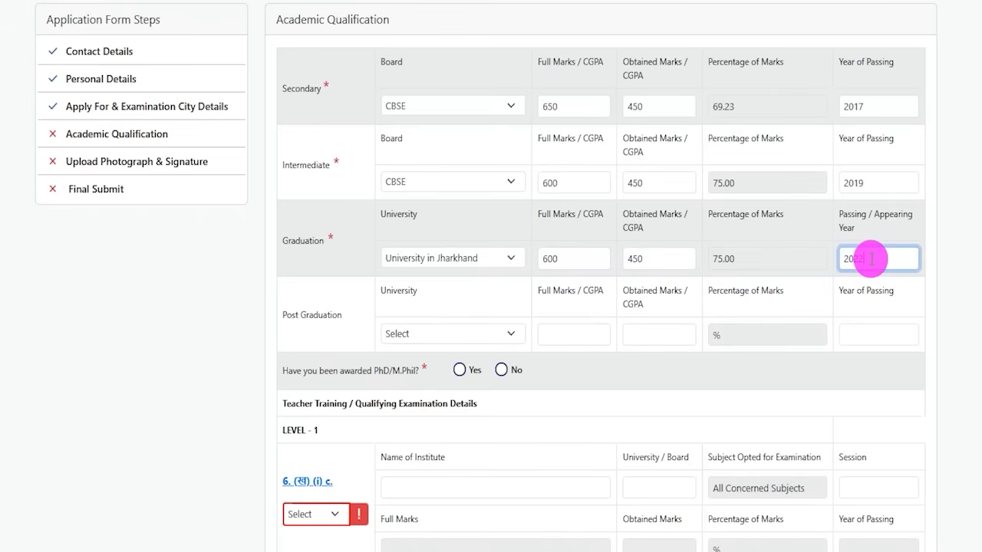
text(2022)
Leave Post Graduation empty and answer No to the PhD/M.Phil awarded question
drag(301, 241, 326, 241)
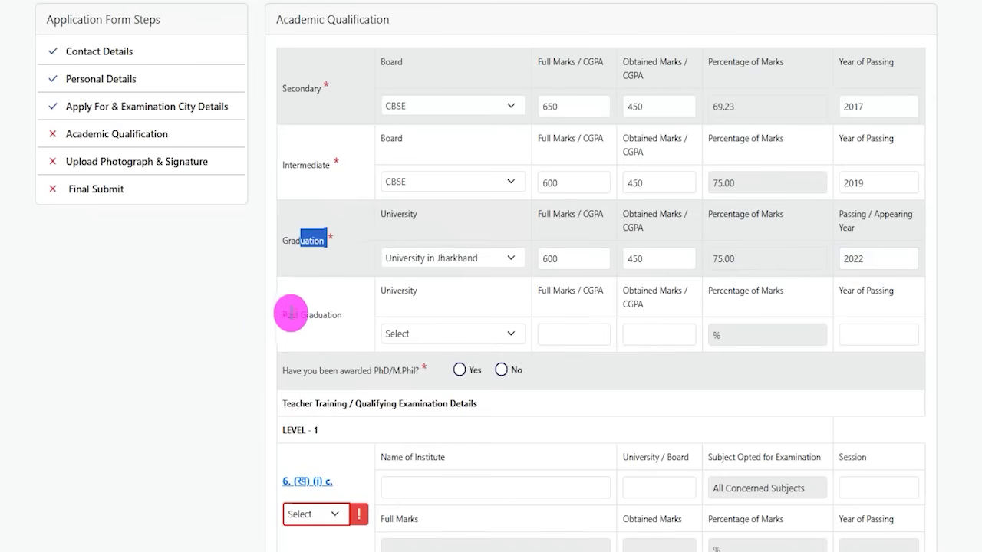
click(396, 330)
click(561, 331)
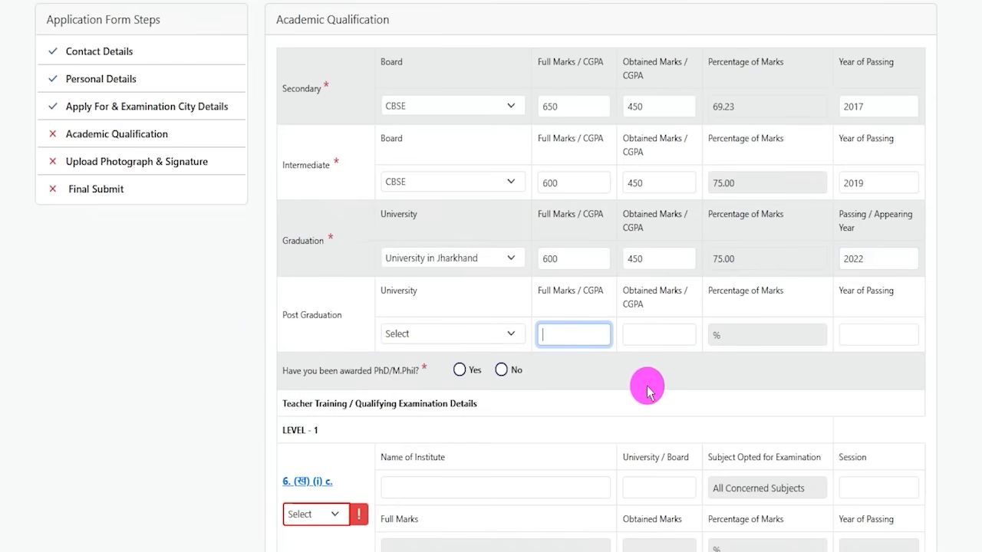
drag(288, 20, 379, 19)
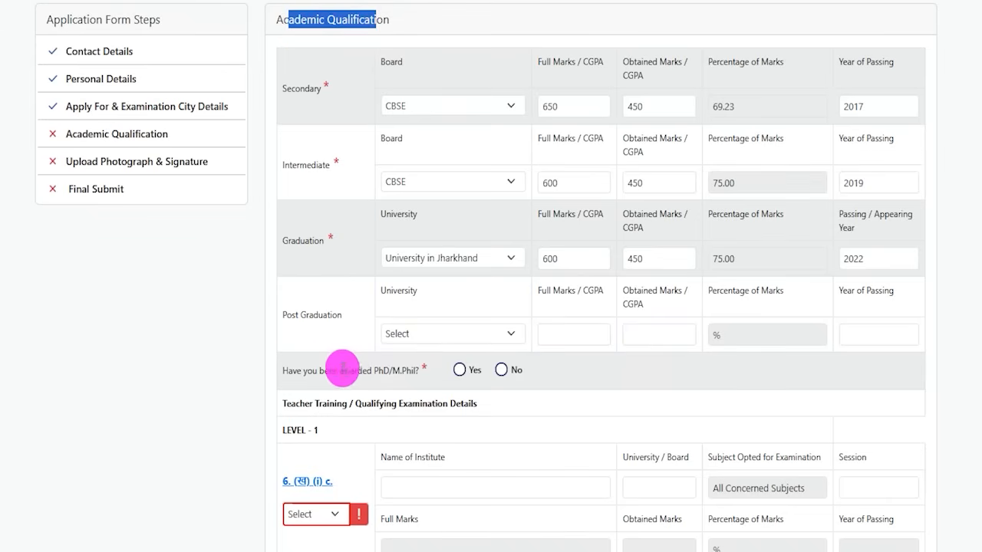
drag(290, 372, 404, 359)
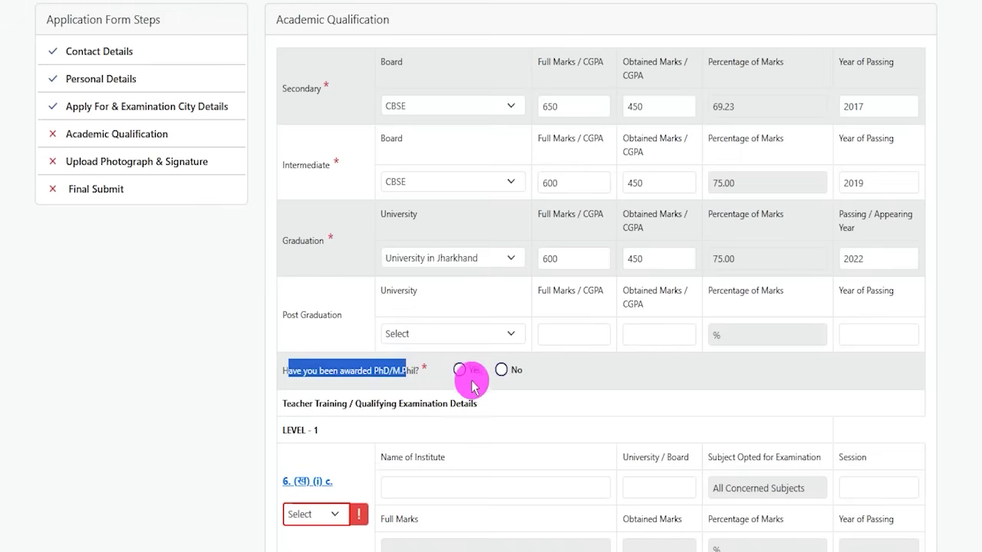
click(462, 372)
click(500, 372)
Open and read the qualification descriptions for the Level 1 and Level 2 teacher training entries
scroll(349, 201, down, 3)
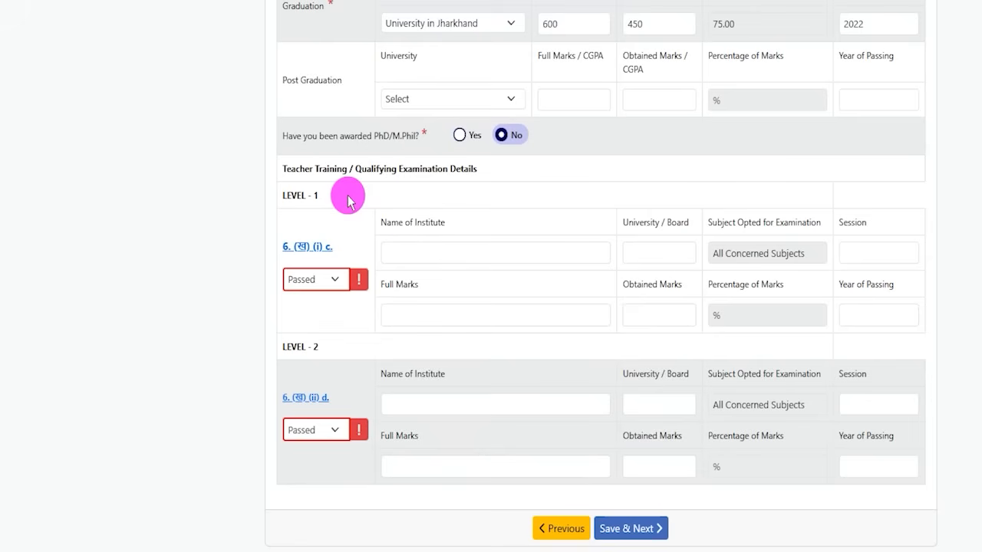
drag(299, 169, 463, 169)
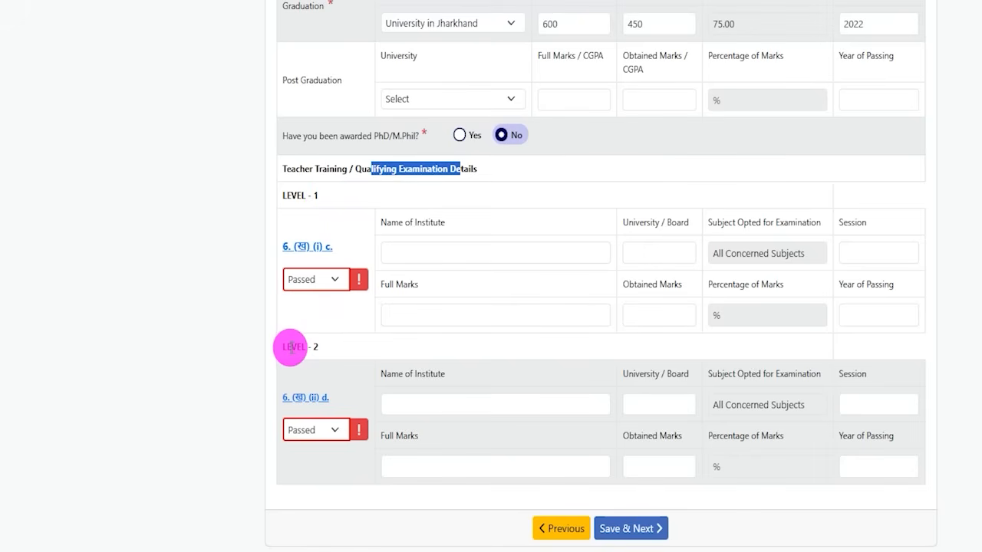
drag(292, 347, 312, 348)
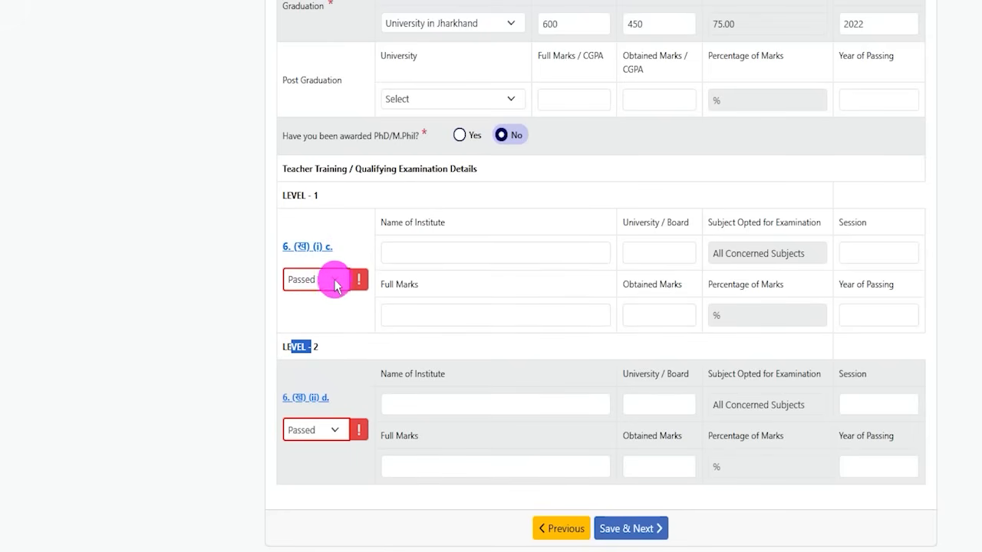
click(359, 315)
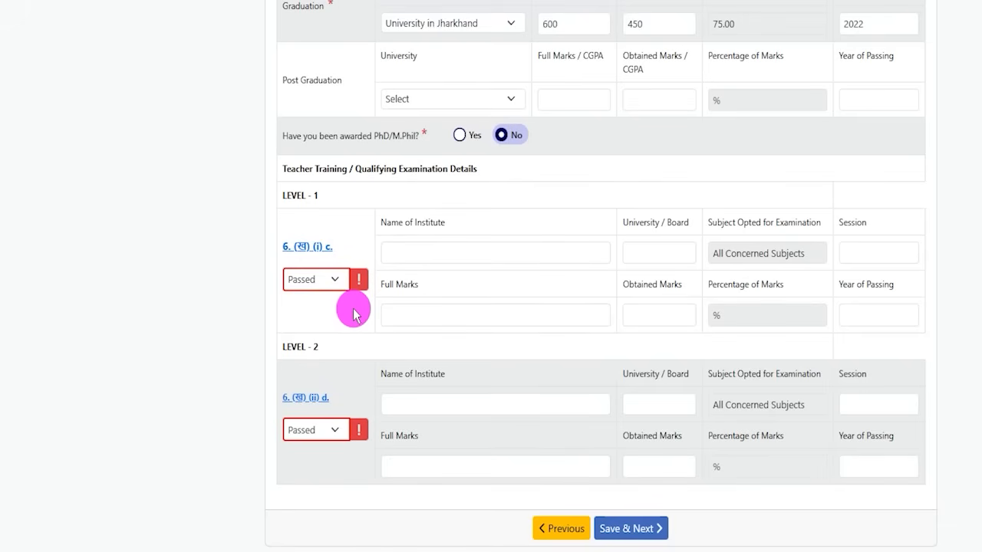
click(306, 252)
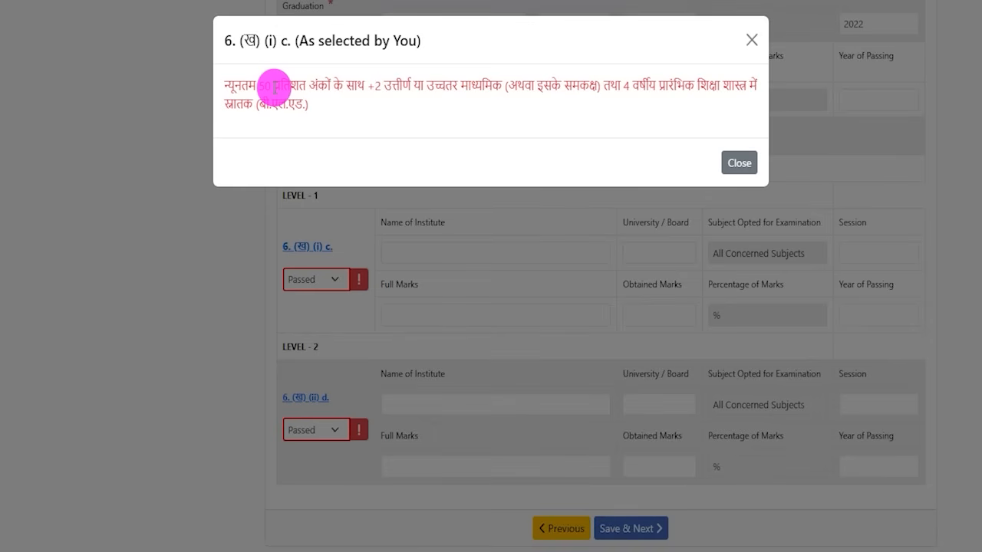
drag(272, 86, 458, 86)
click(751, 40)
click(319, 399)
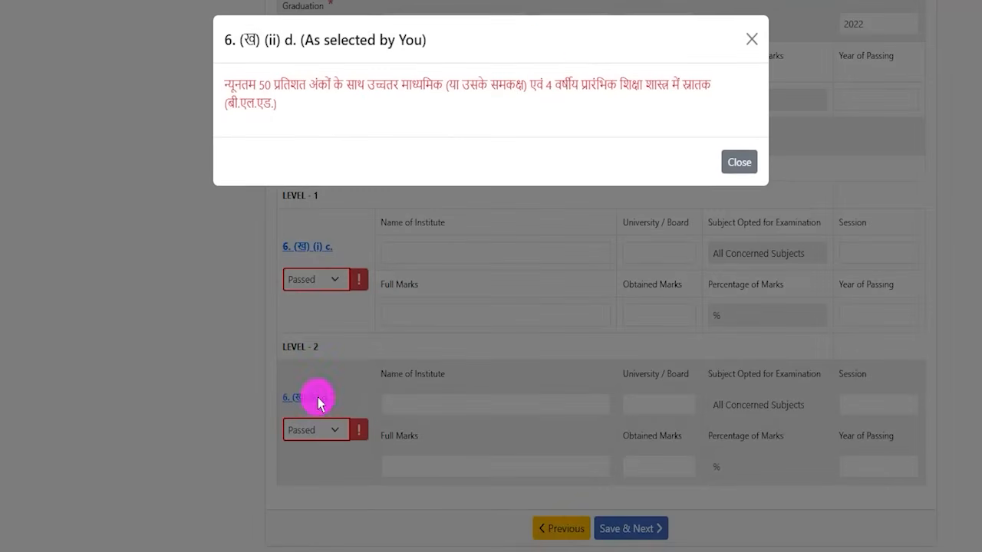
click(738, 162)
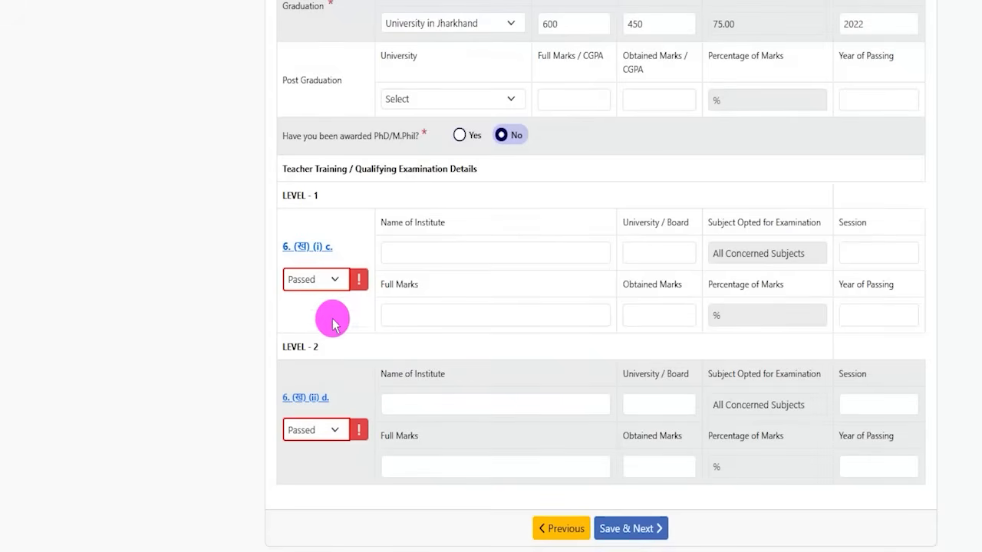
click(315, 398)
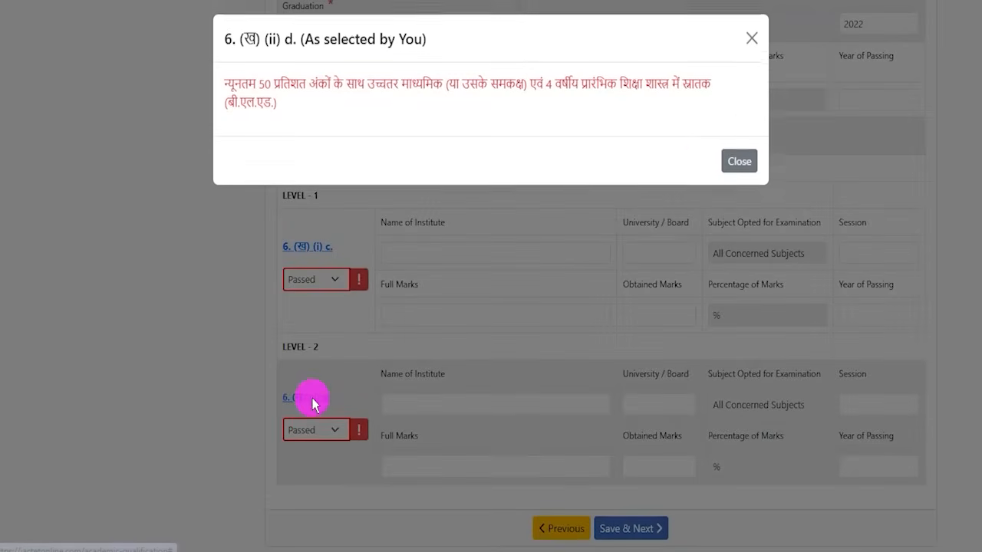
click(749, 40)
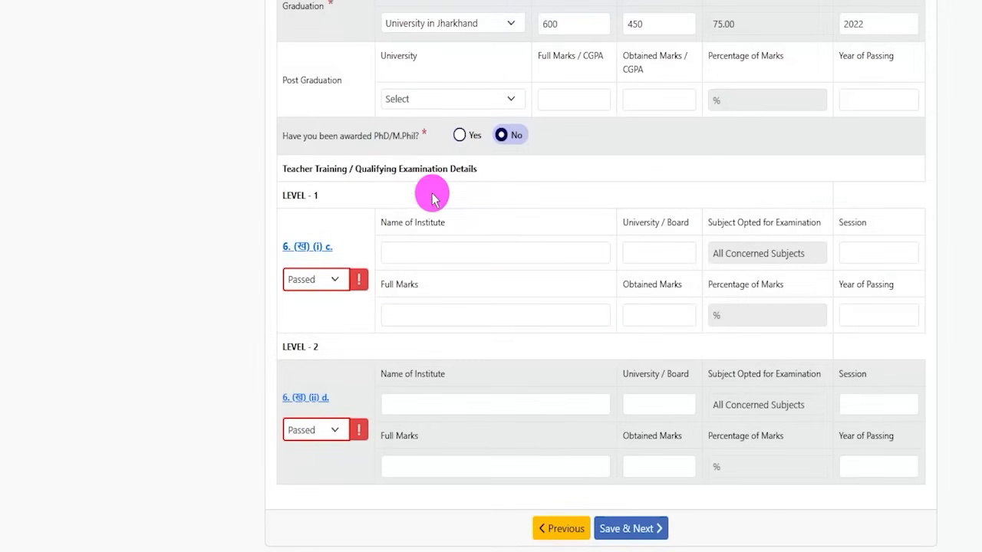
drag(370, 174, 461, 166)
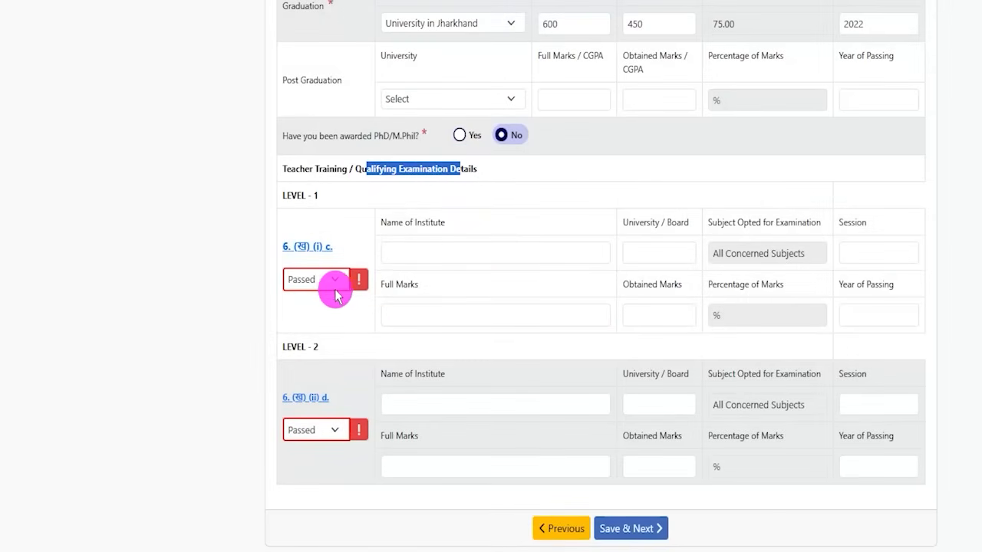
Enter NICT as the Level 1 teacher training institute and CCS as its university/board
drag(391, 223, 425, 247)
click(424, 247)
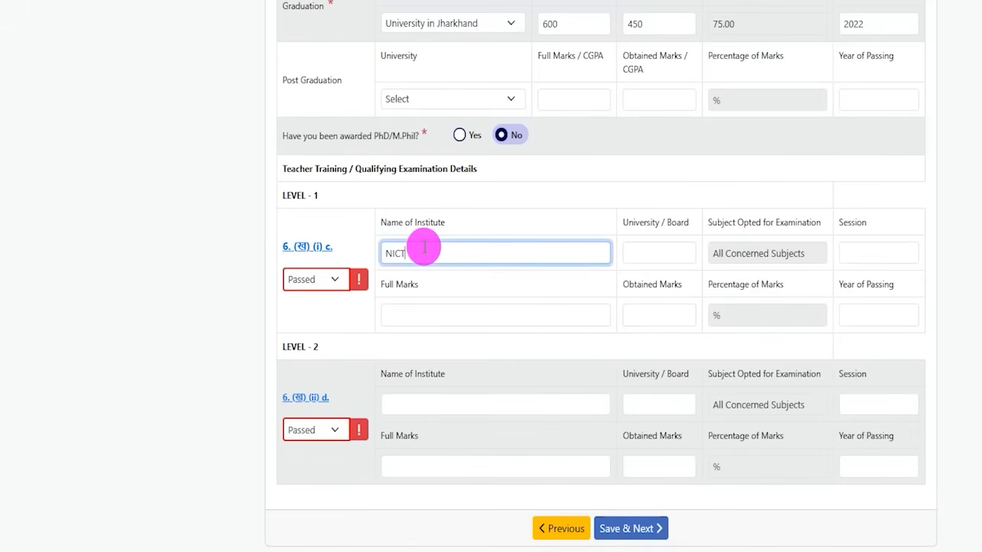
click(678, 254)
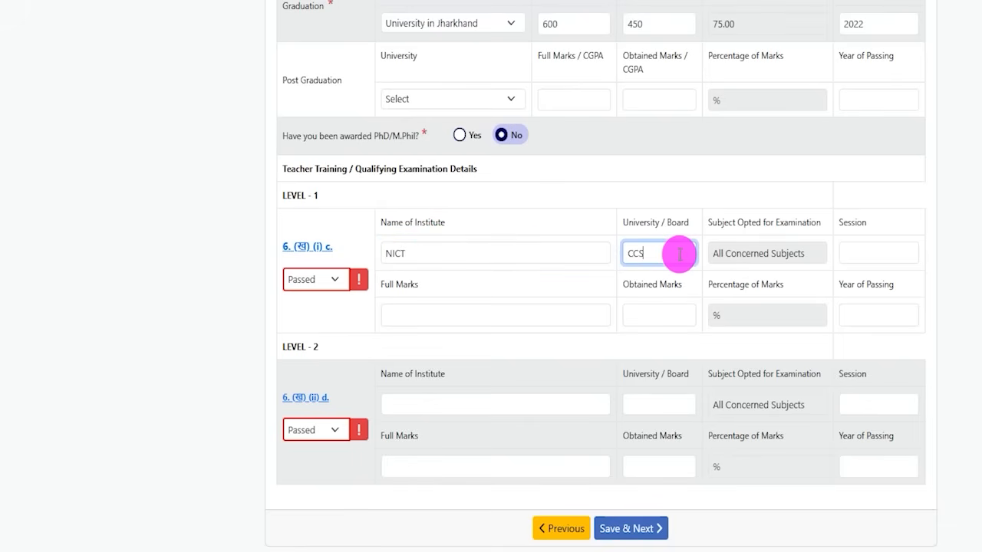
text(CCS)
click(734, 253)
click(849, 252)
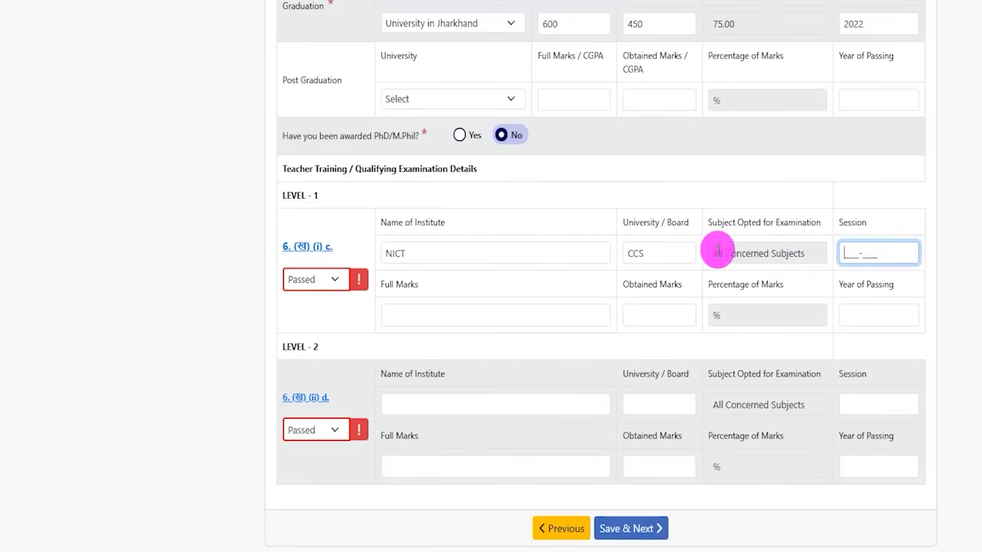
Enter Level 1 full marks 600 and obtained marks 450, and keep the status as Passed
click(426, 309)
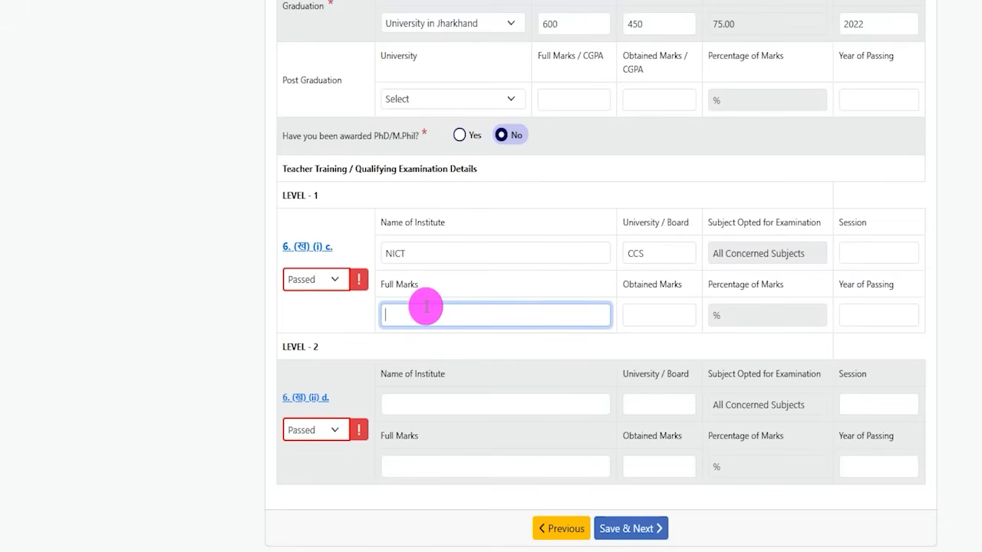
text(600)
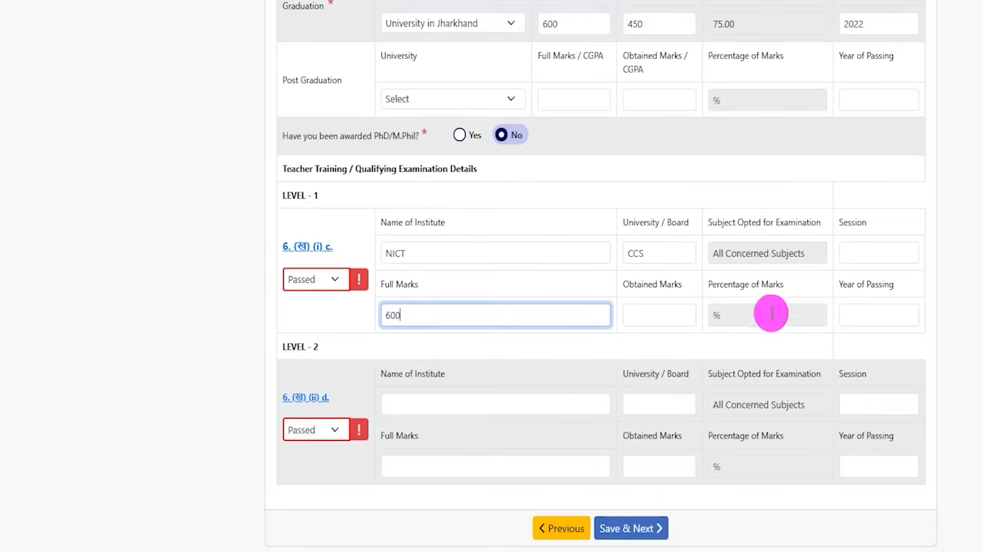
click(640, 310)
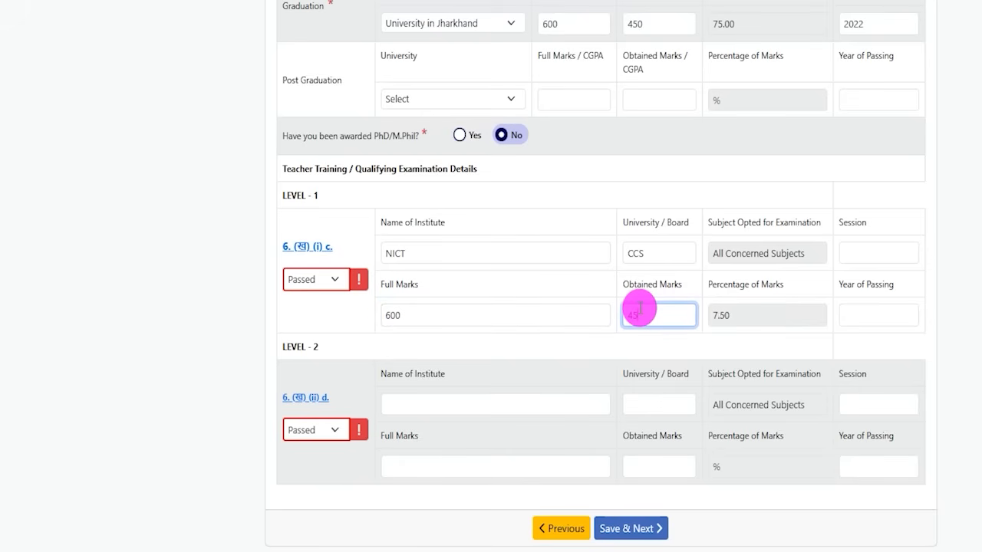
text(450)
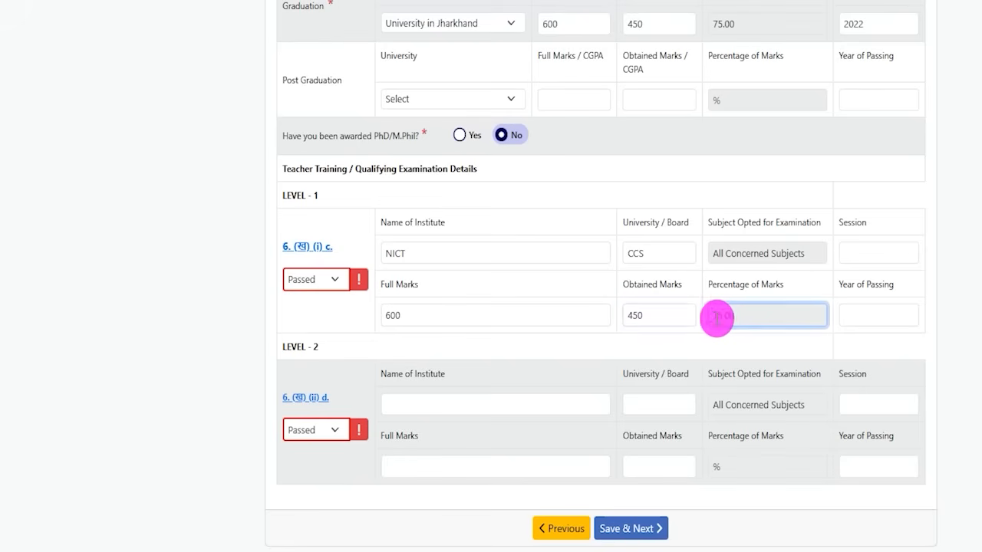
drag(713, 315, 733, 317)
click(879, 283)
click(868, 313)
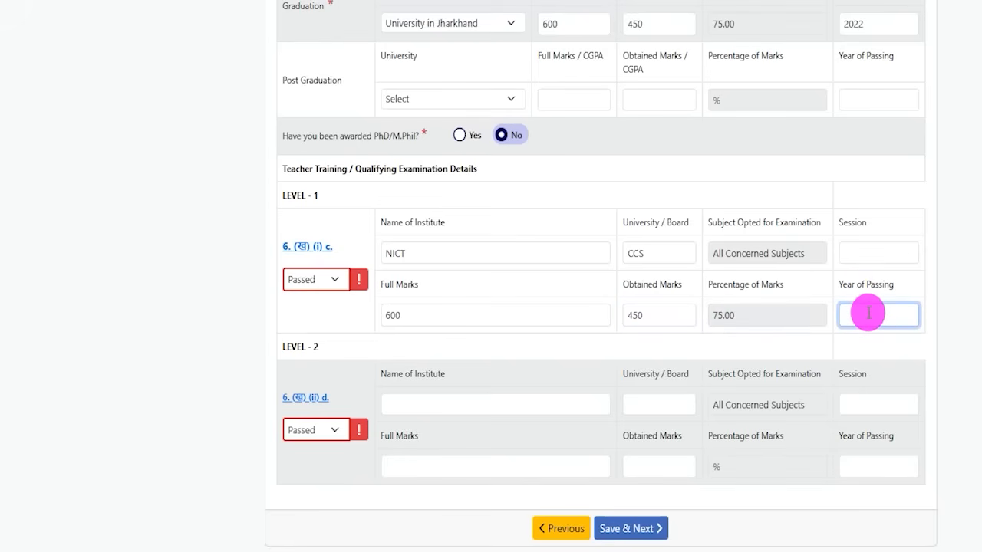
click(326, 279)
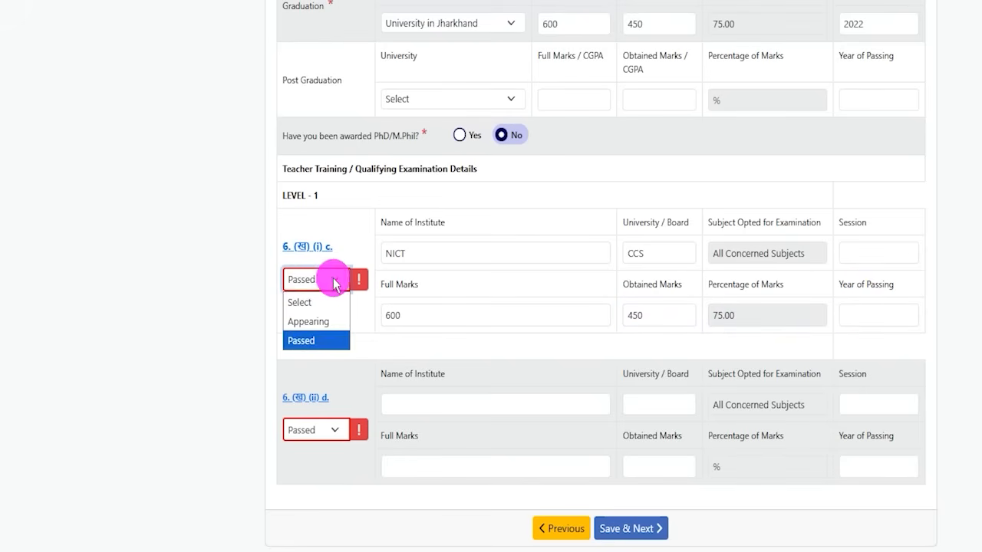
click(309, 342)
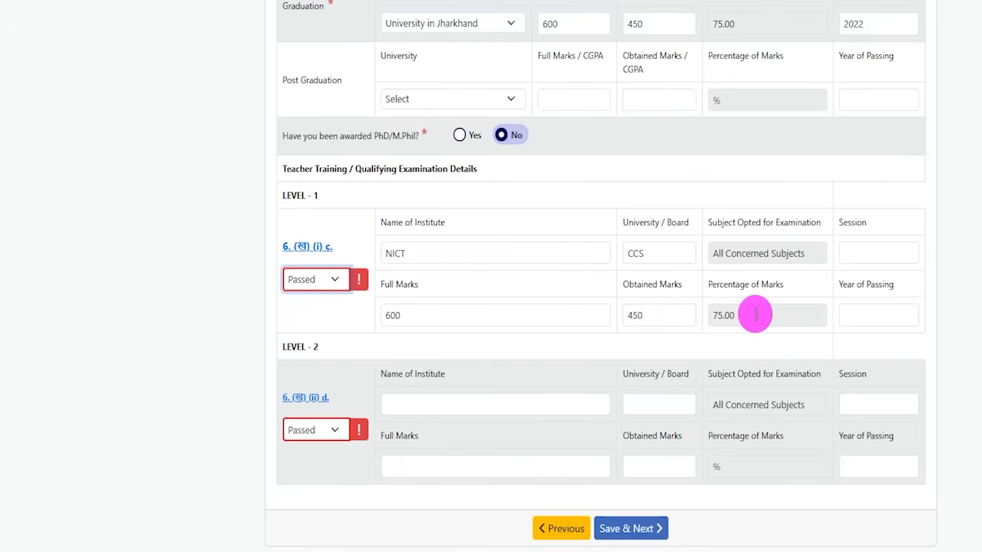
Examine the Level 2 teacher training fields for institute, board, session, marks and year of passing
drag(285, 343, 361, 351)
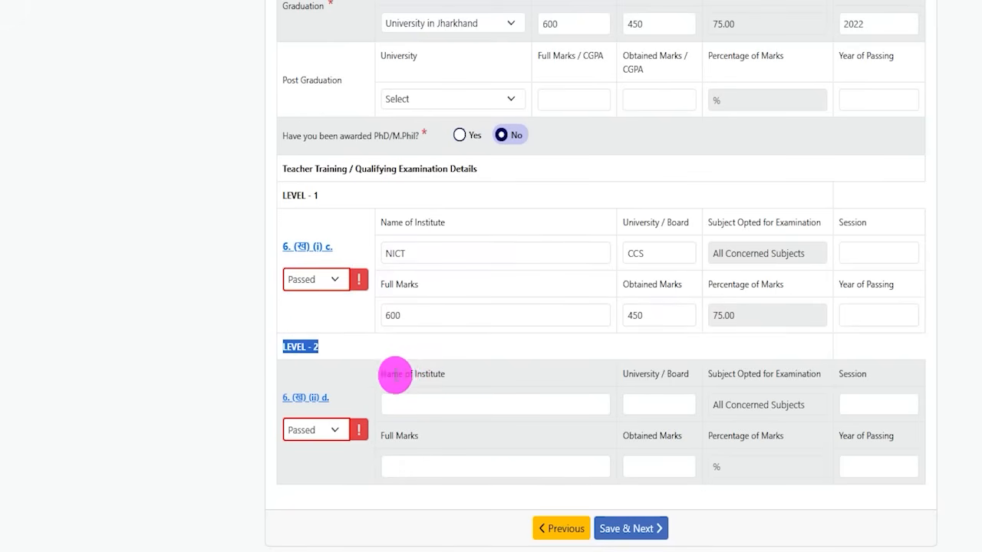
drag(395, 375, 434, 388)
click(428, 401)
click(640, 404)
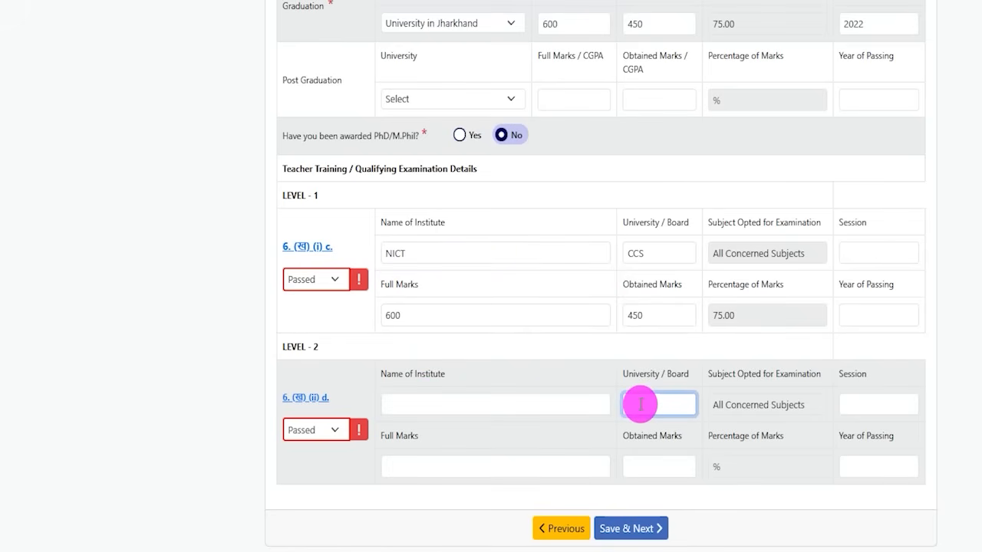
click(858, 407)
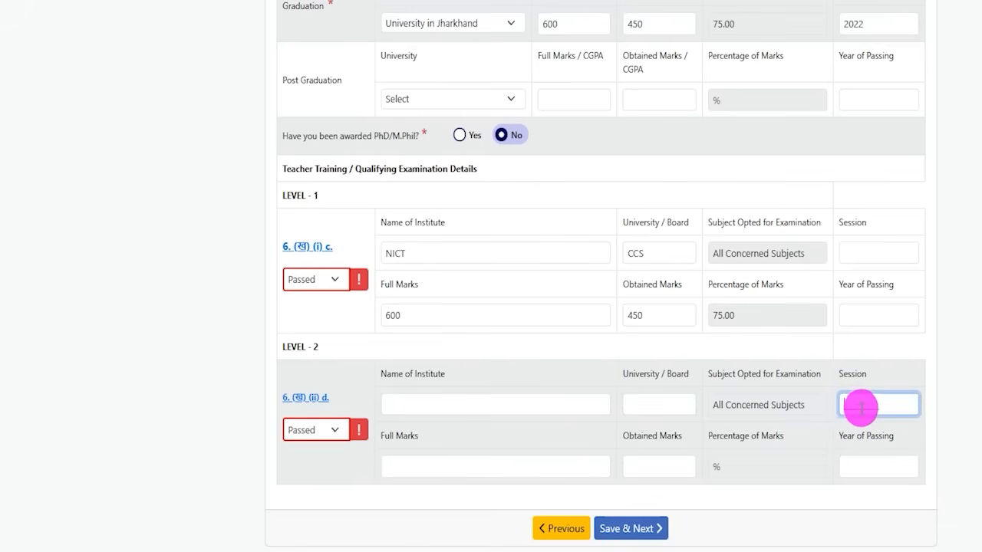
click(412, 465)
drag(635, 433, 662, 438)
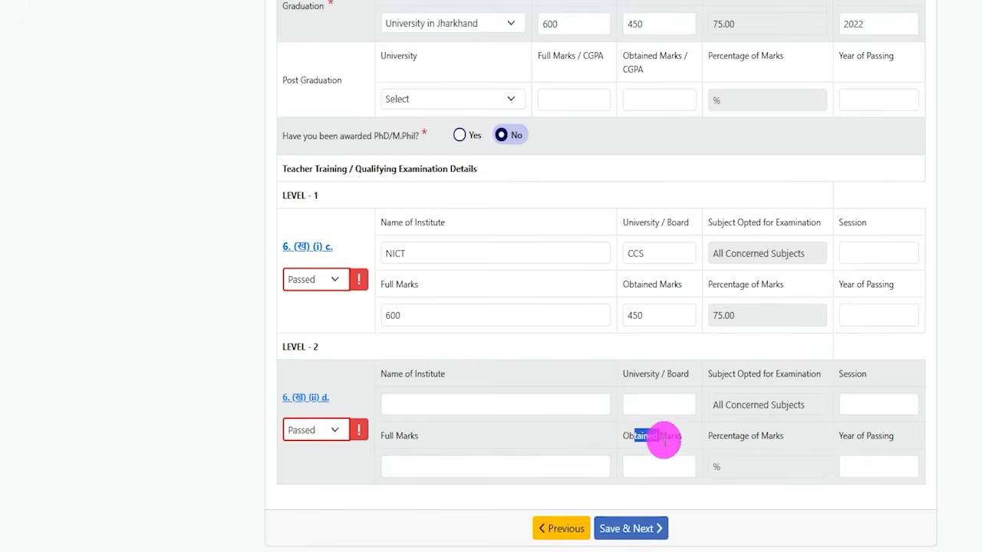
click(654, 459)
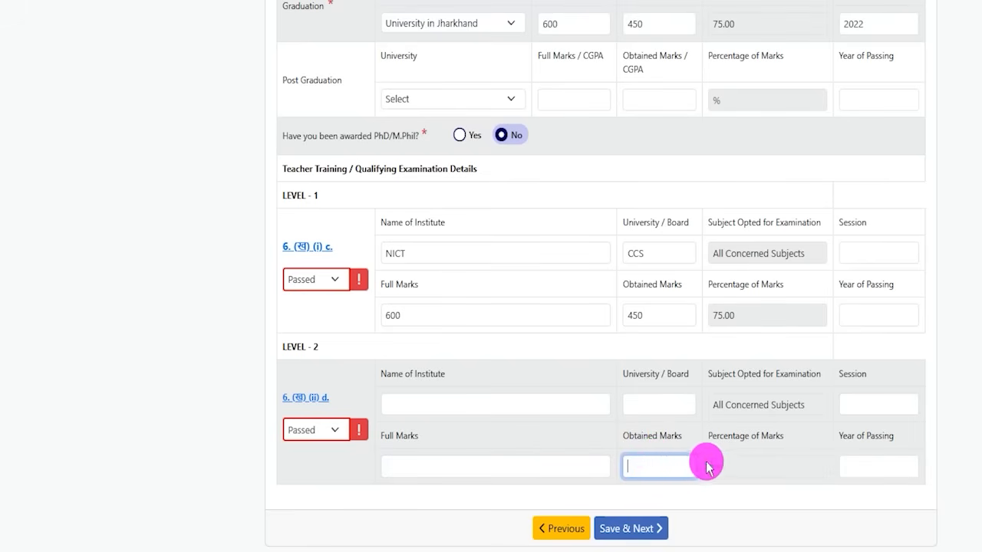
click(732, 467)
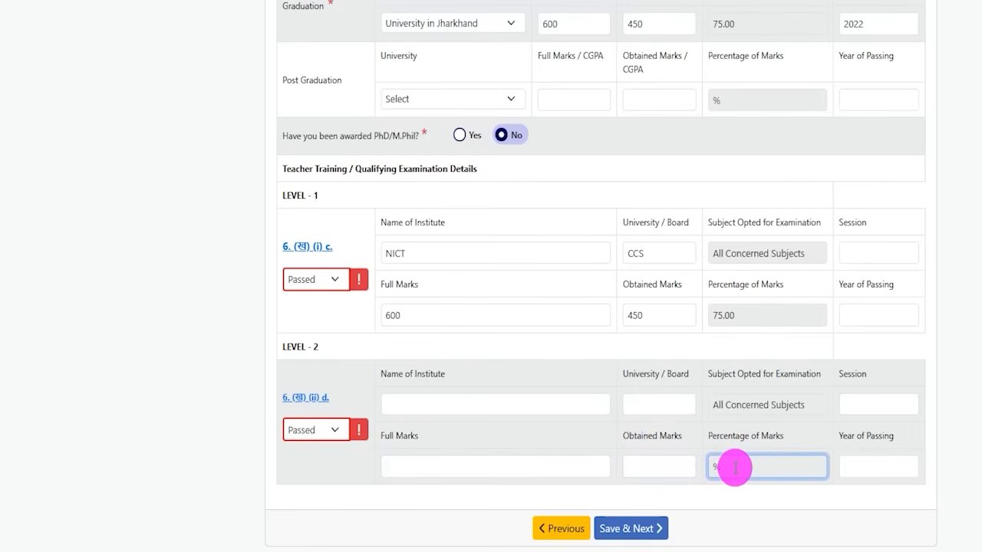
drag(847, 434, 876, 438)
click(866, 463)
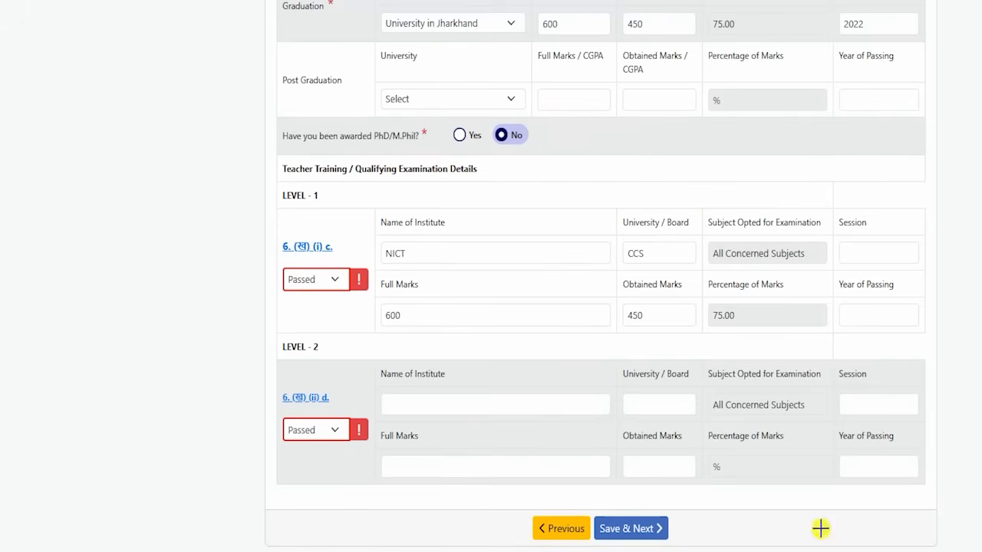
Save the academic qualifications and review the photograph and signature upload requirements: JPG, 10 KB to 40 KB
click(661, 527)
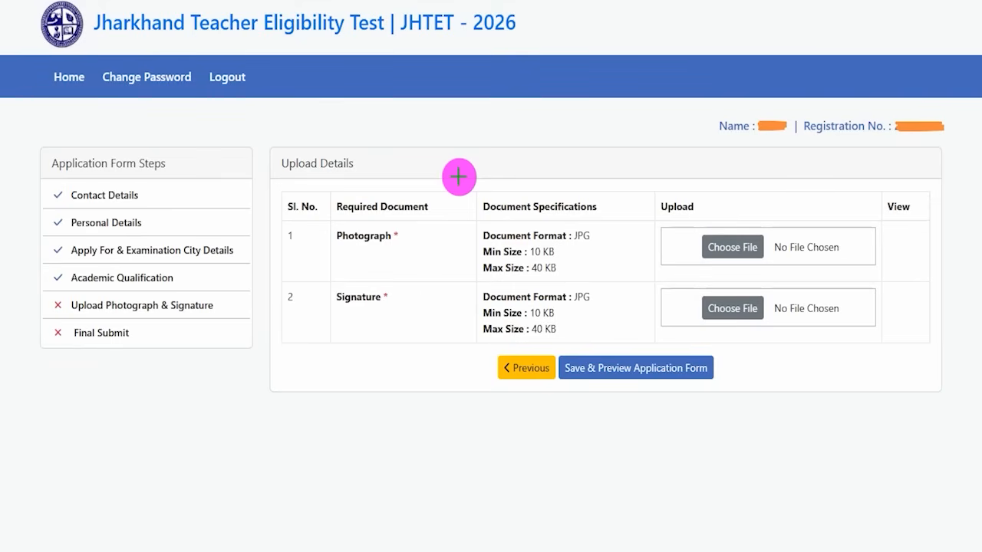
drag(396, 235, 430, 190)
drag(400, 296, 427, 266)
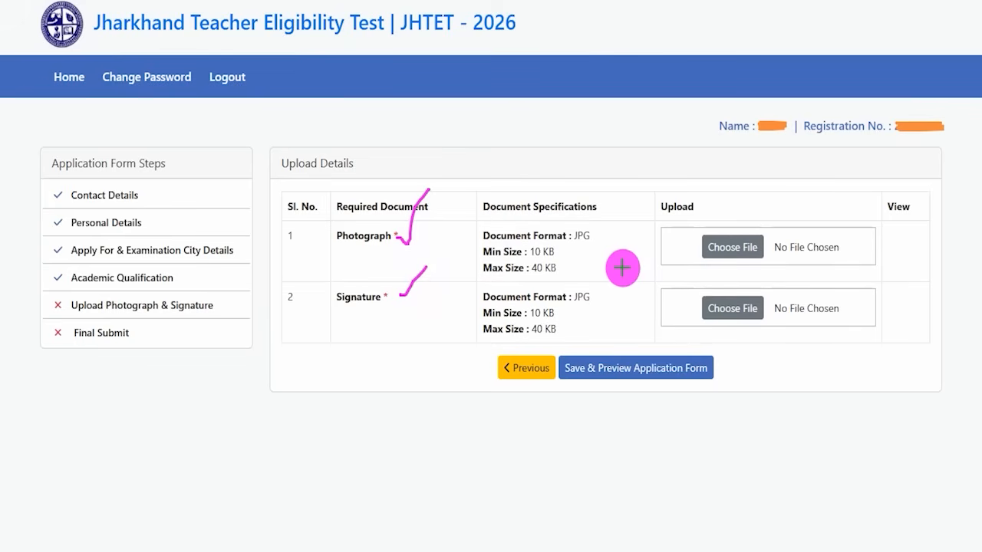
mouse_move(566, 315)
mouse_down()
mouse_move(578, 303)
mouse_move(578, 323)
mouse_up()
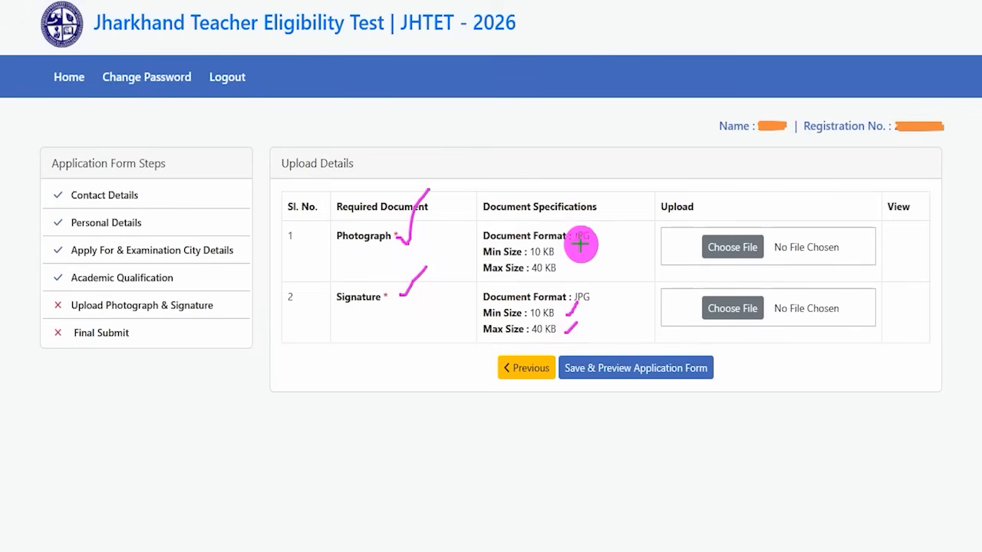
drag(573, 244, 596, 244)
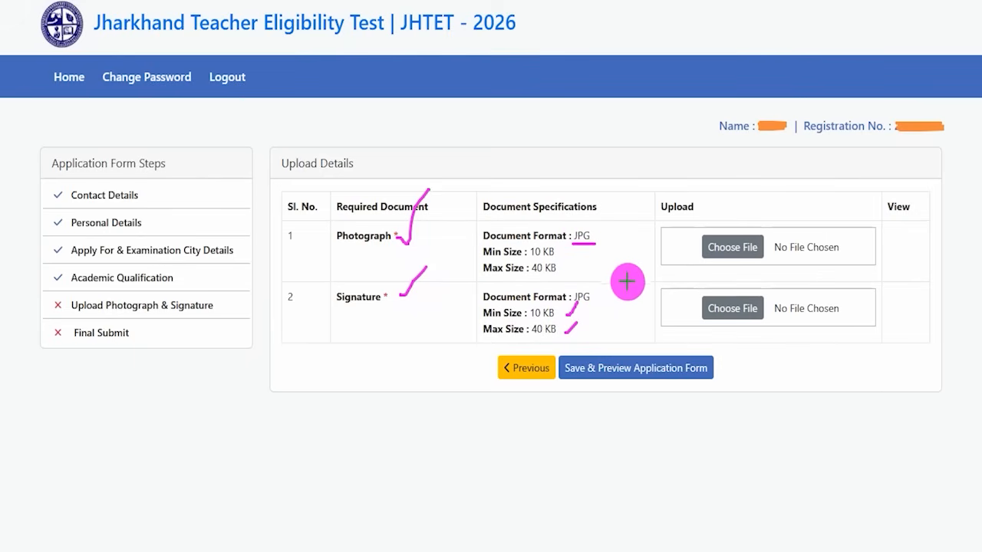
drag(760, 239, 777, 215)
drag(766, 303, 806, 264)
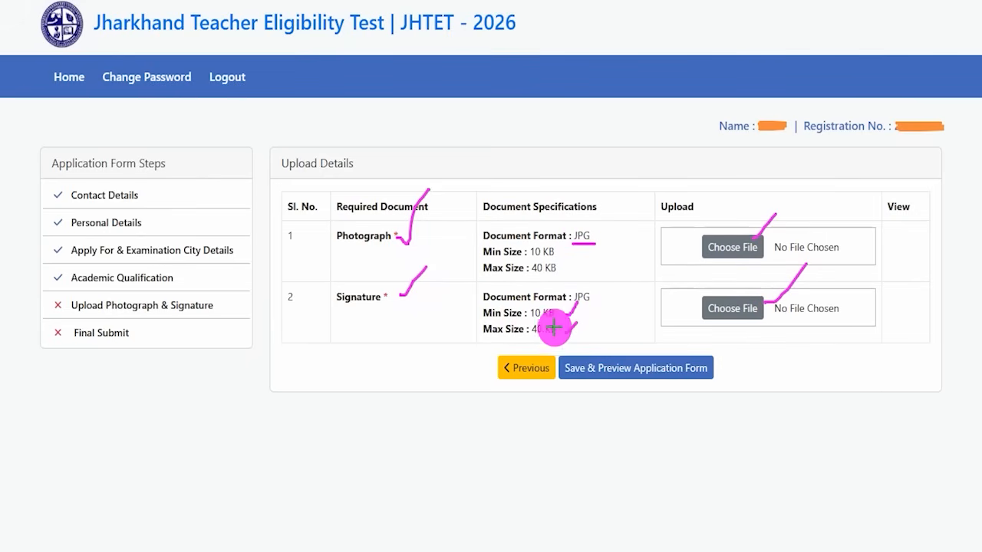
drag(437, 247, 461, 213)
drag(425, 306, 458, 265)
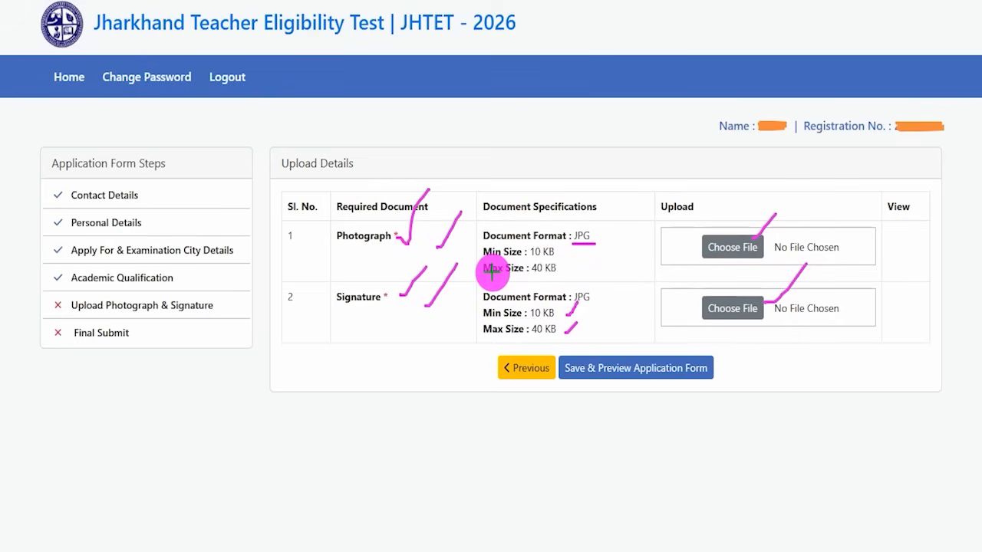
drag(519, 279, 557, 280)
drag(532, 340, 558, 341)
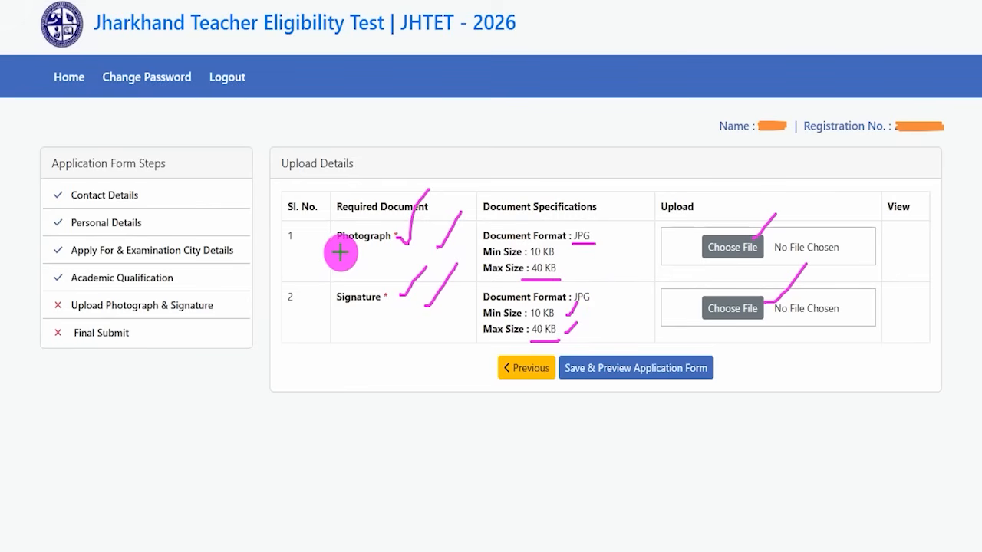
drag(339, 252, 364, 251)
drag(353, 305, 361, 305)
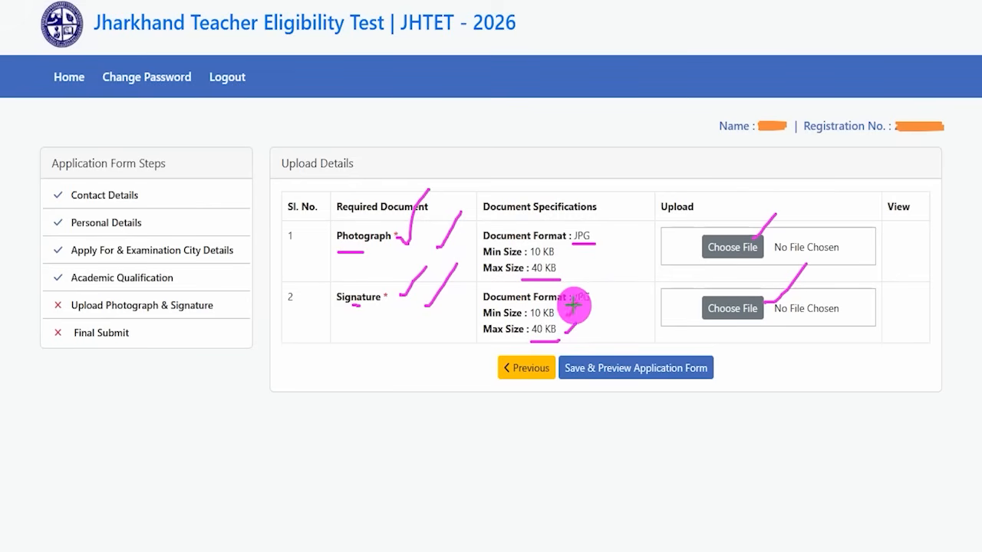
drag(592, 264, 621, 227)
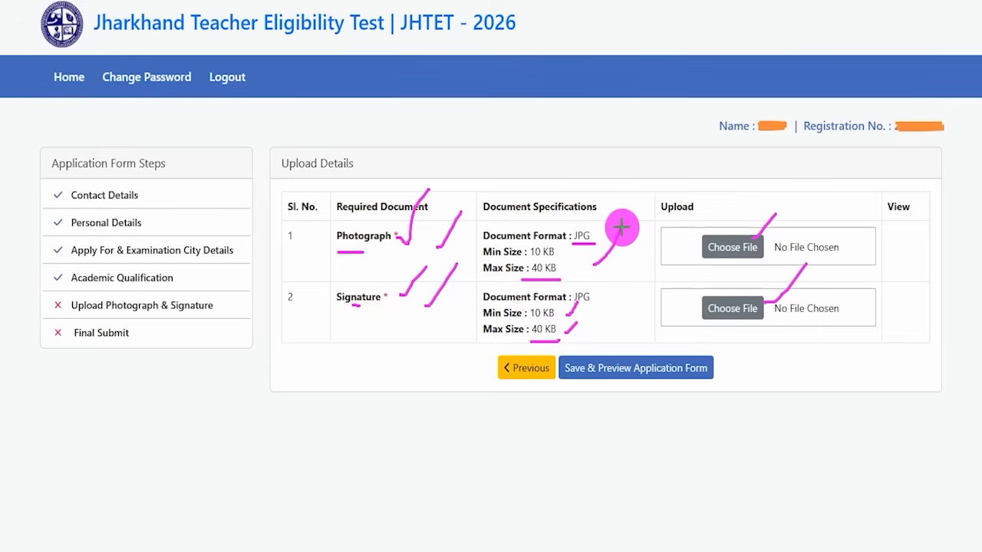
drag(606, 275, 626, 242)
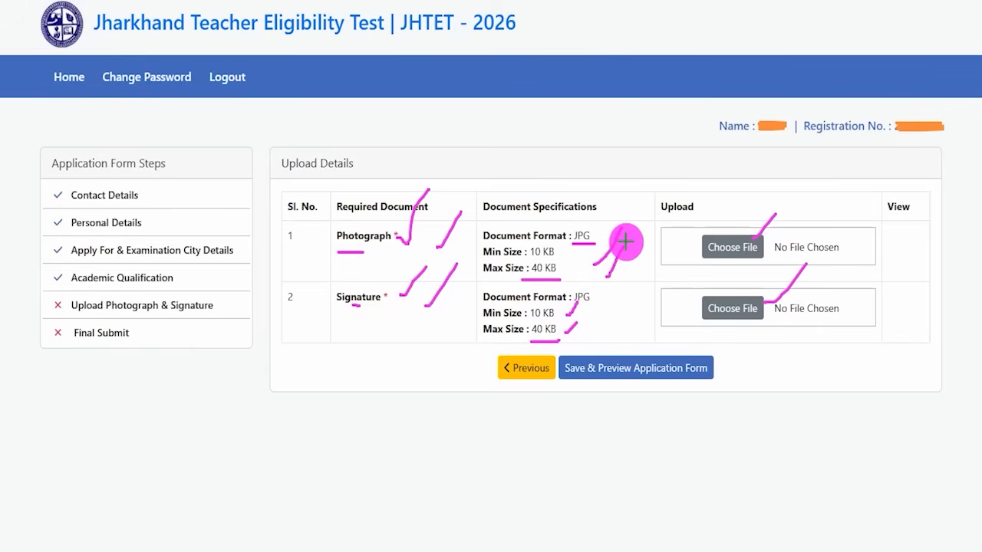
drag(762, 256, 794, 224)
drag(767, 316, 806, 297)
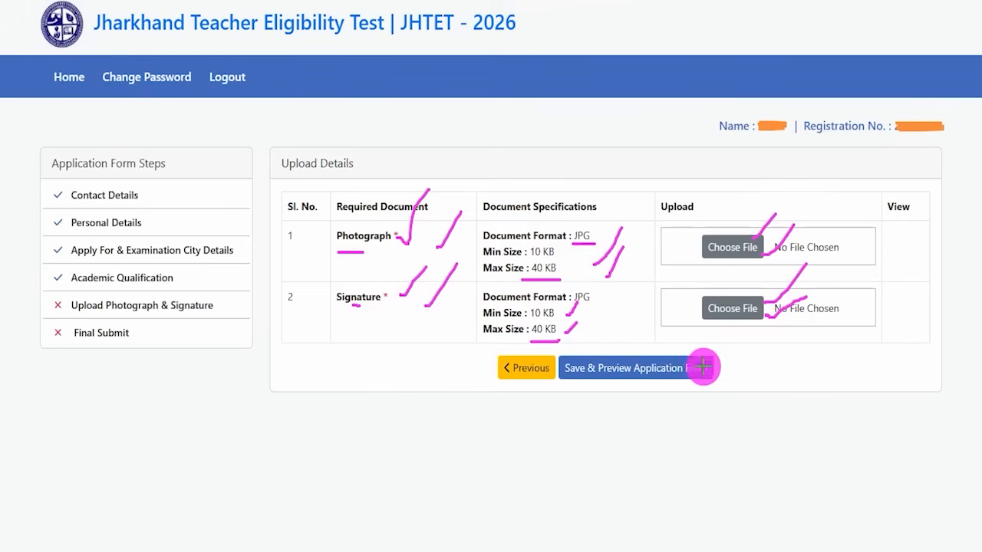
drag(916, 358, 722, 370)
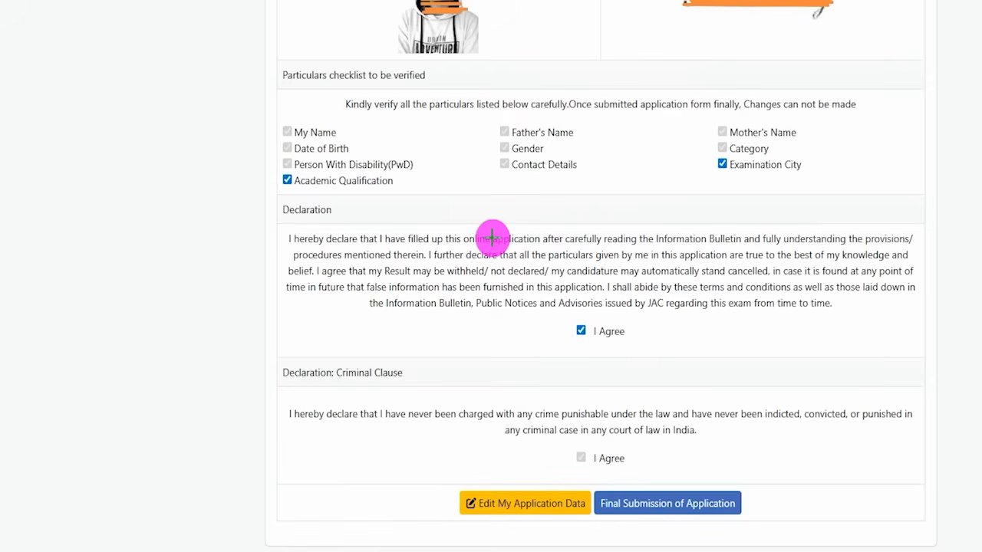
Review the application preview's verification checklist, declarations and the edit and final submission options
drag(493, 42, 545, 17)
drag(735, 50, 769, 25)
drag(429, 118, 469, 85)
drag(556, 108, 612, 60)
drag(753, 104, 792, 77)
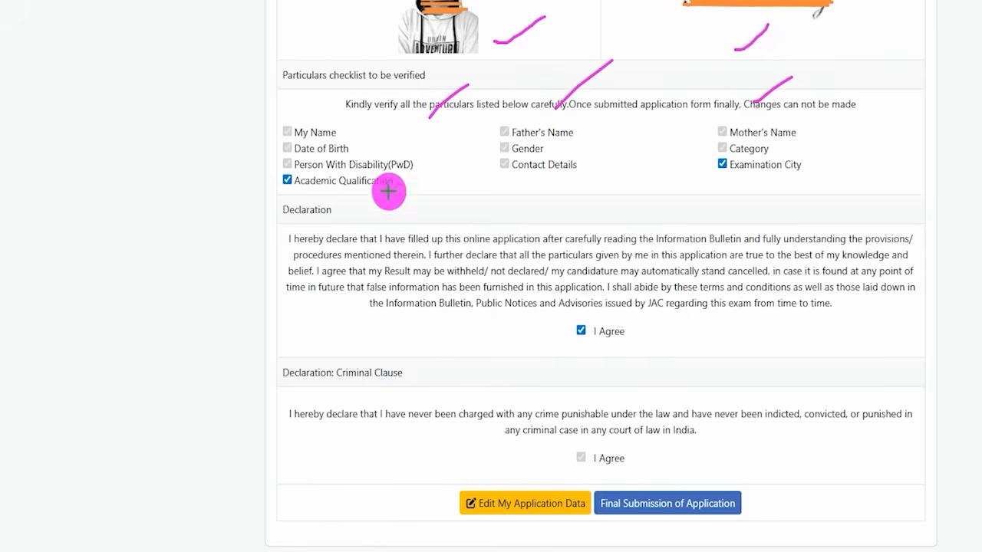
click(287, 183)
drag(287, 190, 314, 165)
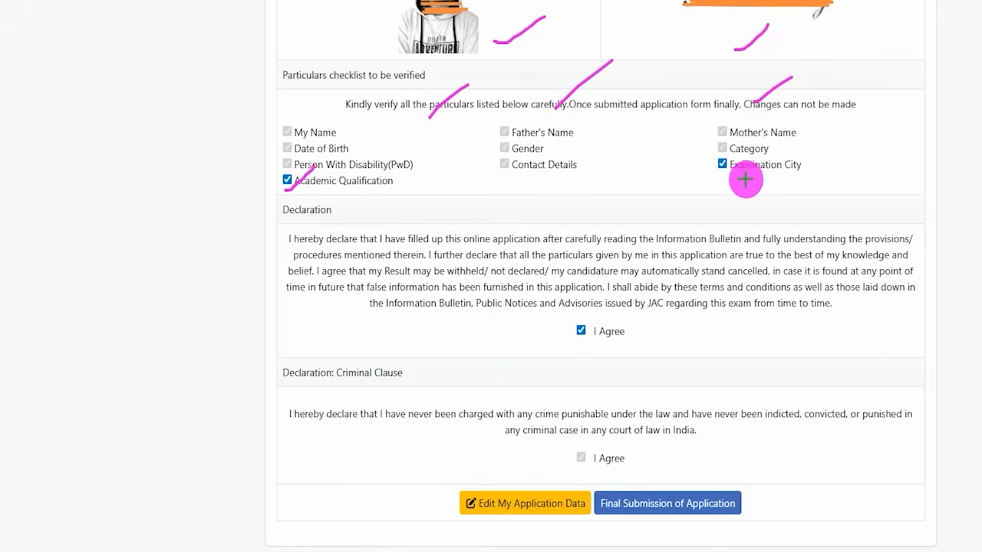
drag(722, 177, 748, 153)
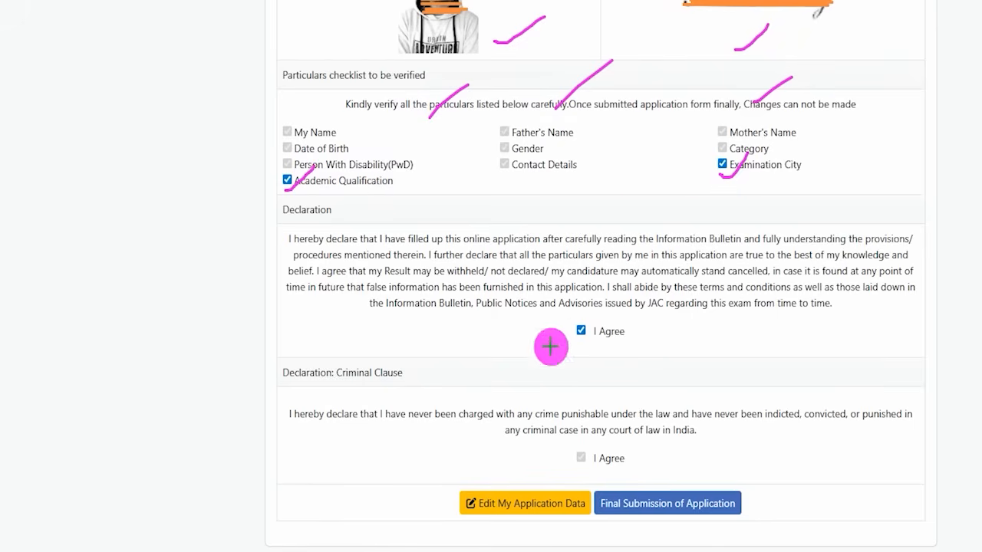
drag(581, 342, 616, 293)
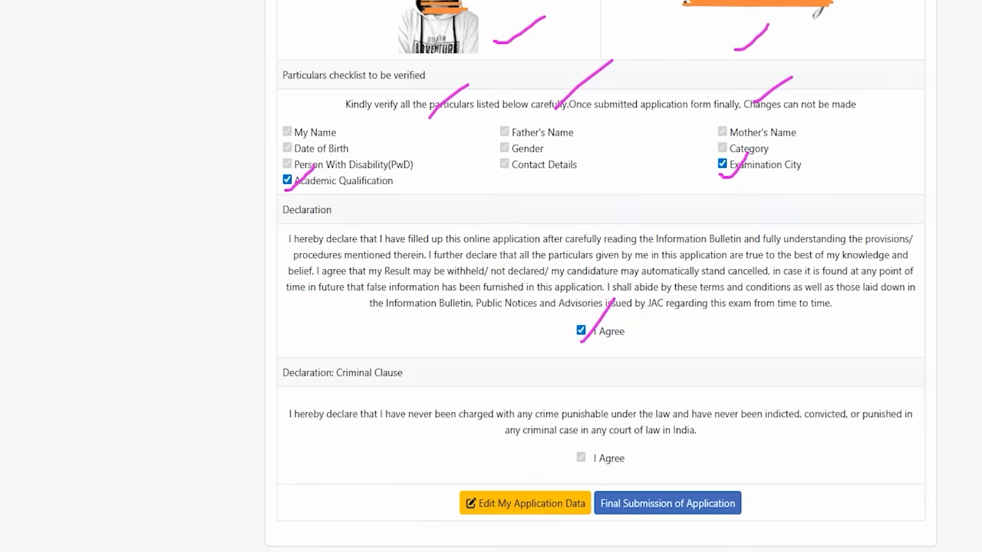
drag(390, 459, 453, 489)
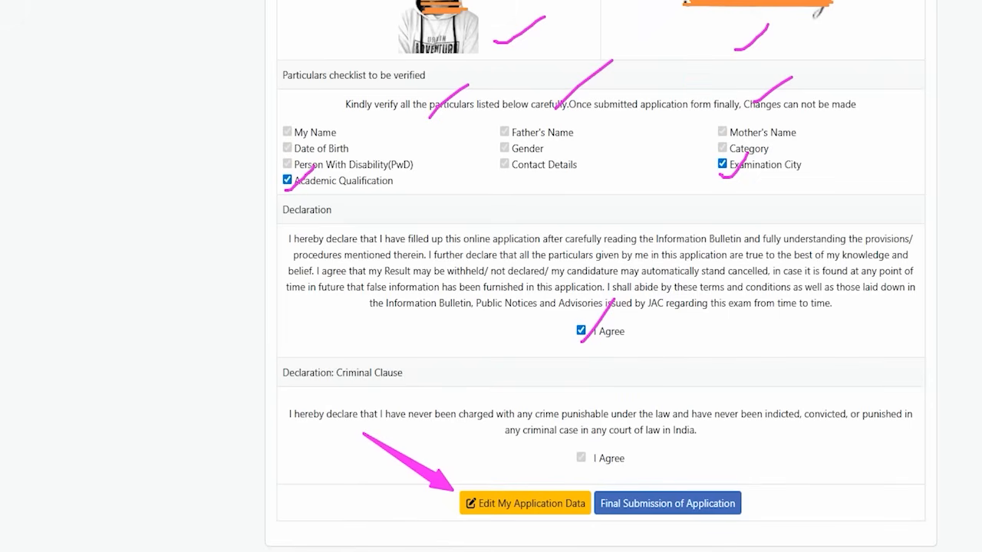
drag(829, 377, 741, 484)
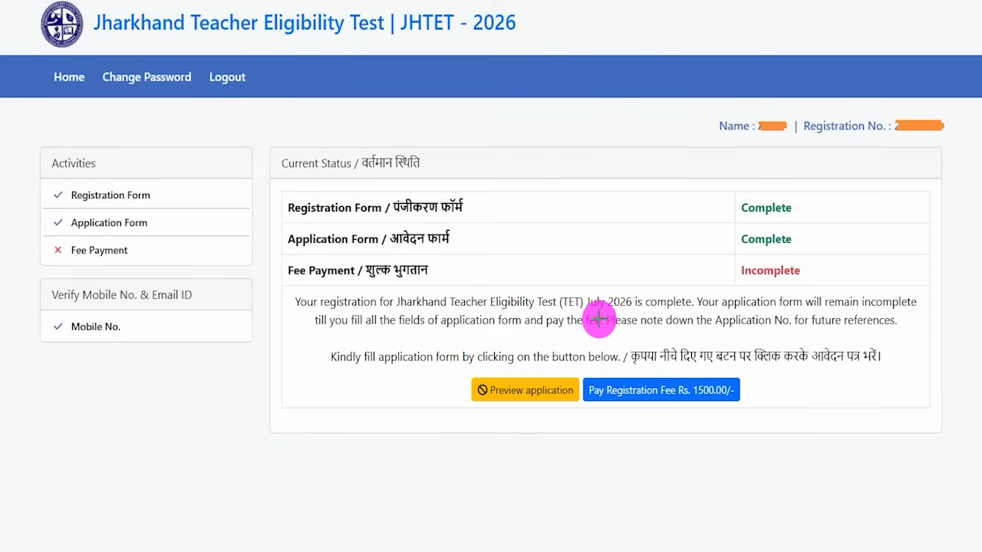
Review the form completion status and open the Rs. 1500.00 registration fee payment
drag(552, 180, 598, 122)
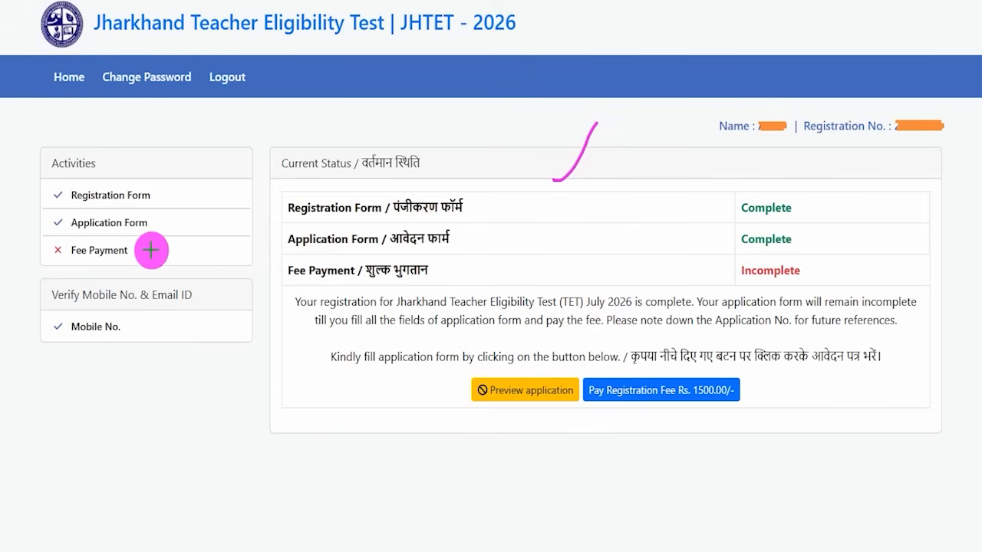
drag(147, 257, 185, 219)
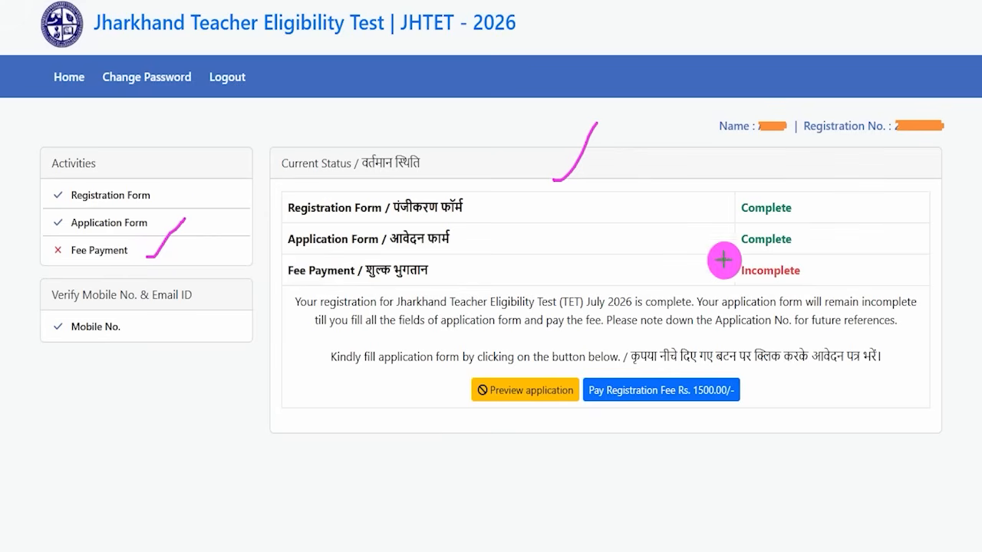
drag(812, 273, 845, 239)
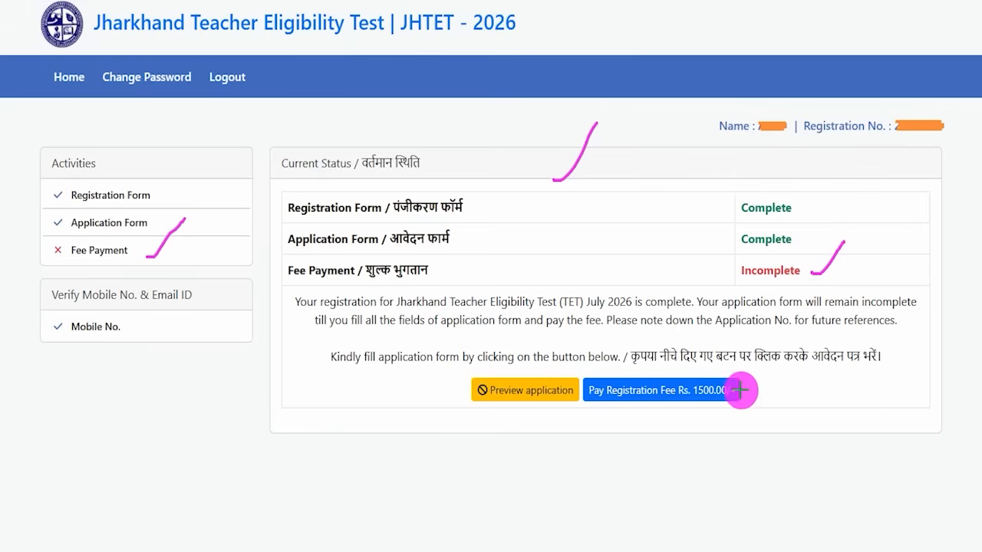
drag(907, 385, 748, 392)
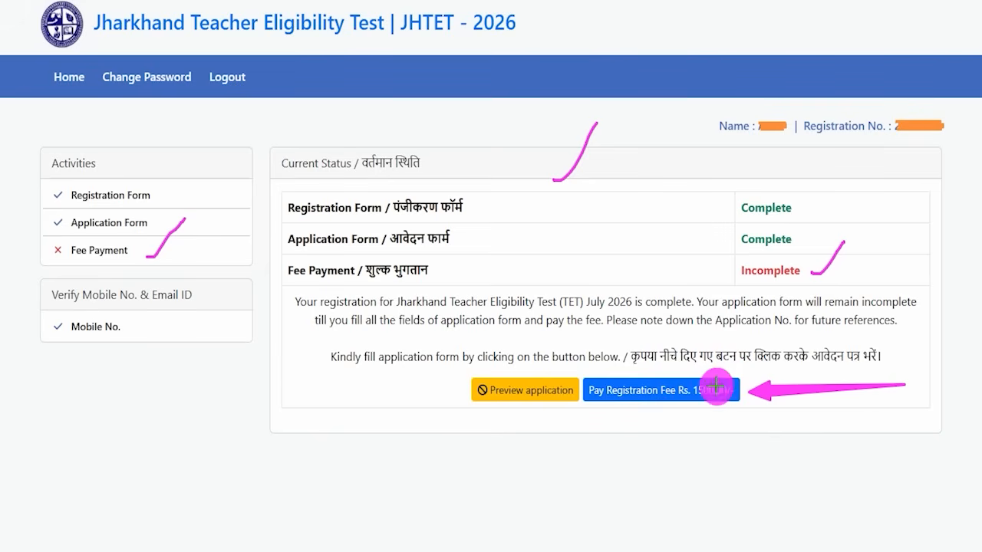
click(679, 387)
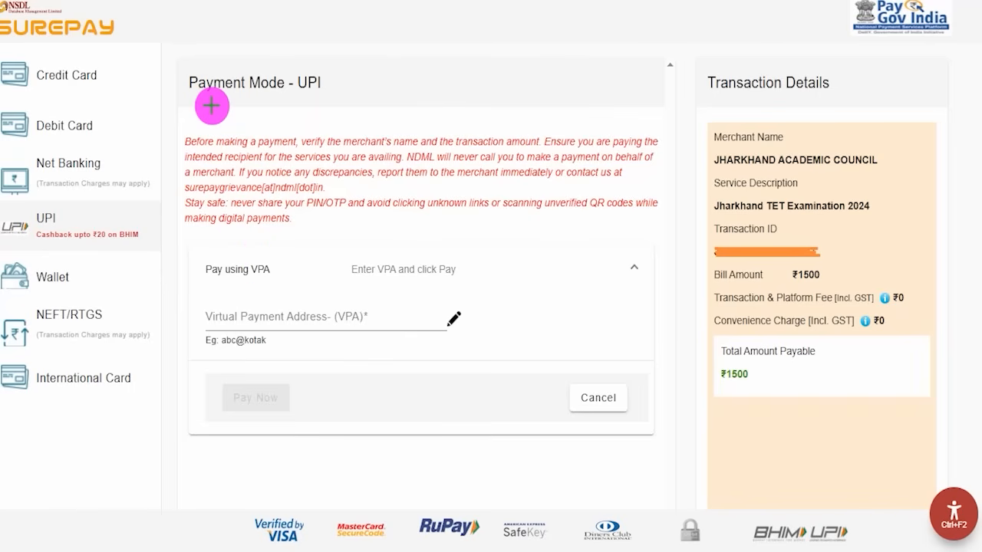
Examine the available payment modes, the UPI virtual payment address field and the transaction details
drag(118, 77, 146, 53)
drag(111, 124, 135, 105)
drag(119, 166, 148, 135)
drag(74, 224, 100, 204)
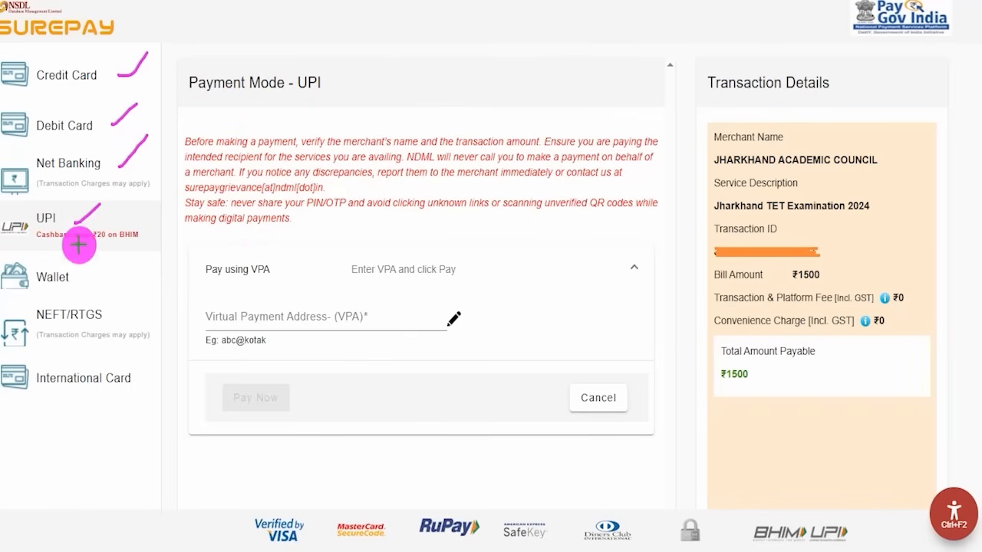
drag(69, 287, 113, 255)
drag(76, 319, 117, 297)
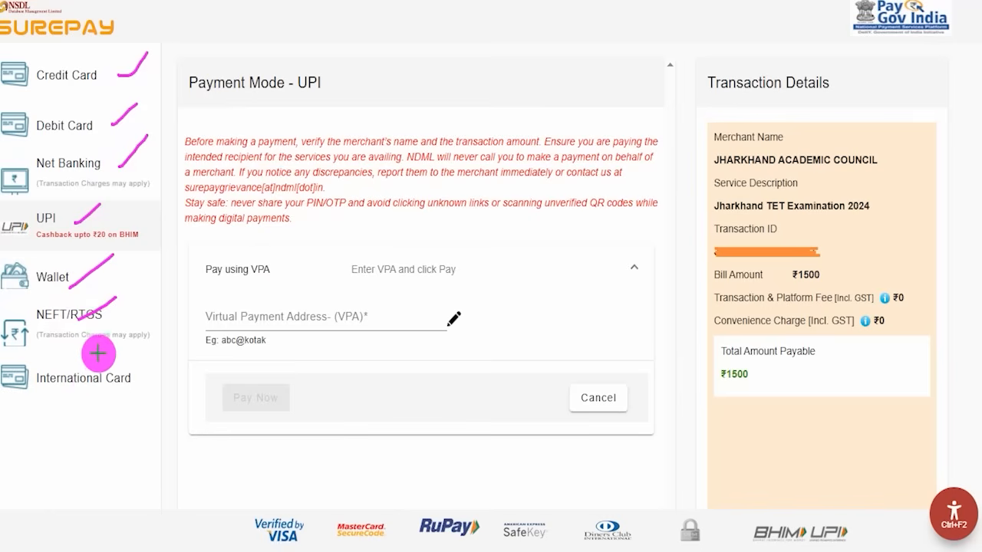
drag(91, 385, 144, 365)
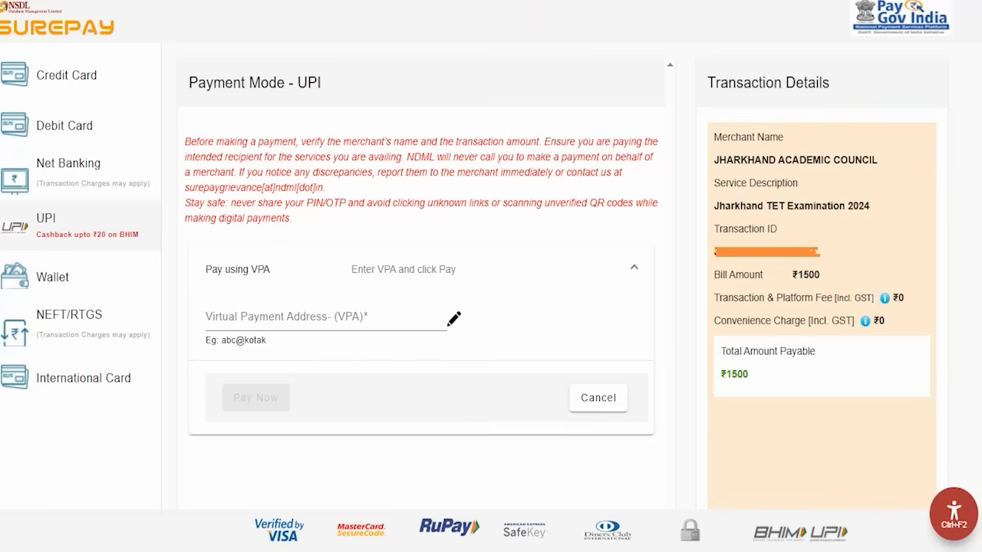
mouse_move(2, 208)
mouse_down()
mouse_move(89, 223)
mouse_move(155, 252)
mouse_up()
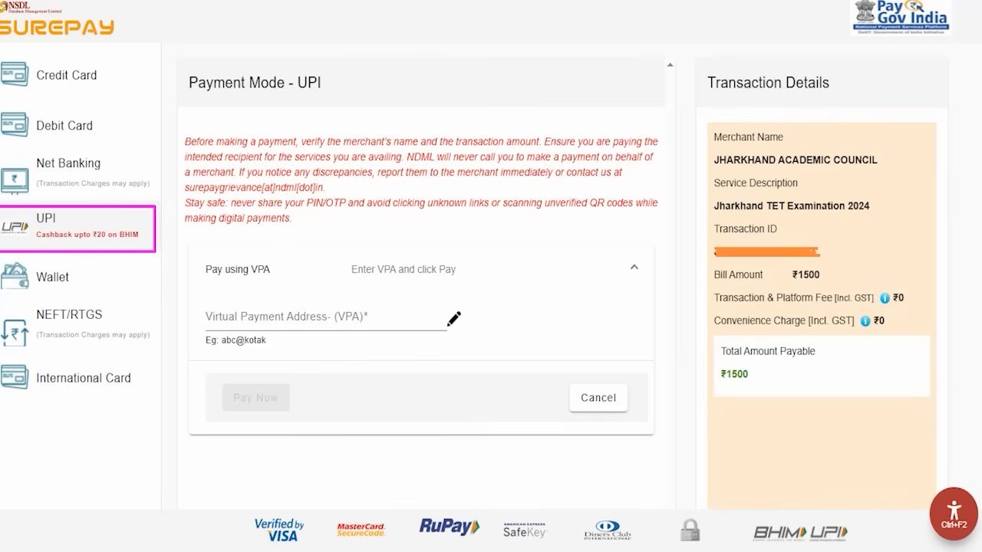
drag(501, 240, 552, 188)
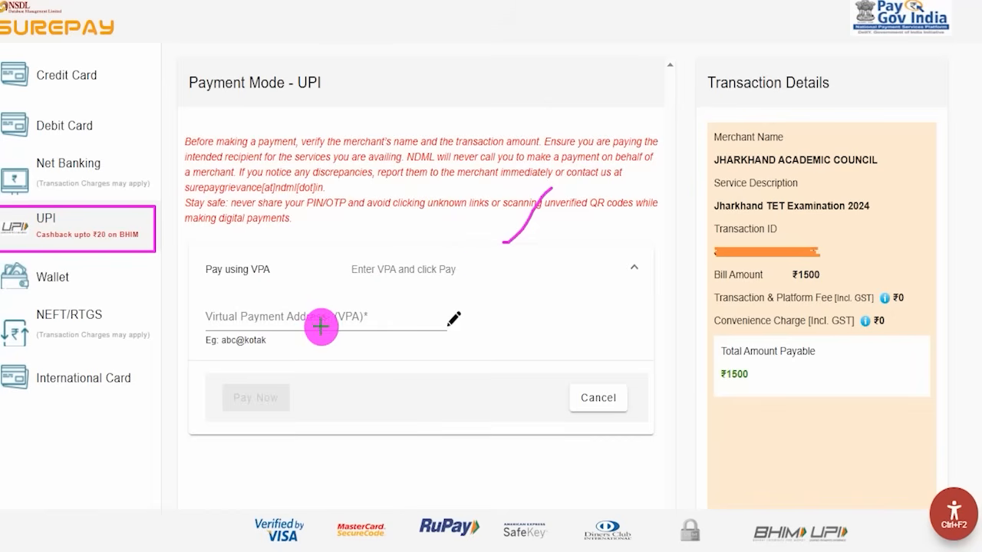
drag(304, 321, 334, 286)
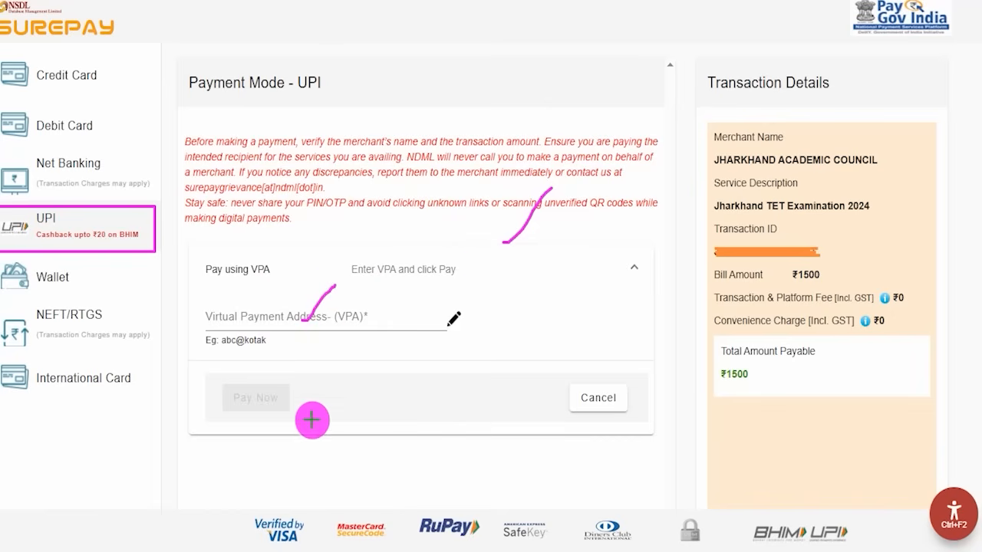
drag(430, 397, 287, 397)
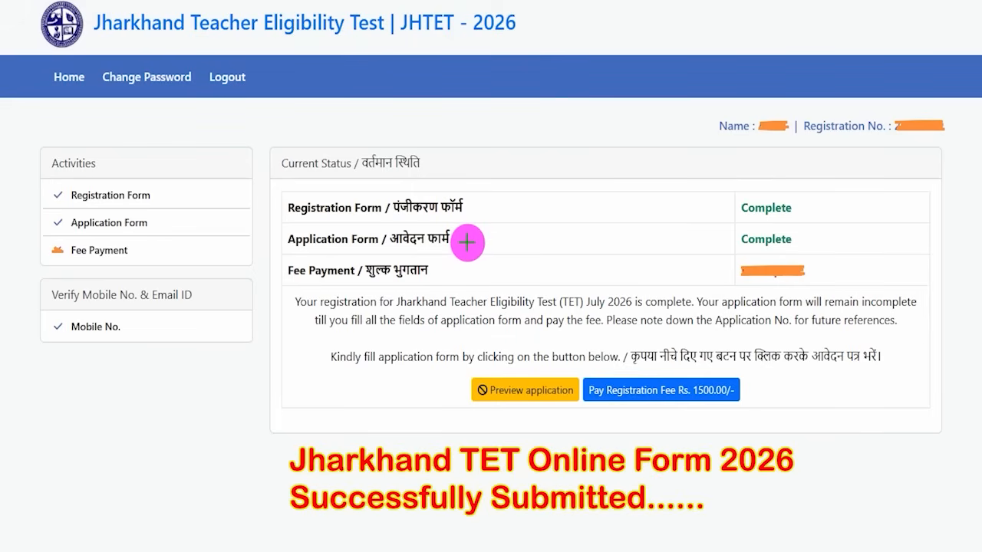
Examine the current status of the registration form, application form and fee payment after paying
drag(460, 165, 505, 114)
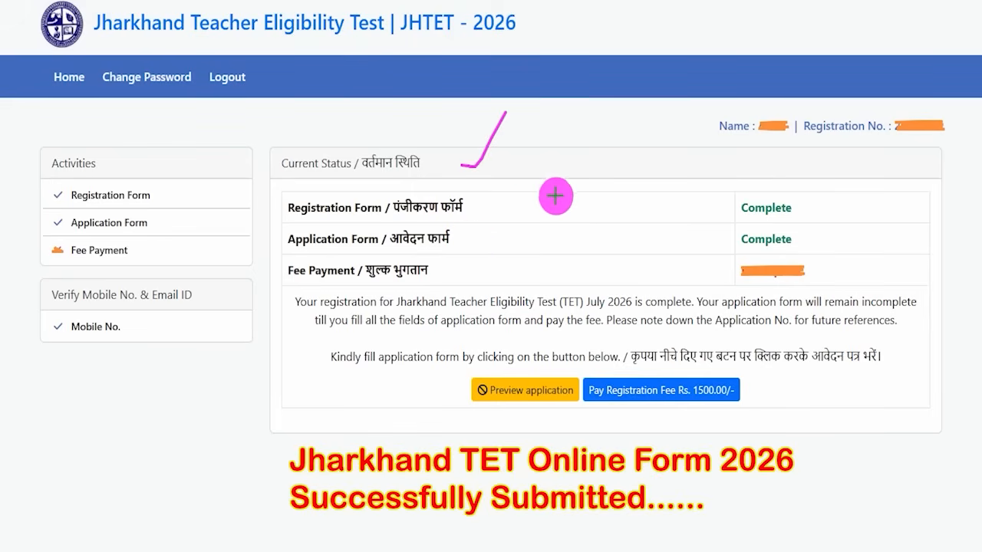
drag(486, 217, 540, 176)
drag(491, 255, 552, 224)
drag(519, 273, 566, 252)
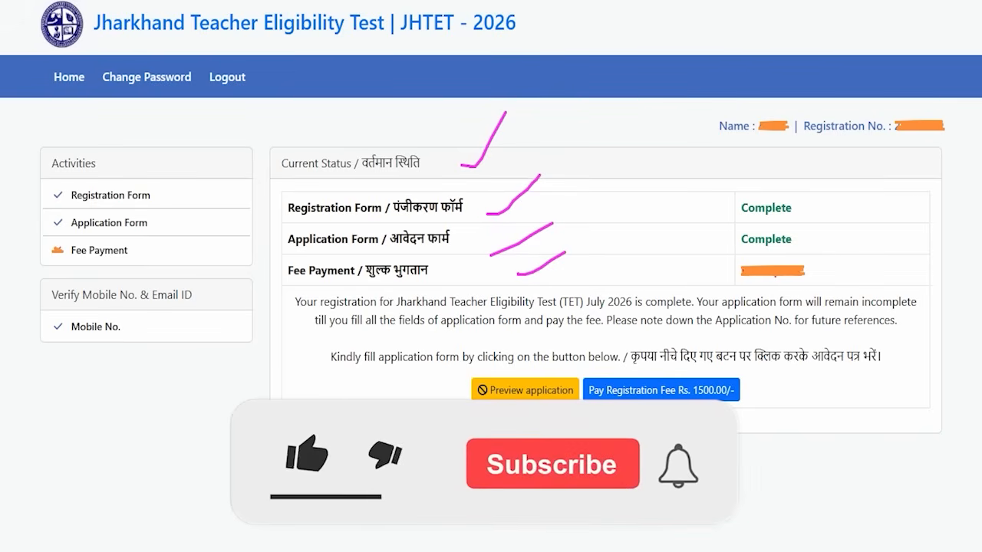
drag(348, 365, 354, 354)
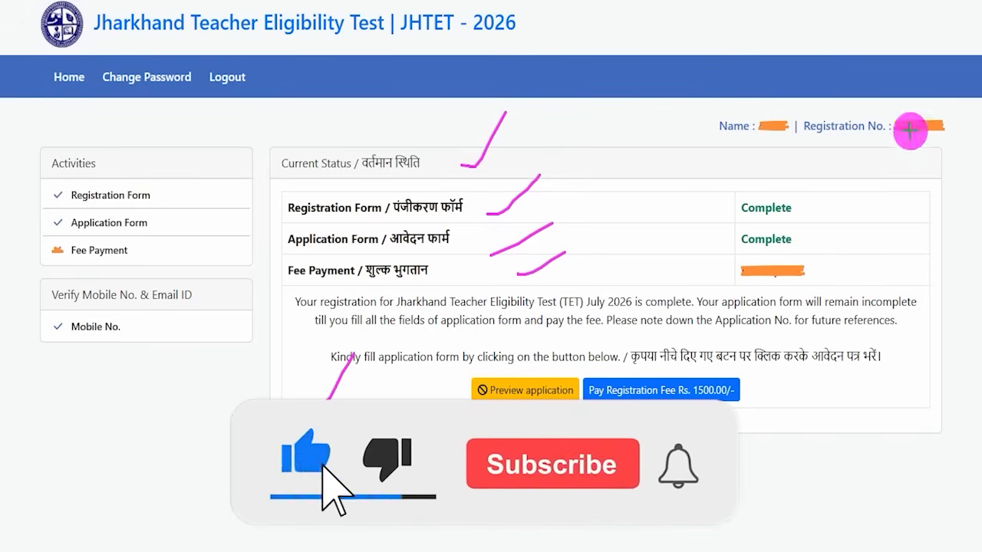